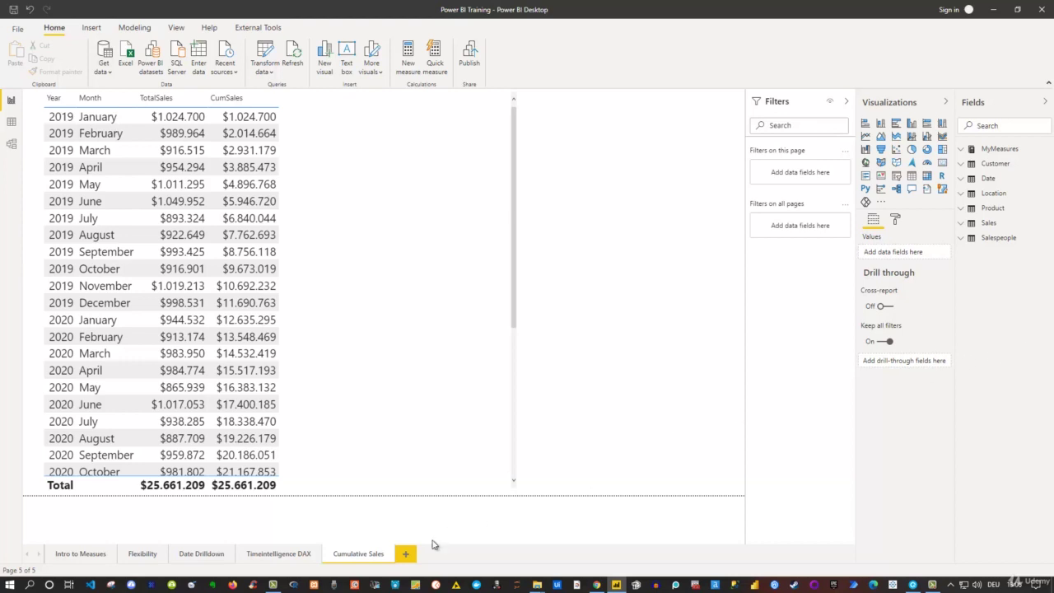
Step: Add a new report page and name it Final Report
{"action": "left_click", "coordinate": [406, 555]}
{"action": "double_click", "coordinate": [414, 554]}
{"action": "type", "text": "Final R"}
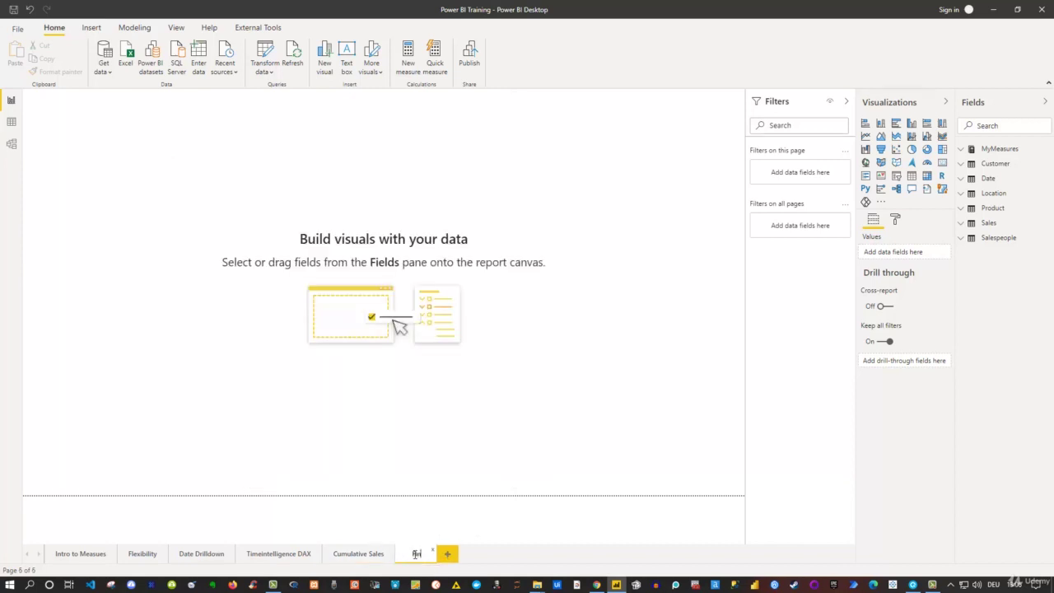
{"action": "type", "text": "eport"}
{"action": "key", "text": "Return"}
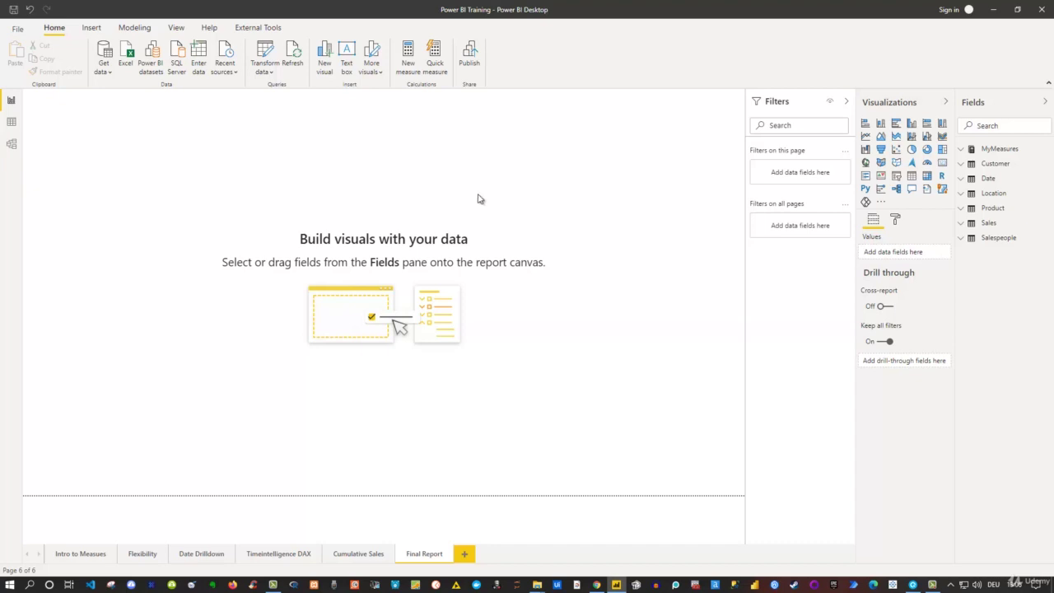
{"action": "left_click", "coordinate": [181, 27]}
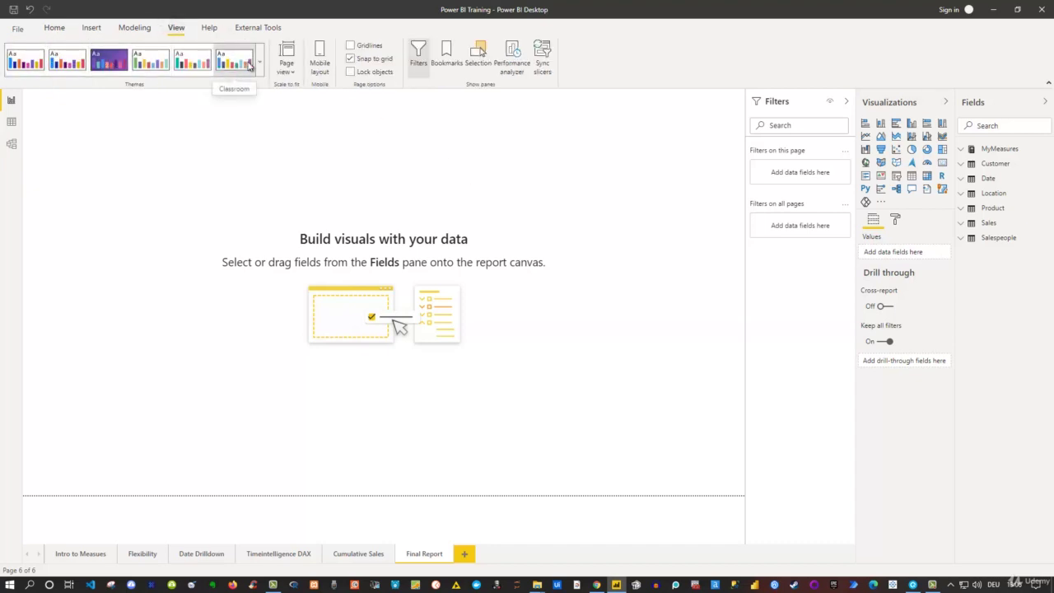
{"action": "left_click", "coordinate": [259, 72]}
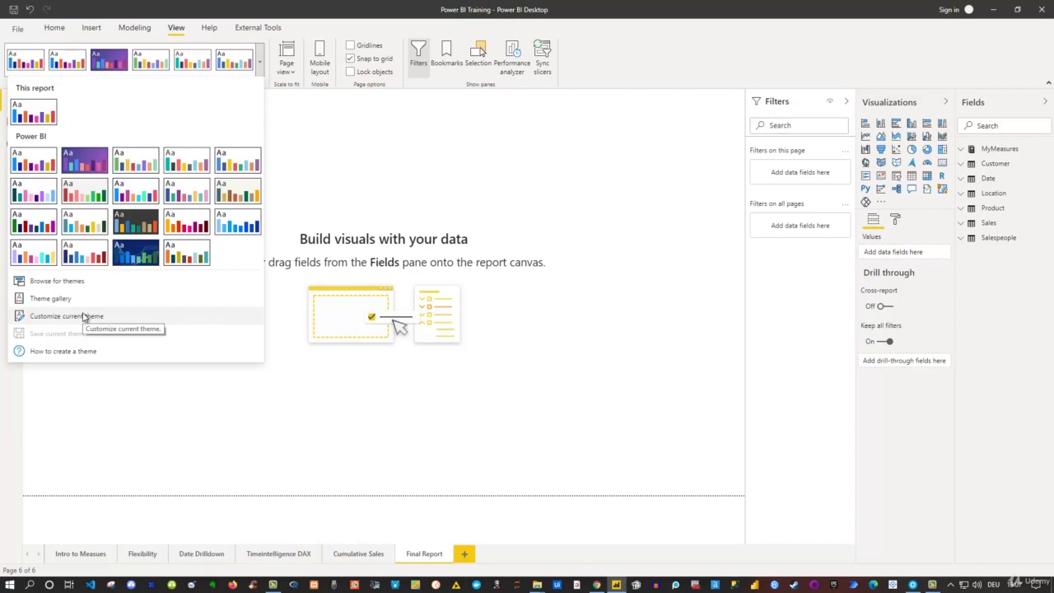
{"action": "left_click", "coordinate": [435, 230]}
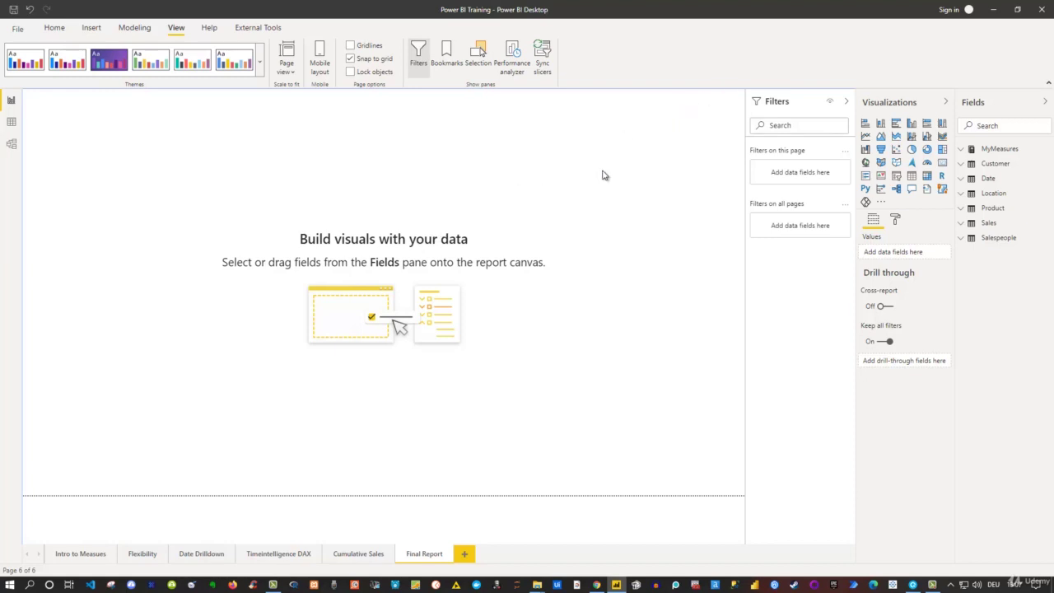
Step: Add ex_image.jpg as the wallpaper image of the Final Report page
{"action": "left_click", "coordinate": [896, 223]}
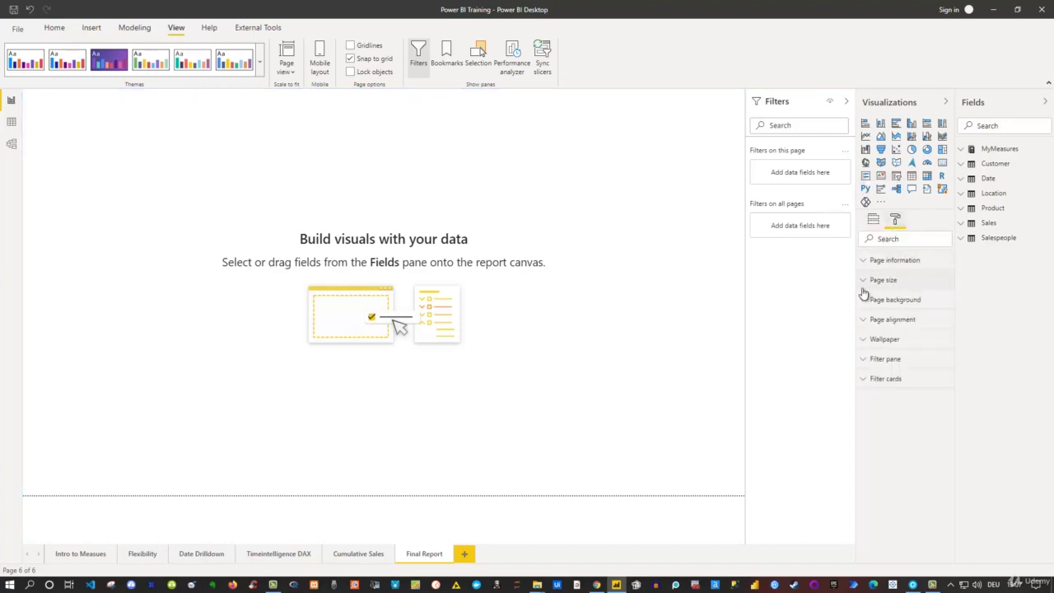
{"action": "left_click", "coordinate": [863, 302]}
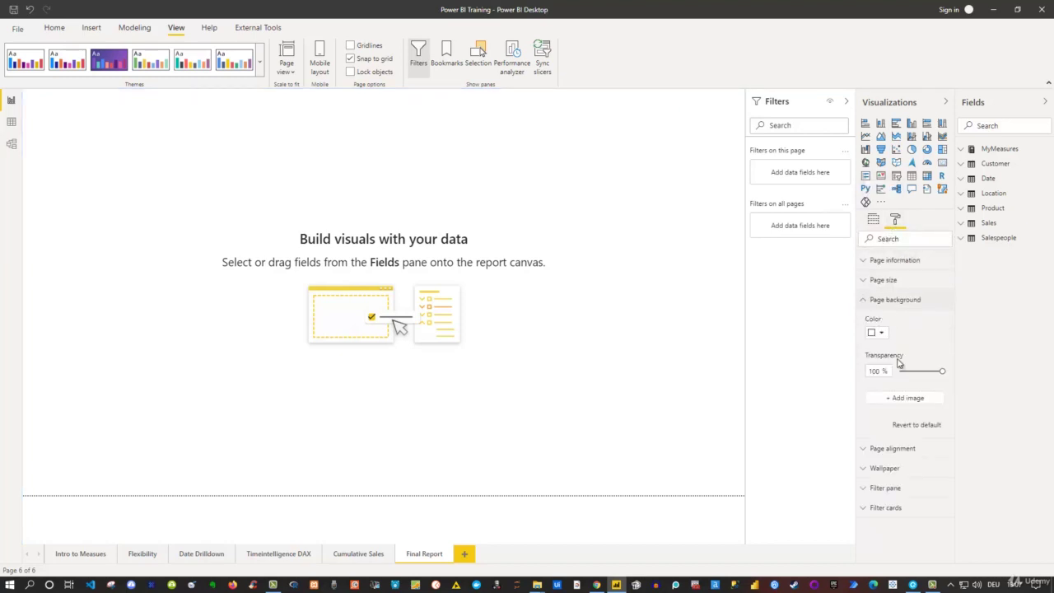
{"action": "left_click", "coordinate": [867, 300]}
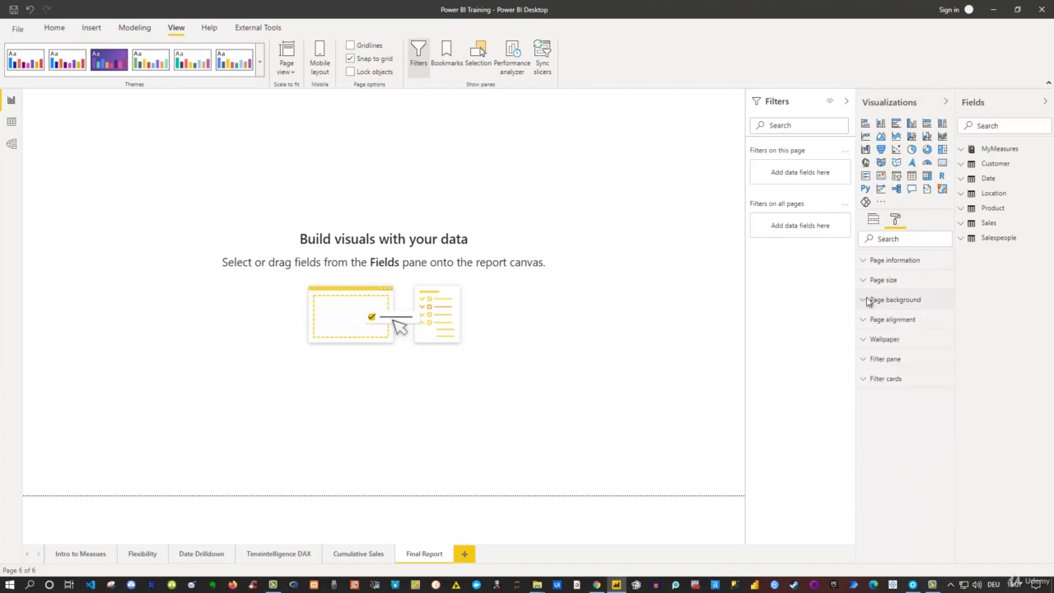
{"action": "left_click", "coordinate": [863, 338]}
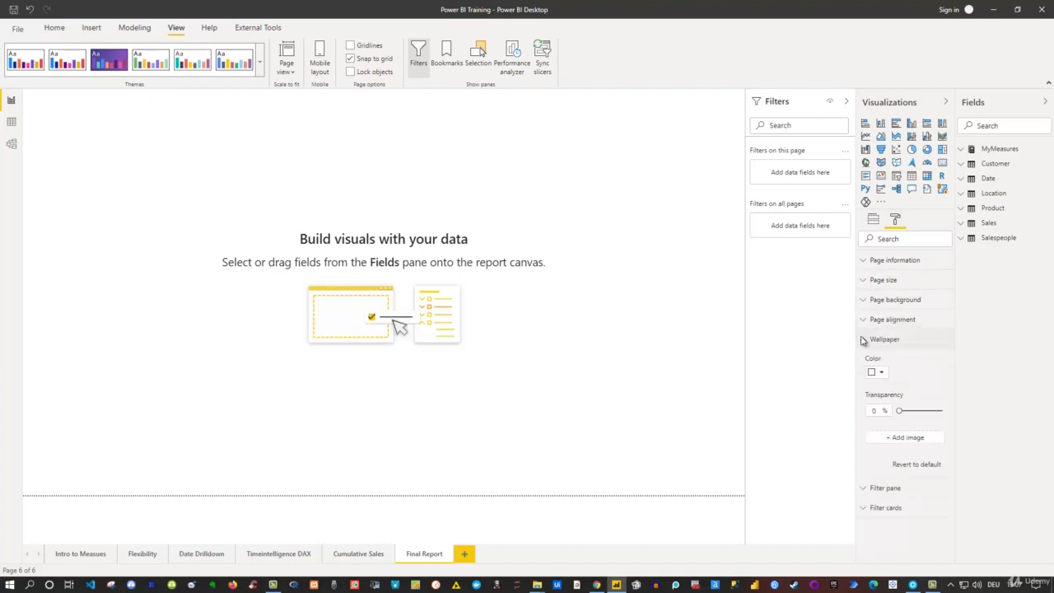
{"action": "left_click", "coordinate": [906, 441]}
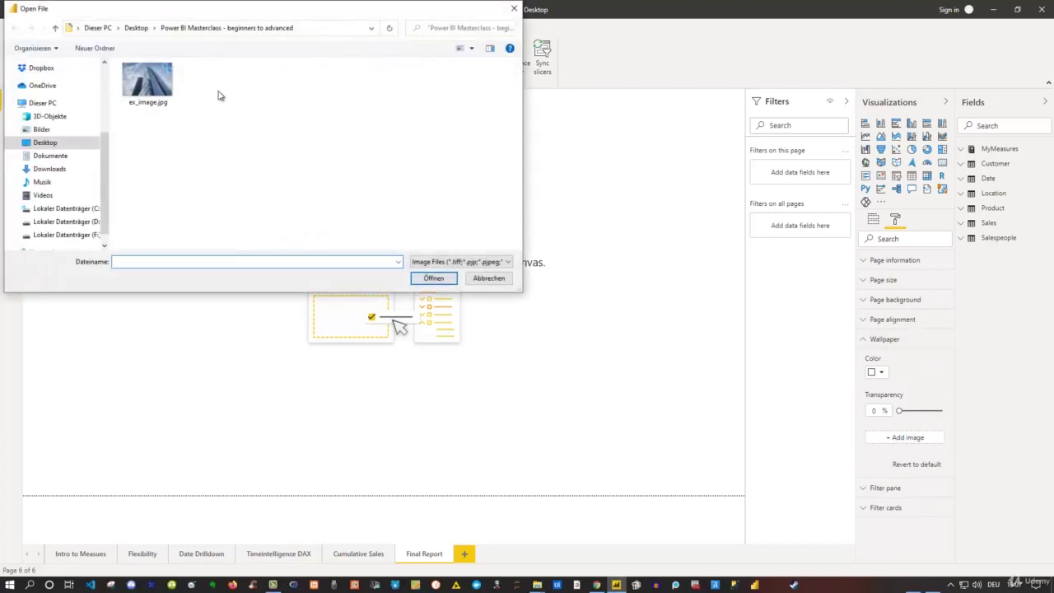
{"action": "left_click", "coordinate": [157, 90]}
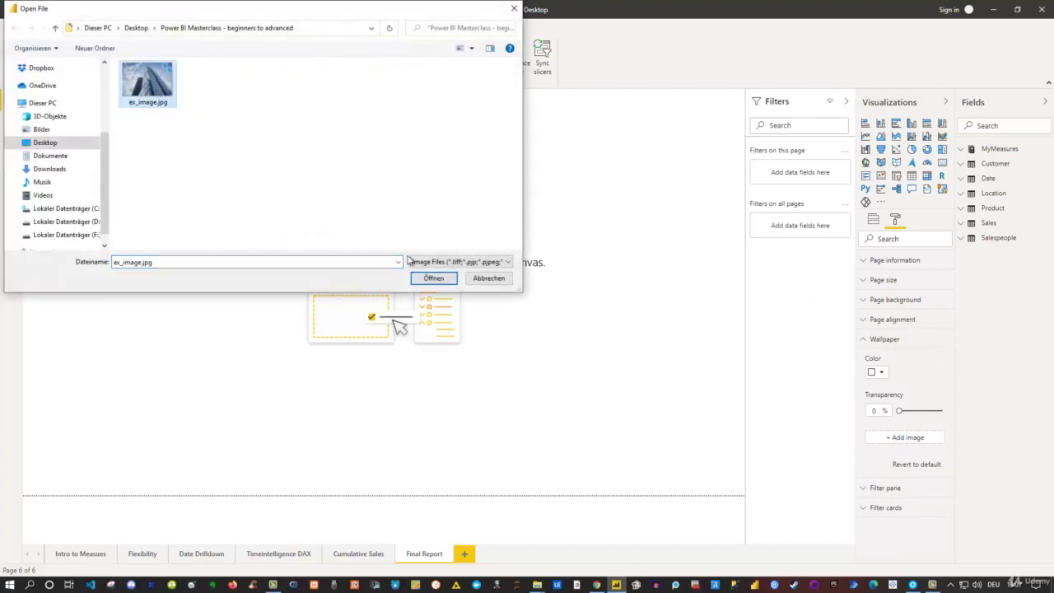
{"action": "left_click", "coordinate": [434, 278]}
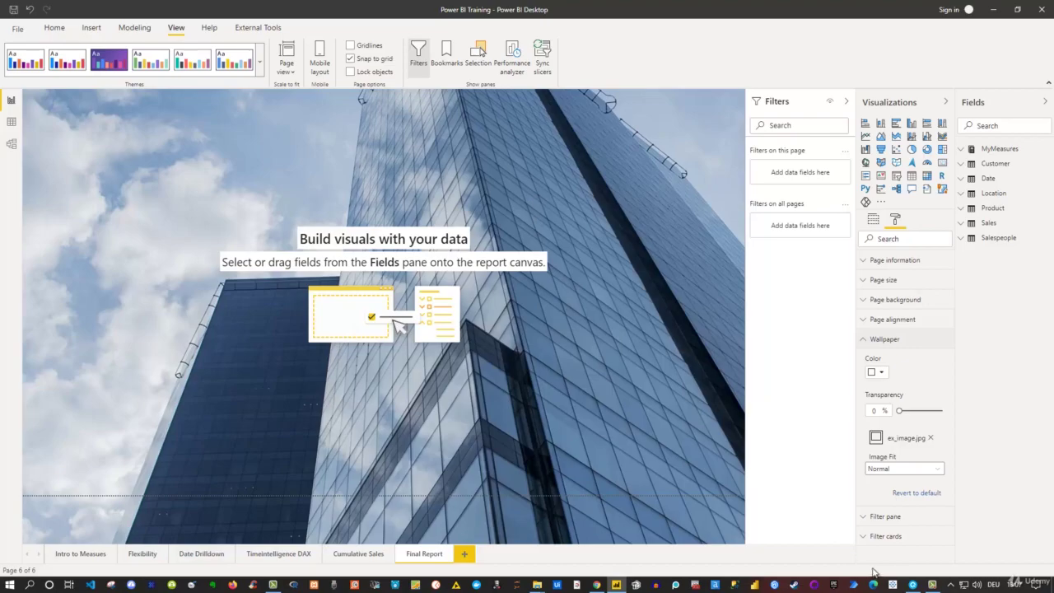
Step: Switch to the browser to look through the building photos on Pexels, and return to Power BI Desktop
{"action": "left_click", "coordinate": [913, 585]}
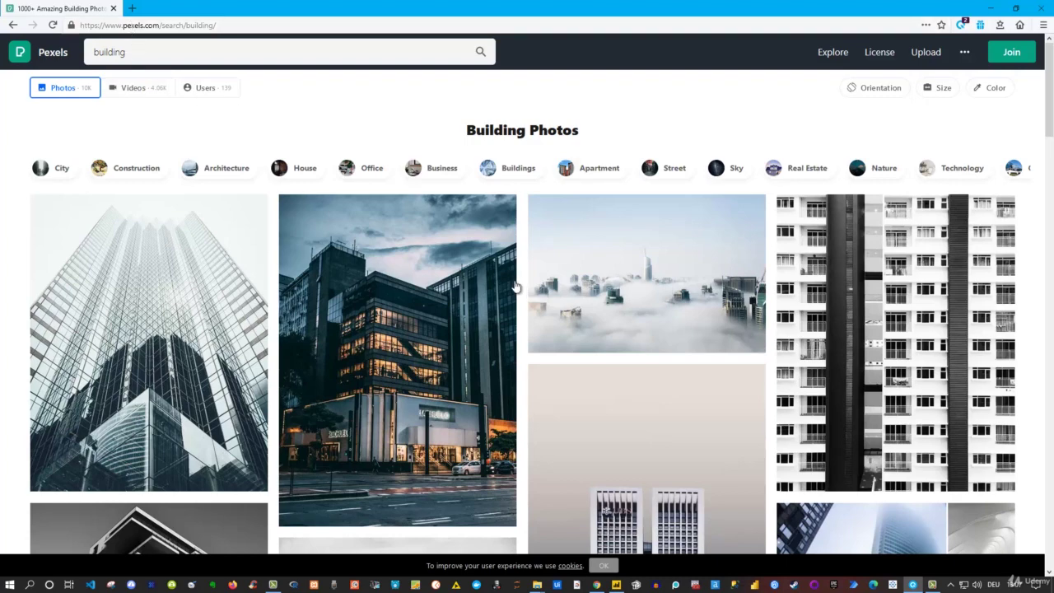
{"action": "scroll", "coordinate": [501, 300], "scroll_direction": "down", "scroll_amount": 5}
{"action": "scroll", "coordinate": [424, 259], "scroll_direction": "up", "scroll_amount": 5}
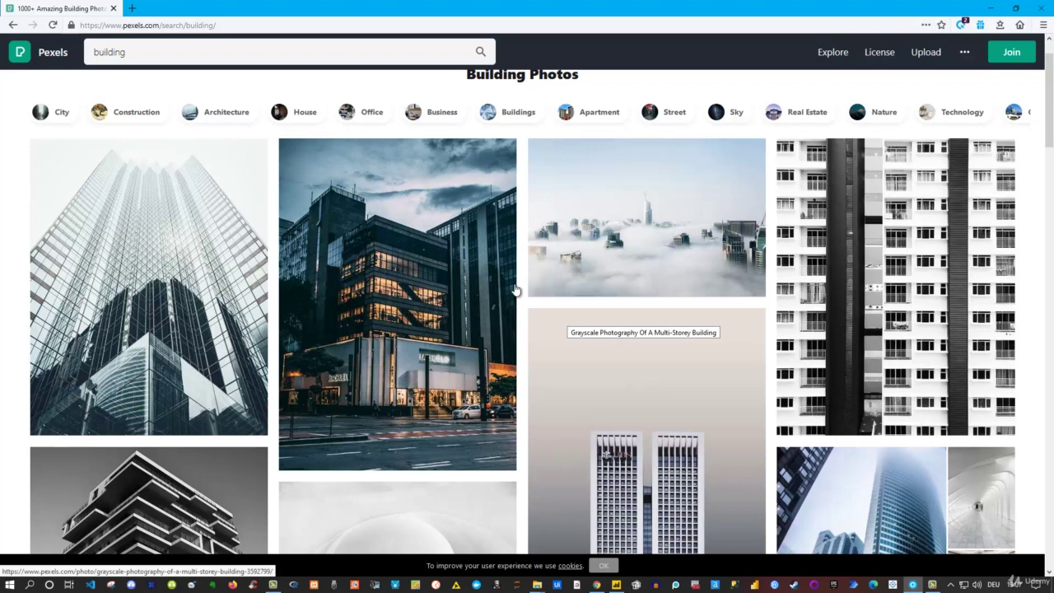
{"action": "left_click", "coordinate": [177, 47]}
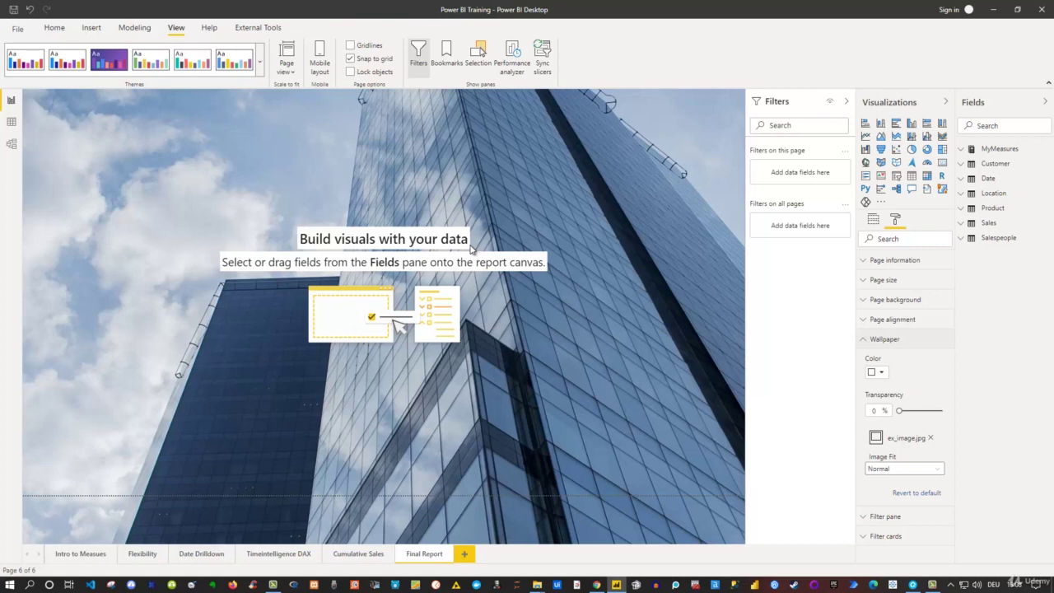
Step: Set the wallpaper transparency to 30%
{"action": "left_click_drag", "start_coordinate": [899, 410], "coordinate": [912, 411]}
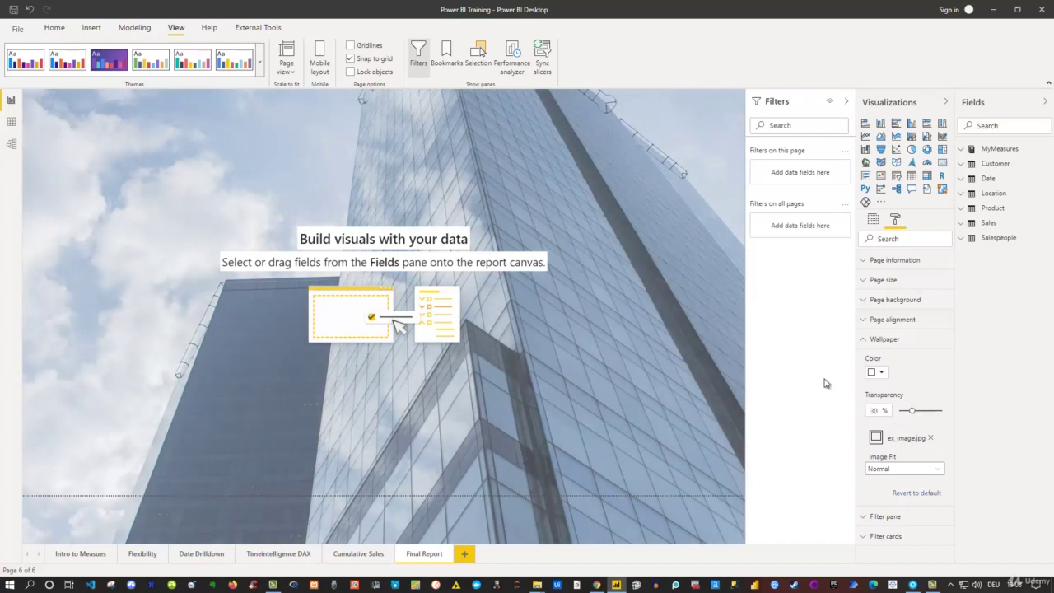
Step: Try the Fit and Fill image fits on the wallpaper and switch back to Normal
{"action": "left_click", "coordinate": [926, 475]}
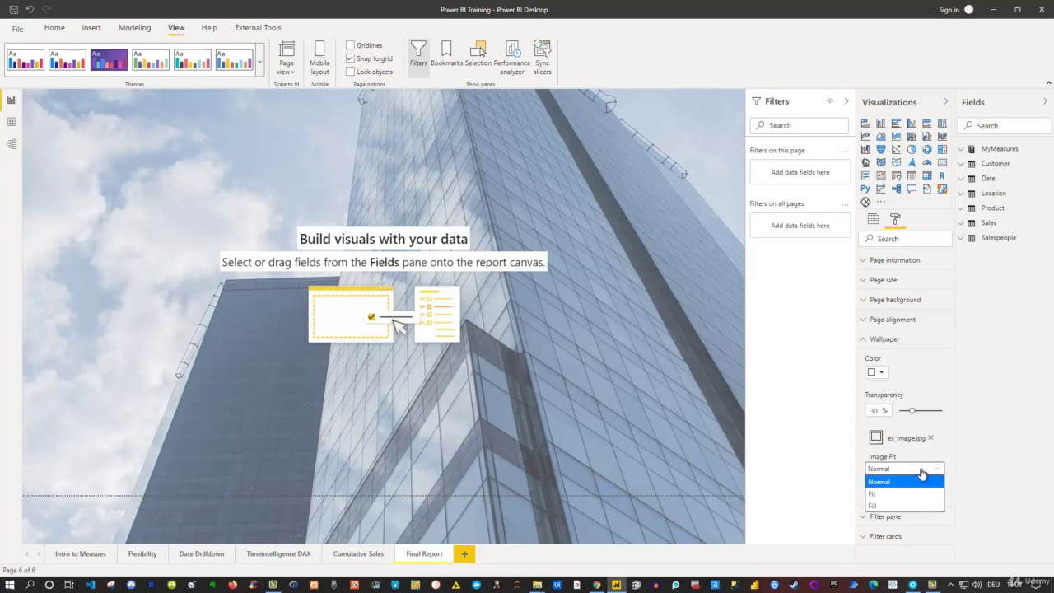
{"action": "left_click", "coordinate": [892, 494]}
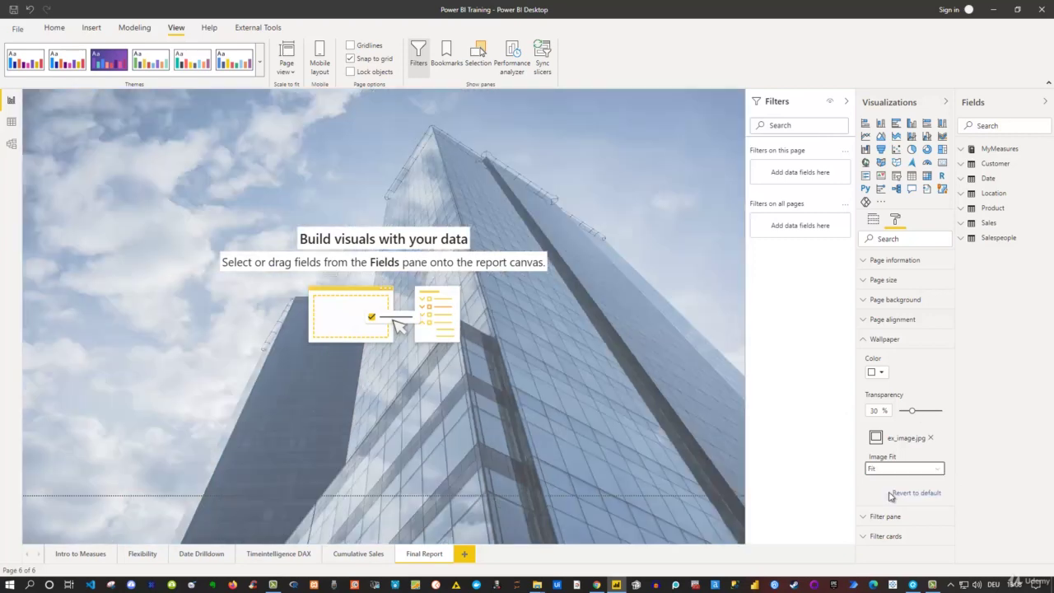
{"action": "left_click", "coordinate": [894, 469]}
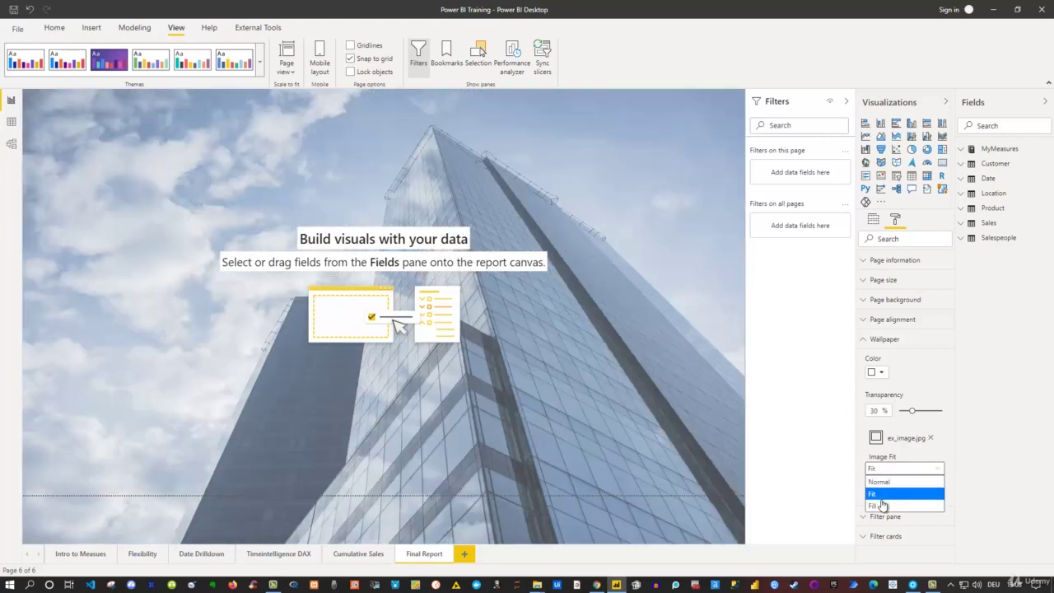
{"action": "left_click", "coordinate": [883, 505]}
{"action": "left_click", "coordinate": [881, 472]}
{"action": "left_click", "coordinate": [887, 495]}
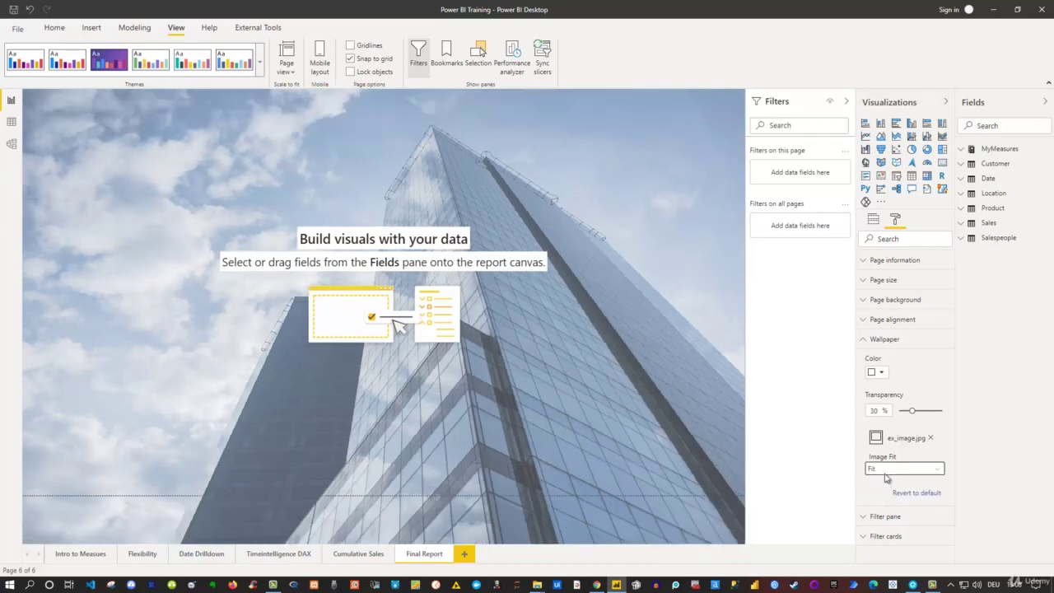
{"action": "left_click", "coordinate": [882, 469]}
{"action": "left_click", "coordinate": [883, 481]}
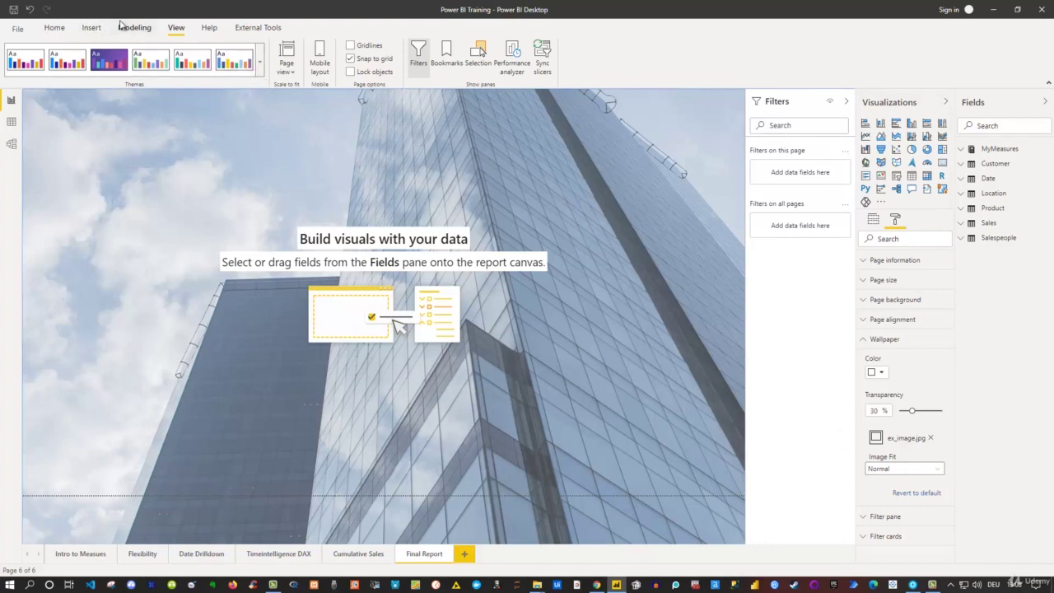
Step: Insert a text box on the page with the text "The Final Report"
{"action": "left_click", "coordinate": [91, 28]}
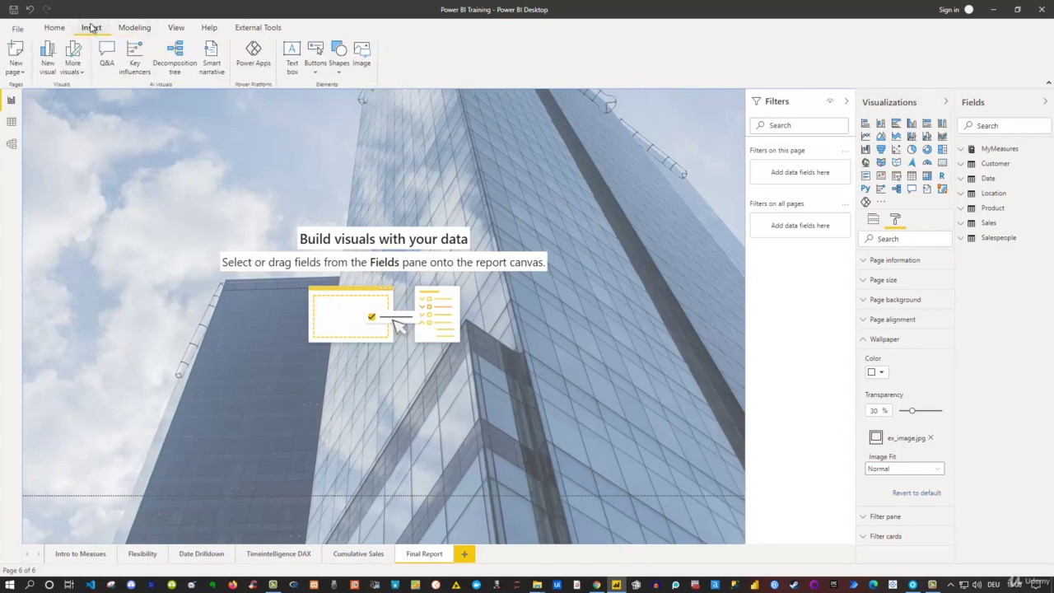
{"action": "left_click", "coordinate": [292, 66]}
{"action": "left_click", "coordinate": [132, 153]}
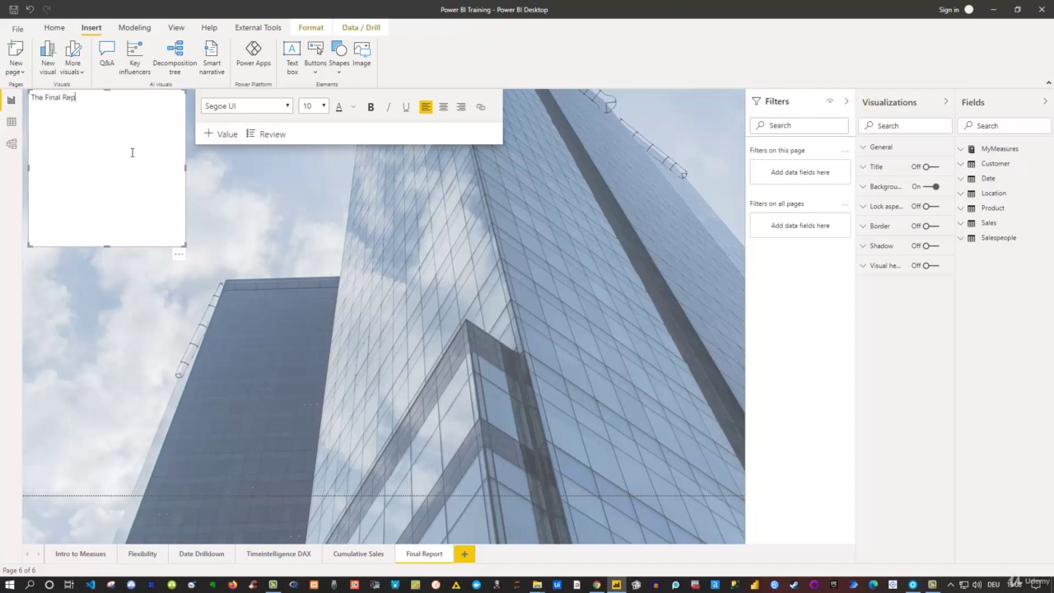
Step: Format all of the title text as bold with font size 18
{"action": "key", "text": "ctrl+a"}
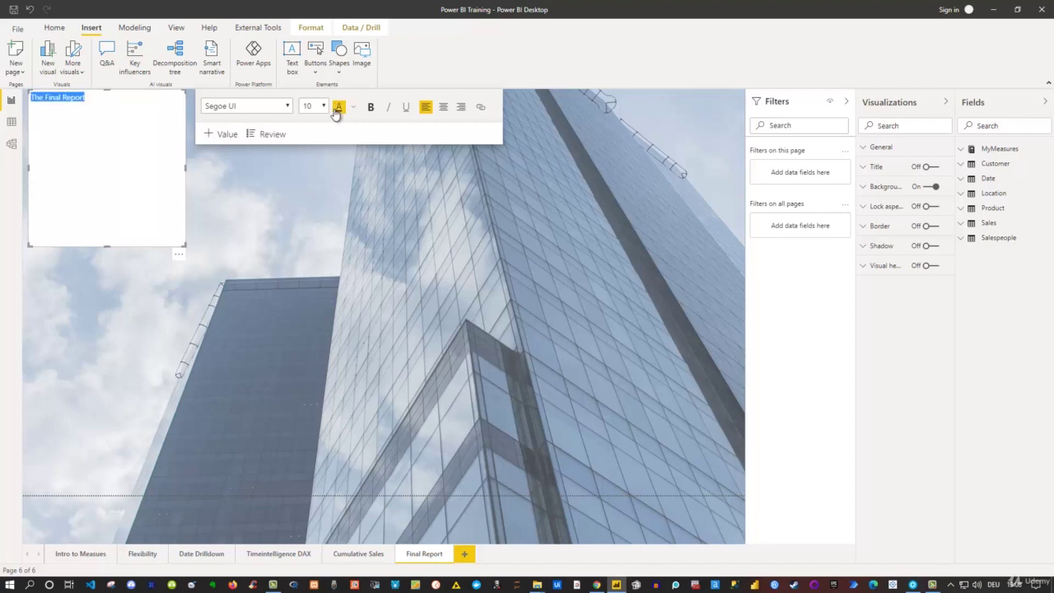
{"action": "left_click", "coordinate": [370, 108]}
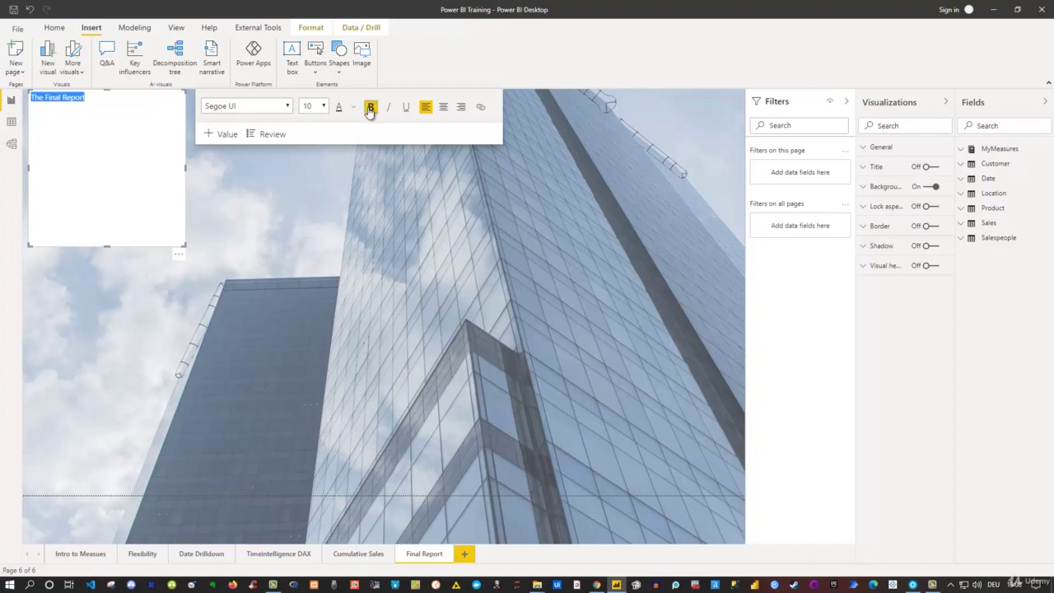
{"action": "left_click", "coordinate": [324, 108]}
{"action": "left_click", "coordinate": [306, 209]}
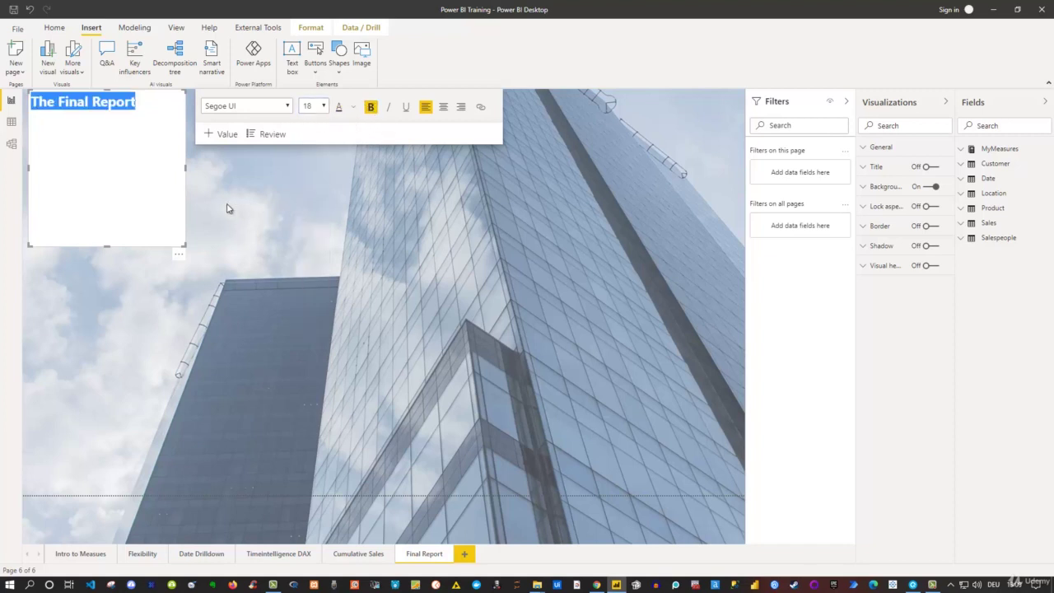
Step: Shrink the text box to a small frame around the title and center its text
{"action": "left_click_drag", "start_coordinate": [183, 245], "coordinate": [152, 124]}
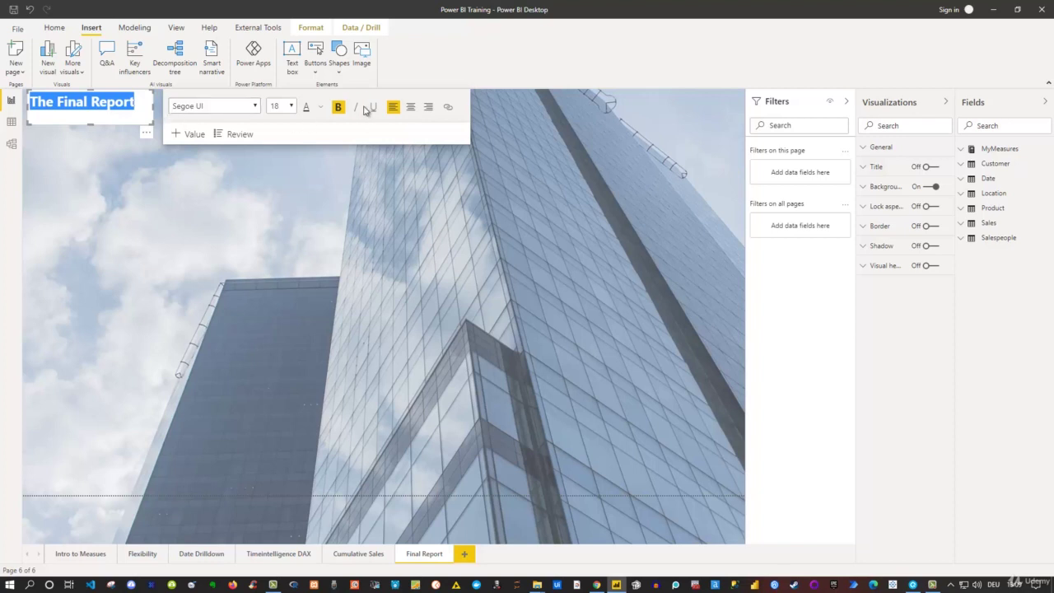
{"action": "left_click", "coordinate": [410, 108]}
Step: Move the title text box to the middle of the page's upper edge and distribute it horizontally
{"action": "left_click_drag", "start_coordinate": [183, 135], "coordinate": [486, 125]}
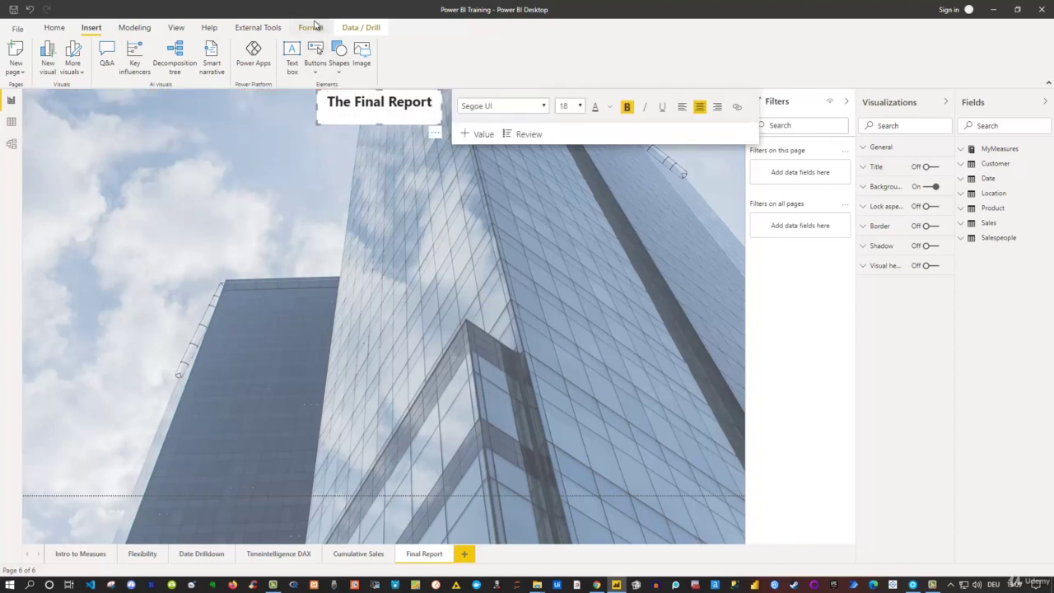
{"action": "left_click", "coordinate": [311, 28]}
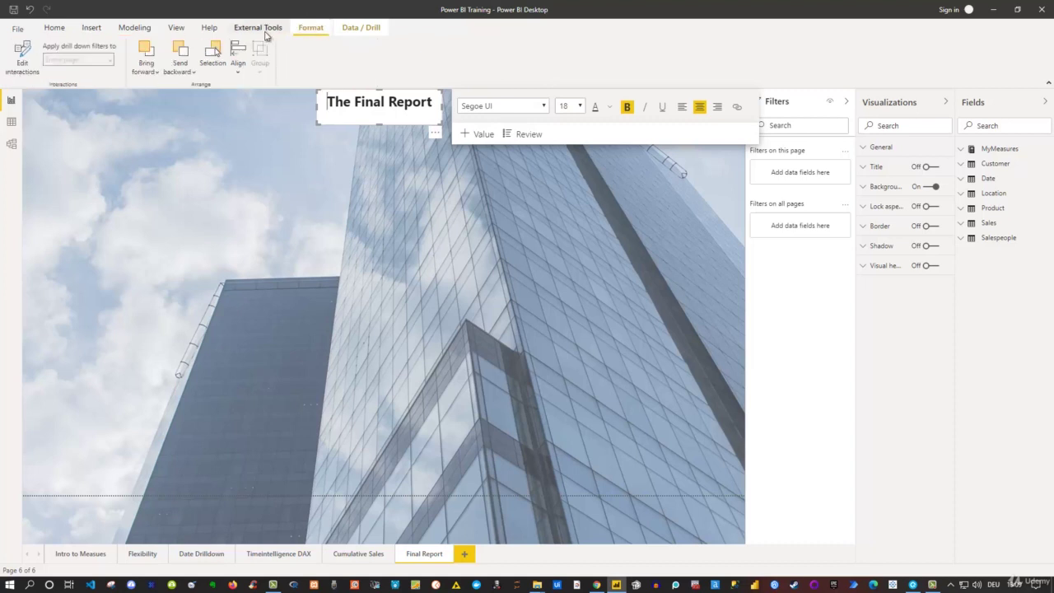
{"action": "left_click", "coordinate": [239, 67]}
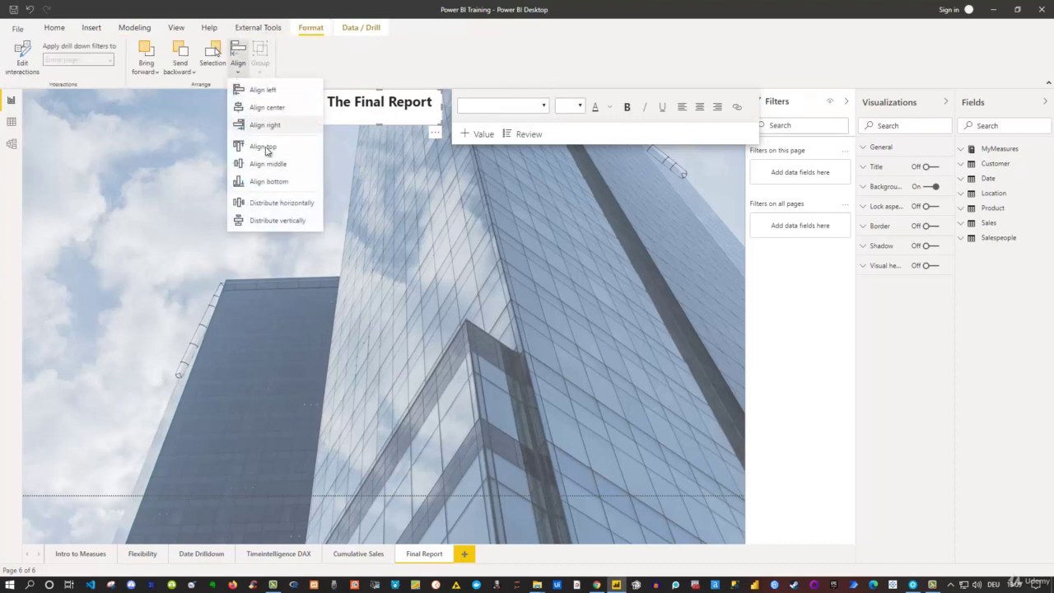
{"action": "left_click", "coordinate": [279, 206]}
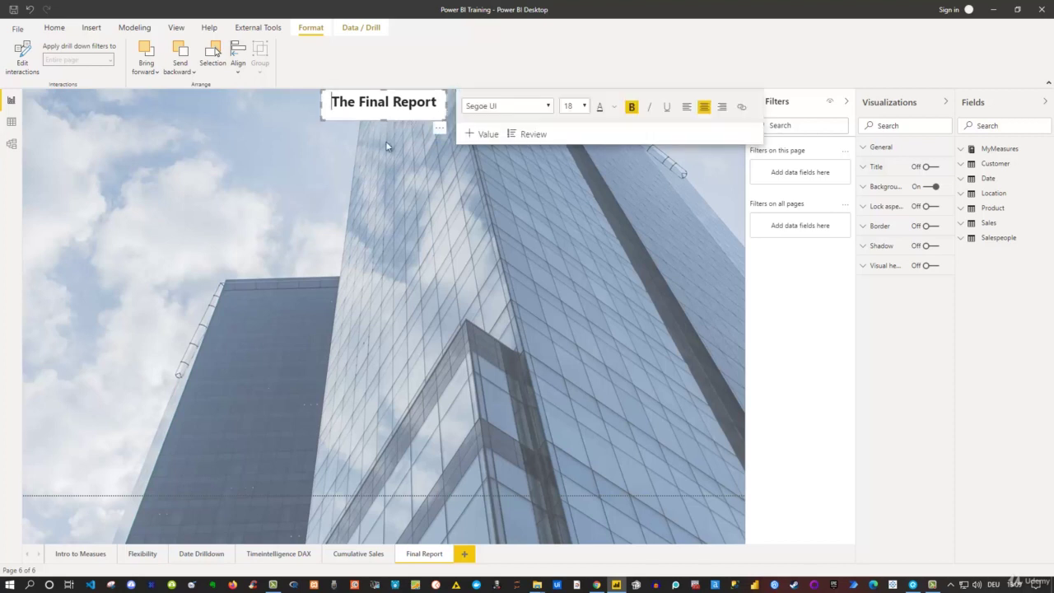
{"action": "left_click", "coordinate": [361, 179]}
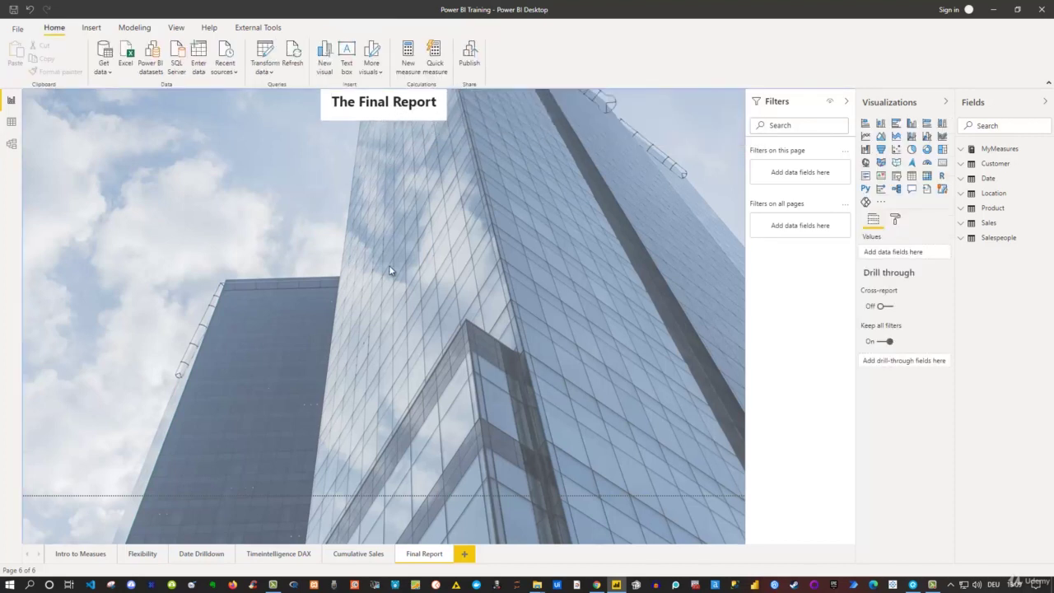
Step: Set the font size of the title "The Final Report" to 24
{"action": "triple_click", "coordinate": [384, 111]}
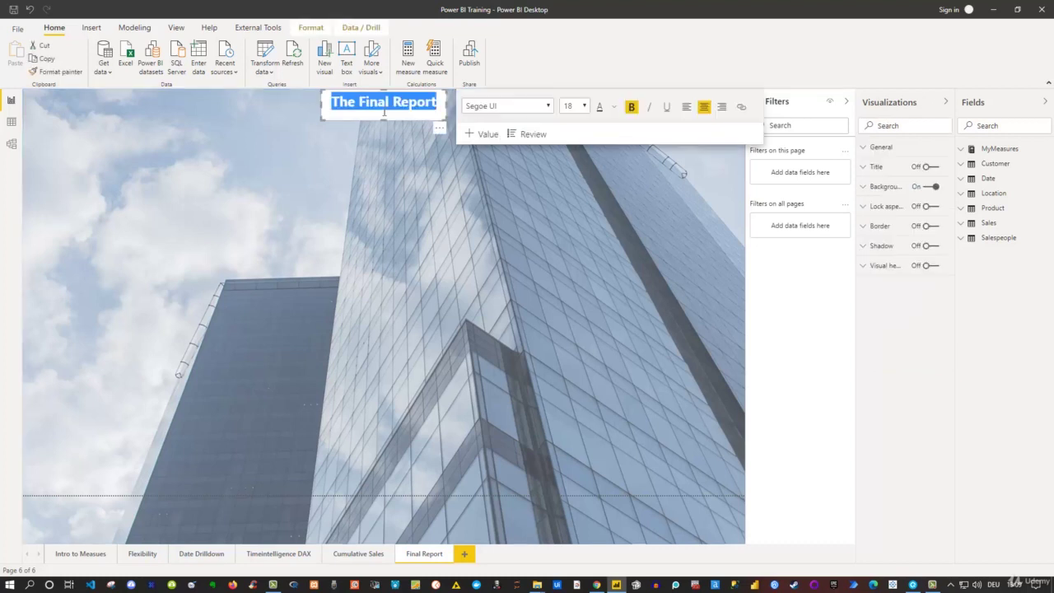
{"action": "left_click", "coordinate": [584, 105]}
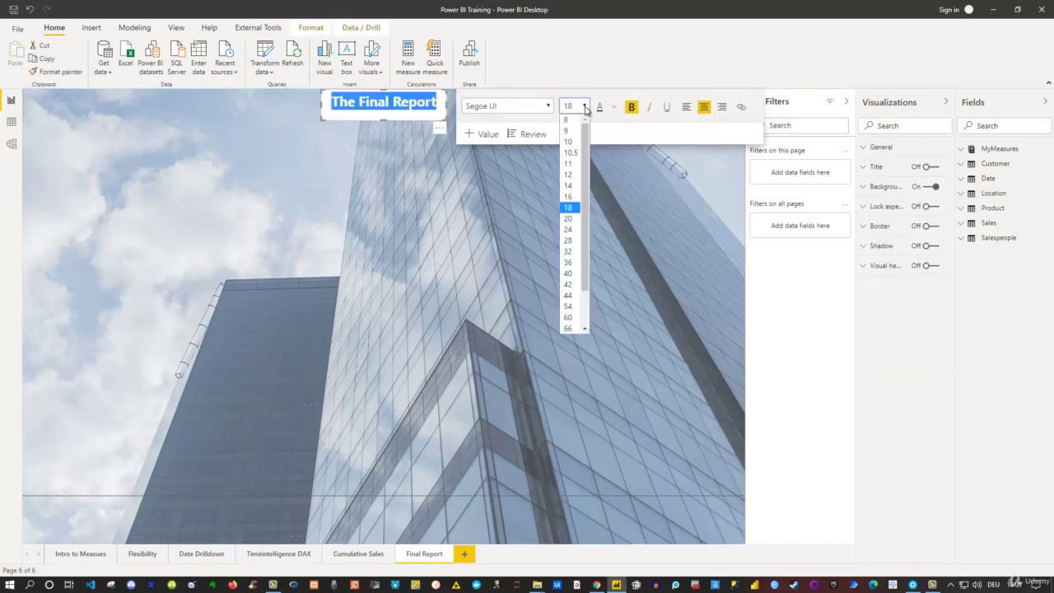
{"action": "left_click", "coordinate": [569, 230]}
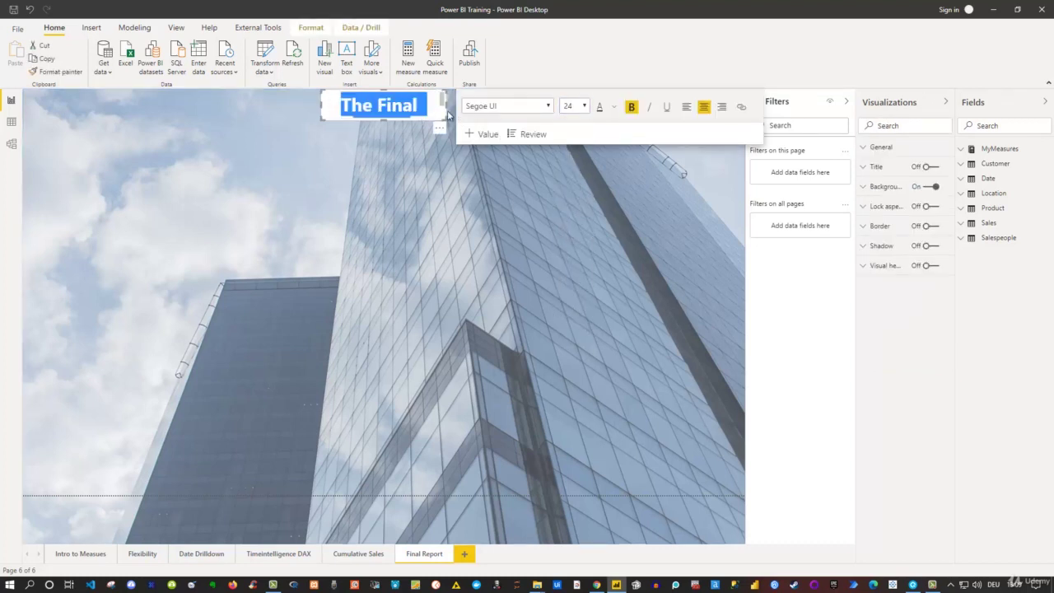
Step: Widen the title text box so The Final Report fits on one line and distribute it horizontally on the page
{"action": "left_click_drag", "start_coordinate": [449, 110], "coordinate": [502, 108]}
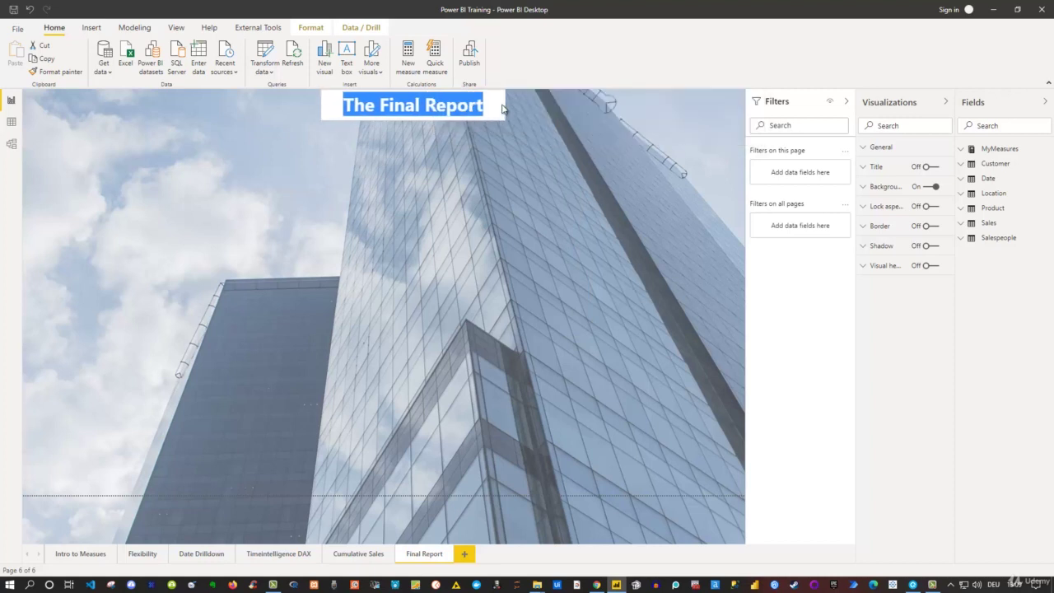
{"action": "left_click", "coordinate": [309, 28]}
{"action": "left_click", "coordinate": [243, 76]}
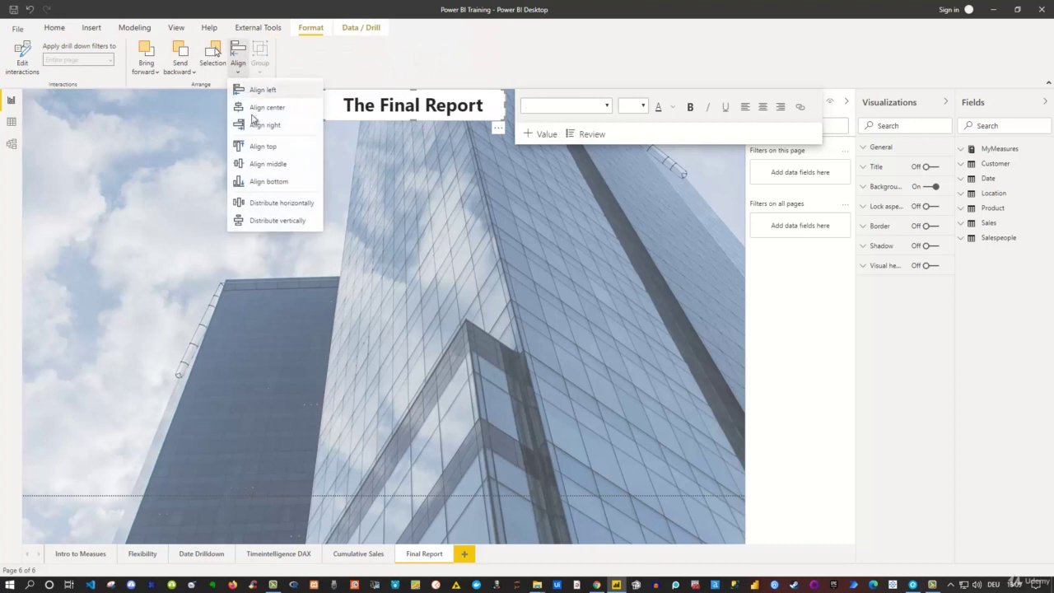
{"action": "left_click", "coordinate": [272, 204]}
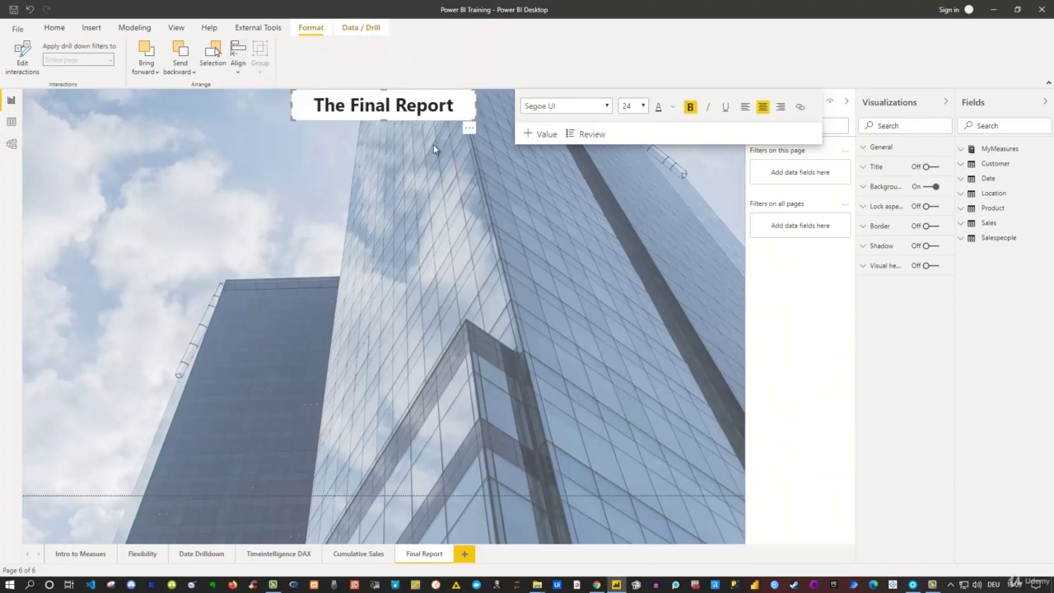
{"action": "left_click", "coordinate": [407, 143]}
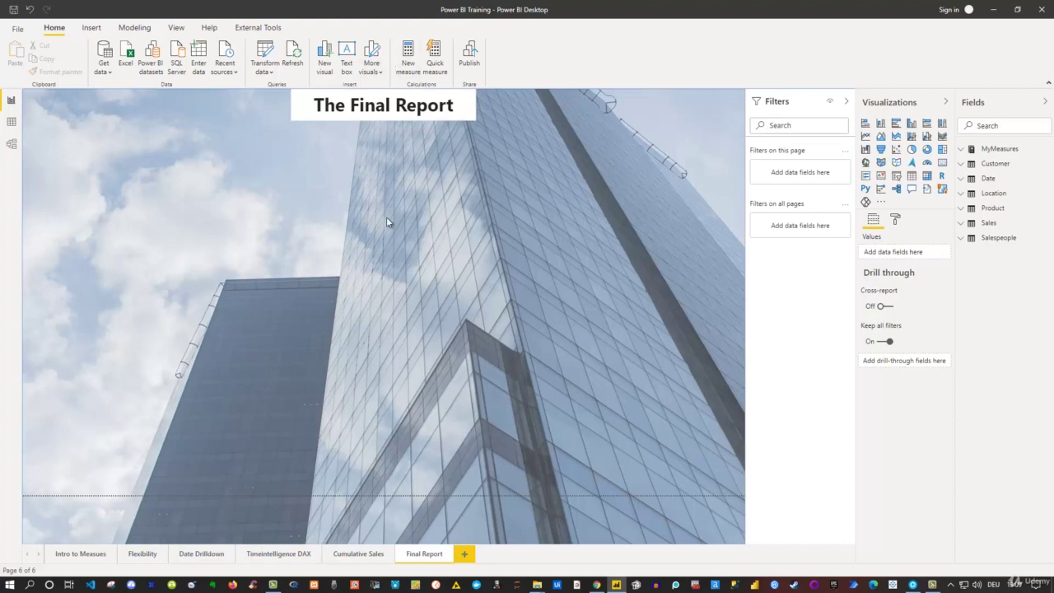
Step: Add a donut chart with the TotalProfit measure as values and Product Name from the Product table as legend
{"action": "left_click", "coordinate": [928, 151]}
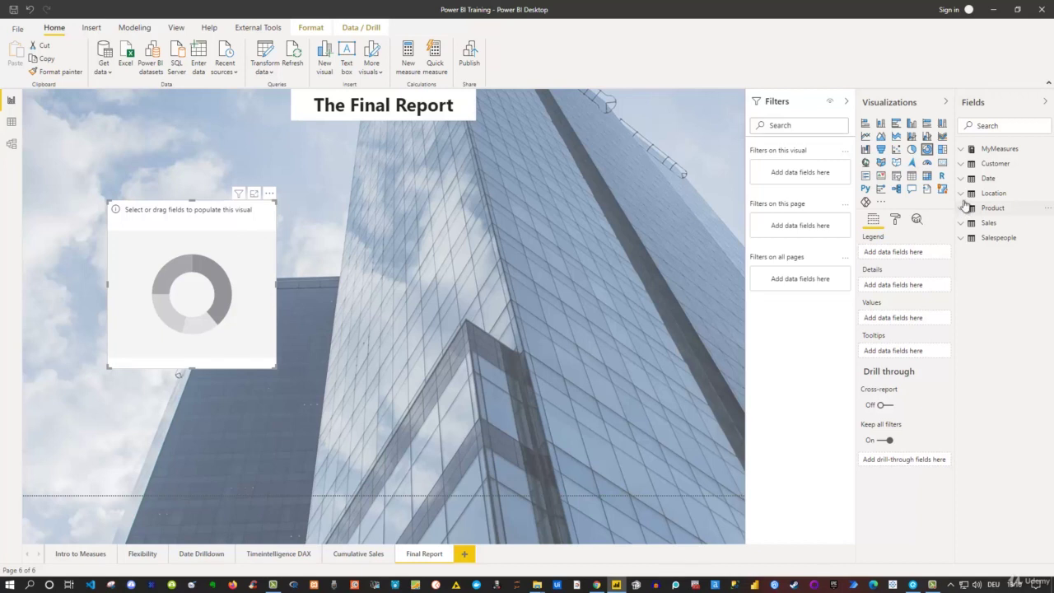
{"action": "left_click", "coordinate": [969, 150]}
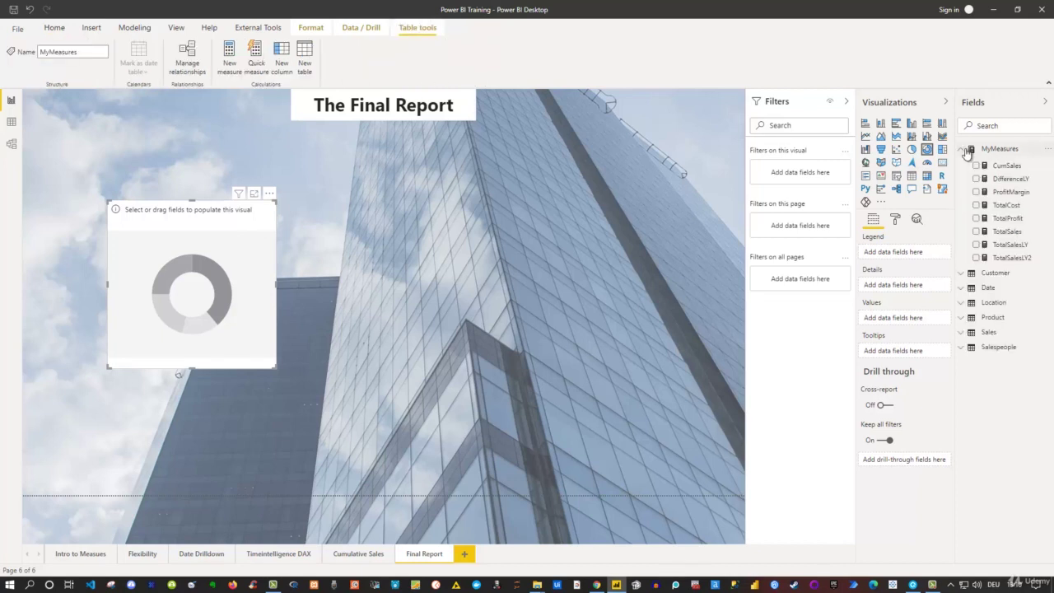
{"action": "left_click", "coordinate": [976, 218]}
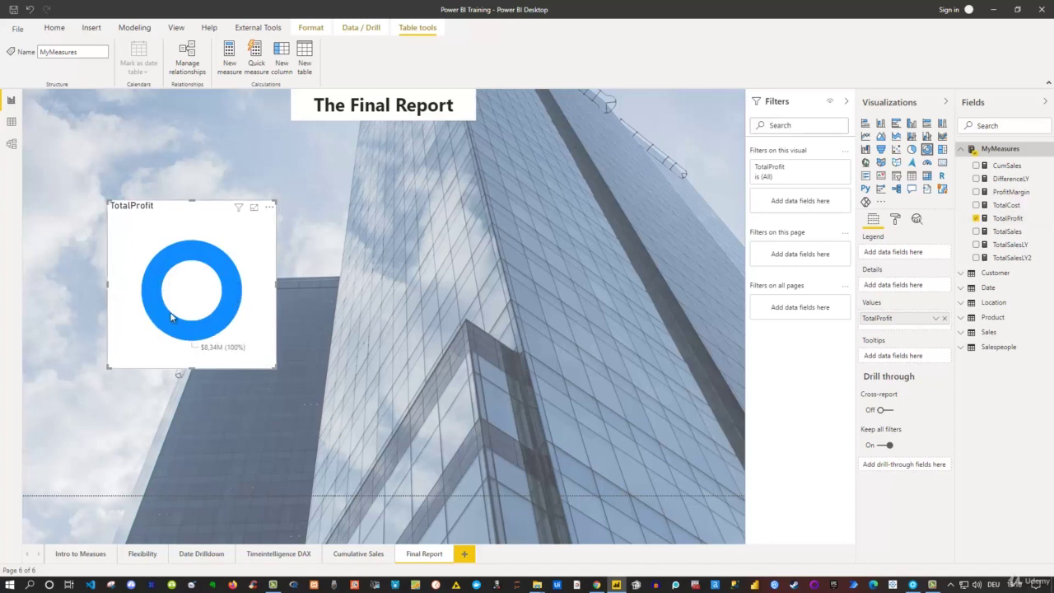
{"action": "mouse_move", "coordinate": [171, 316]}
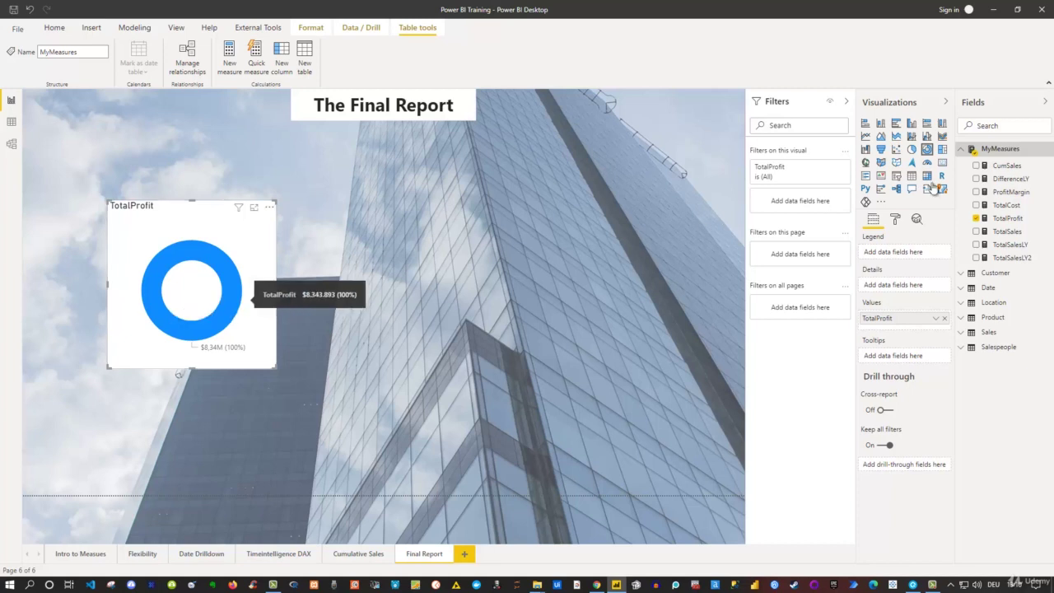
{"action": "left_click", "coordinate": [963, 150]}
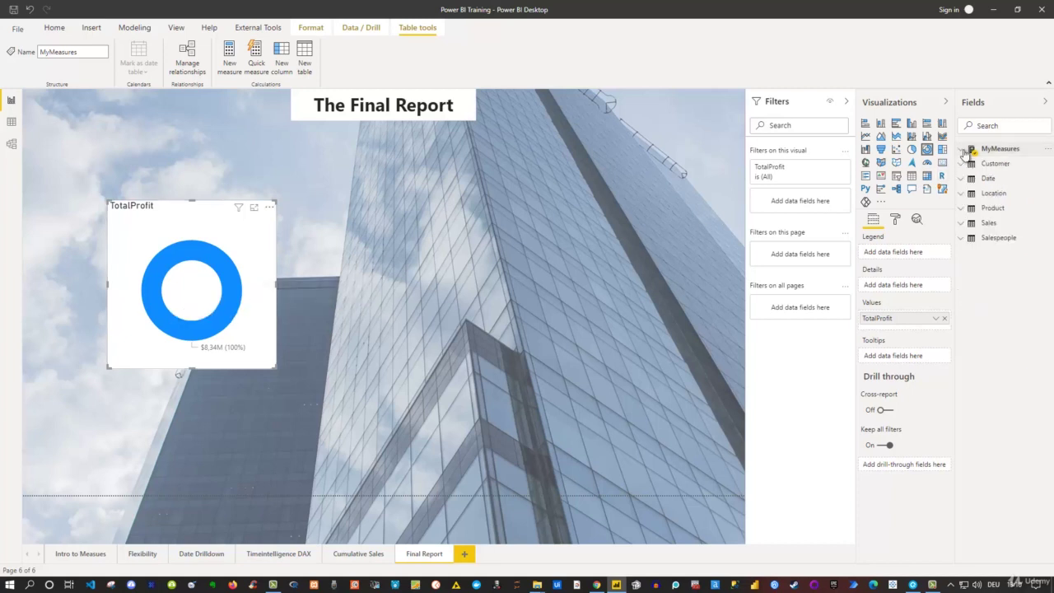
{"action": "left_click", "coordinate": [963, 210]}
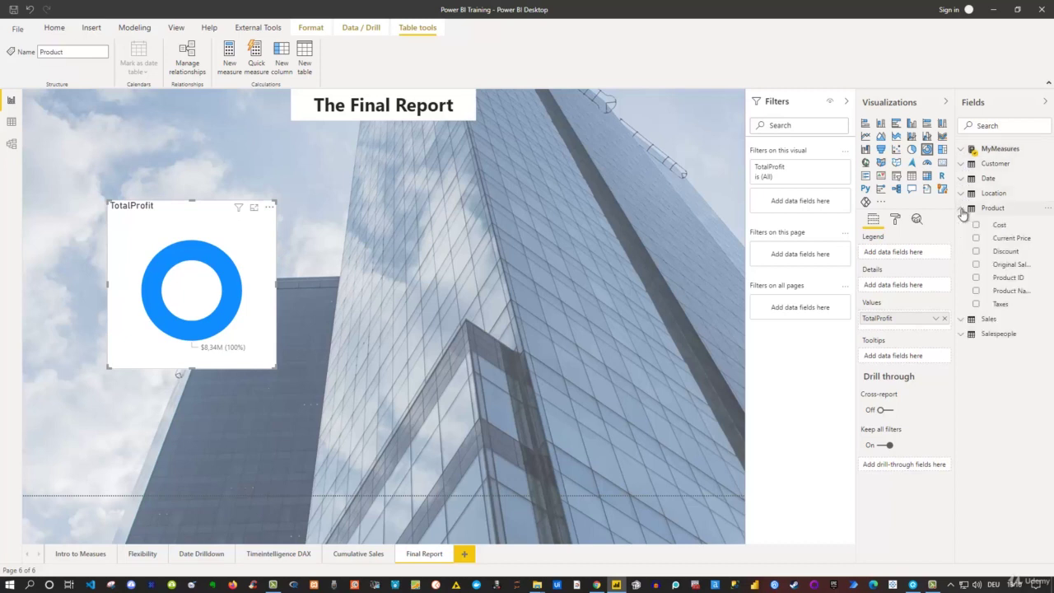
{"action": "left_click", "coordinate": [978, 292]}
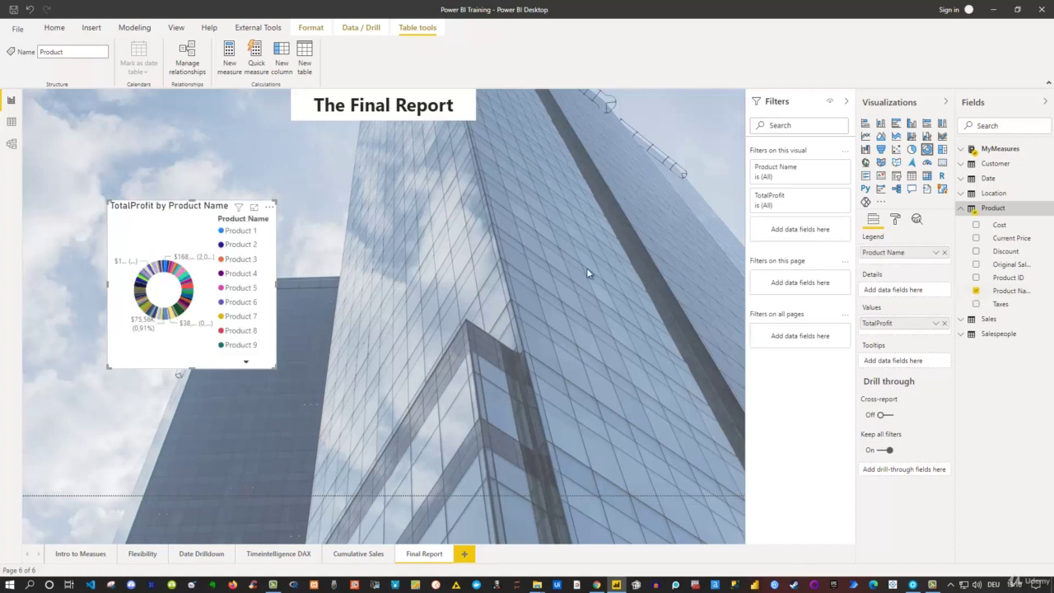
Step: Enlarge the donut chart to about twice its width and move it to the page's lower left area
{"action": "left_click_drag", "start_coordinate": [276, 368], "coordinate": [450, 453]}
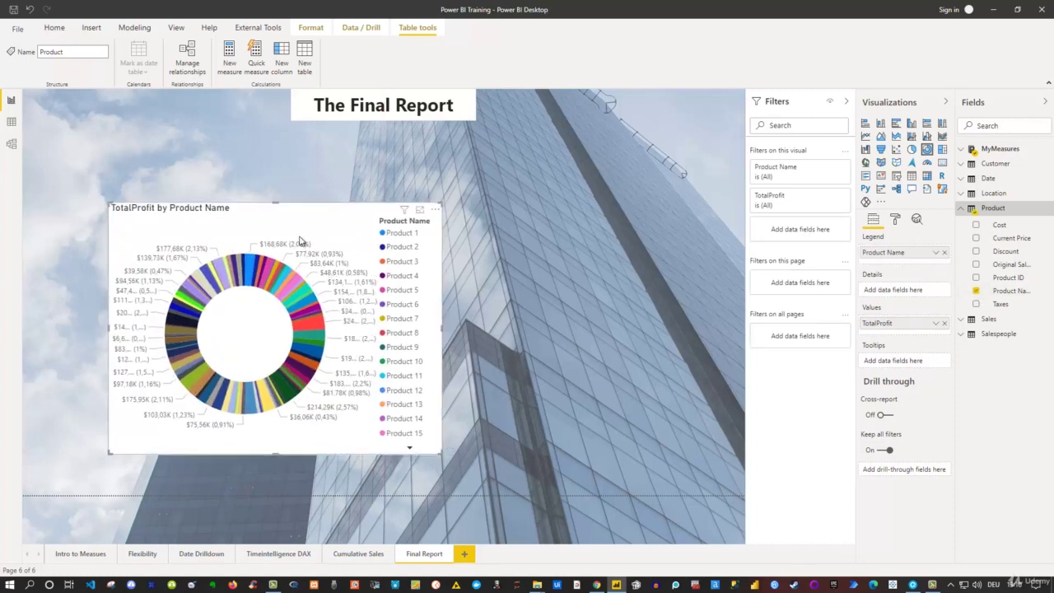
{"action": "left_click_drag", "start_coordinate": [303, 226], "coordinate": [221, 256]}
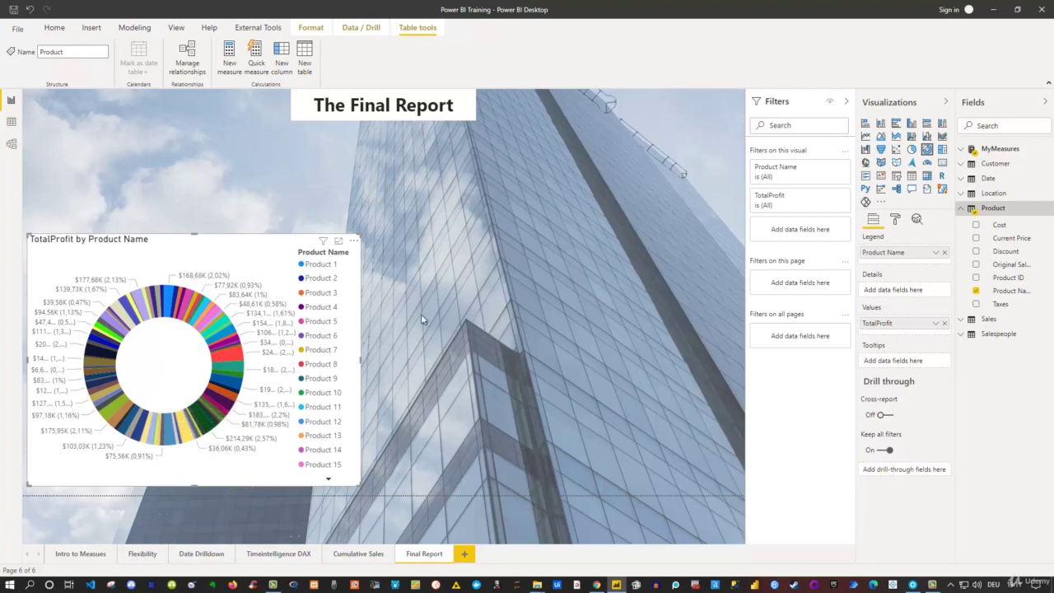
Step: Create a list group named Product Group on the Product Name field and group Product 1 to Product 40 as Top Products
{"action": "right_click", "coordinate": [1003, 295]}
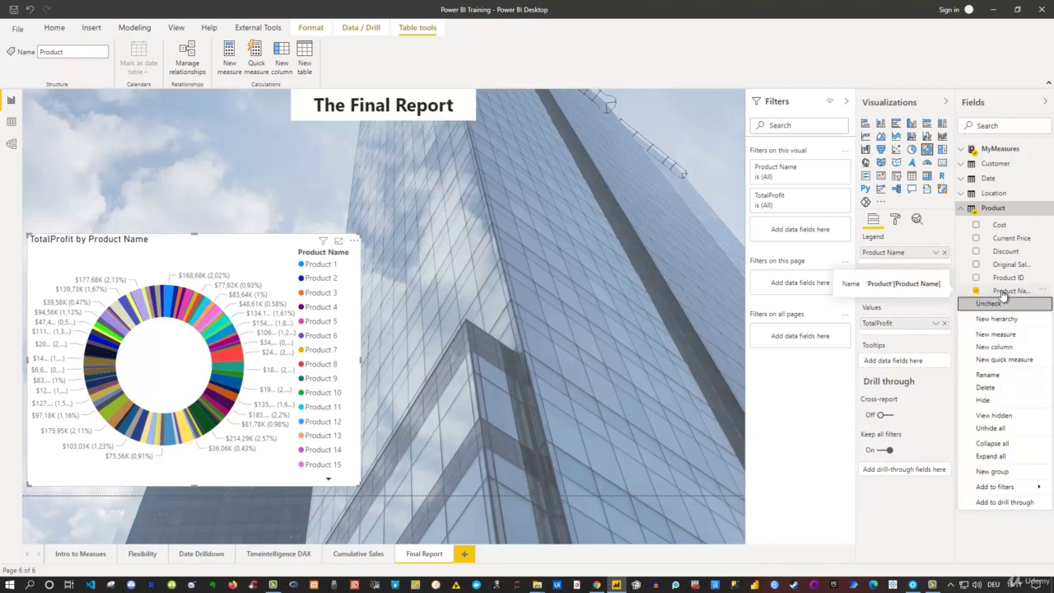
{"action": "left_click", "coordinate": [989, 473]}
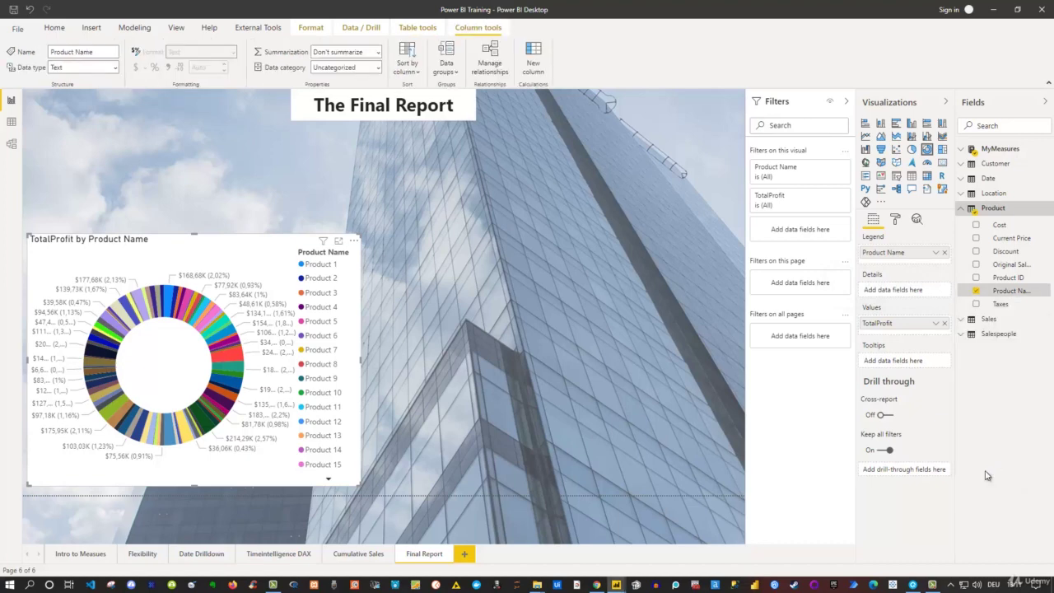
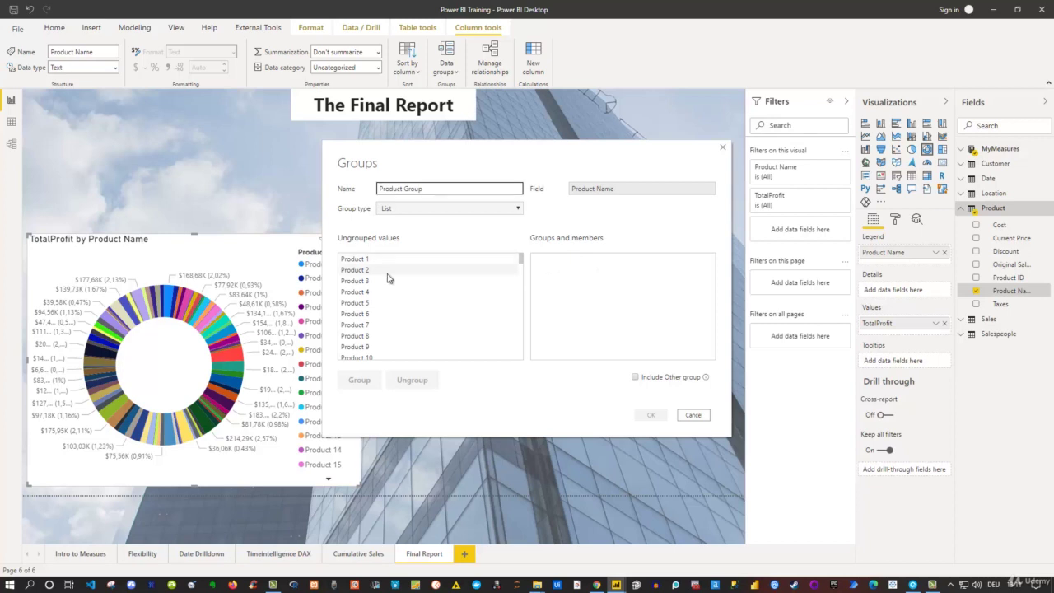
{"action": "left_click", "coordinate": [376, 261]}
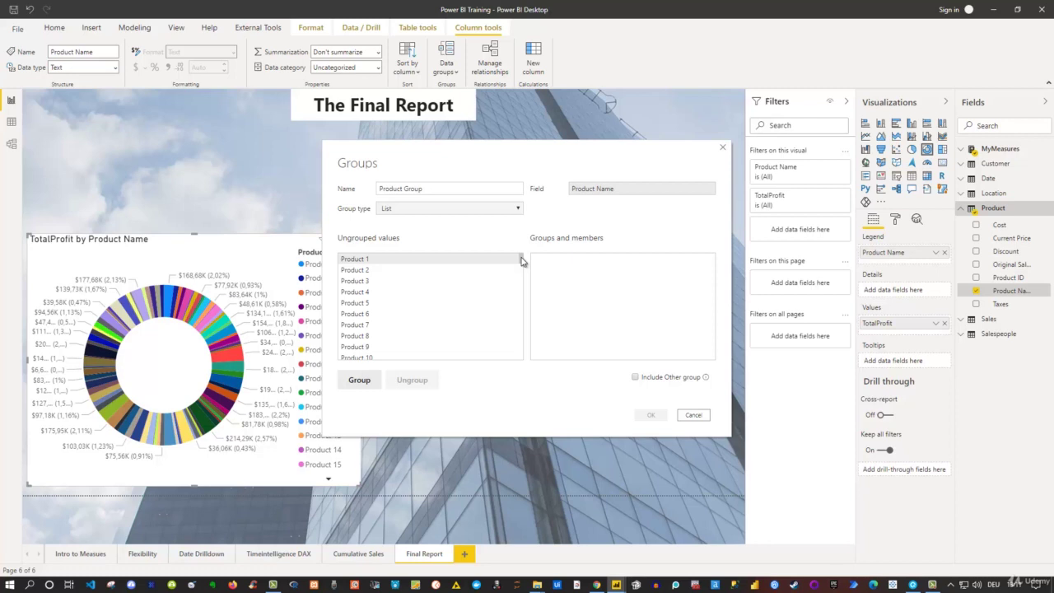
{"action": "left_click_drag", "start_coordinate": [523, 260], "coordinate": [515, 304]}
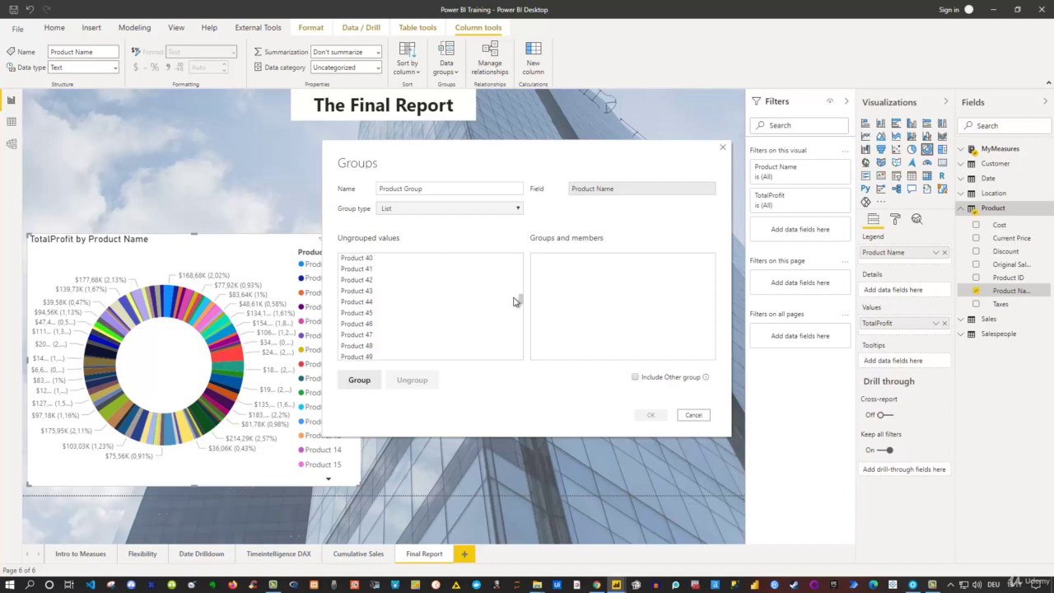
{"action": "scroll", "coordinate": [376, 263], "scroll_direction": "up", "scroll_amount": 1}
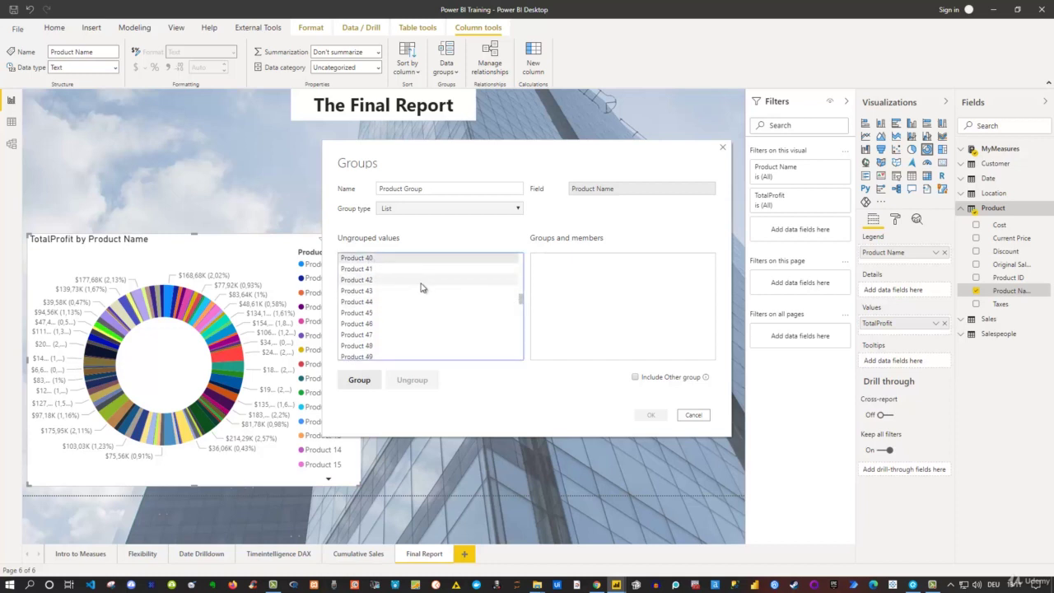
{"action": "scroll", "coordinate": [422, 287], "scroll_direction": "up", "scroll_amount": 3}
{"action": "key", "text": "ctrl+a"}
{"action": "scroll", "coordinate": [420, 287], "scroll_direction": "up", "scroll_amount": 6}
{"action": "left_click", "coordinate": [360, 379]}
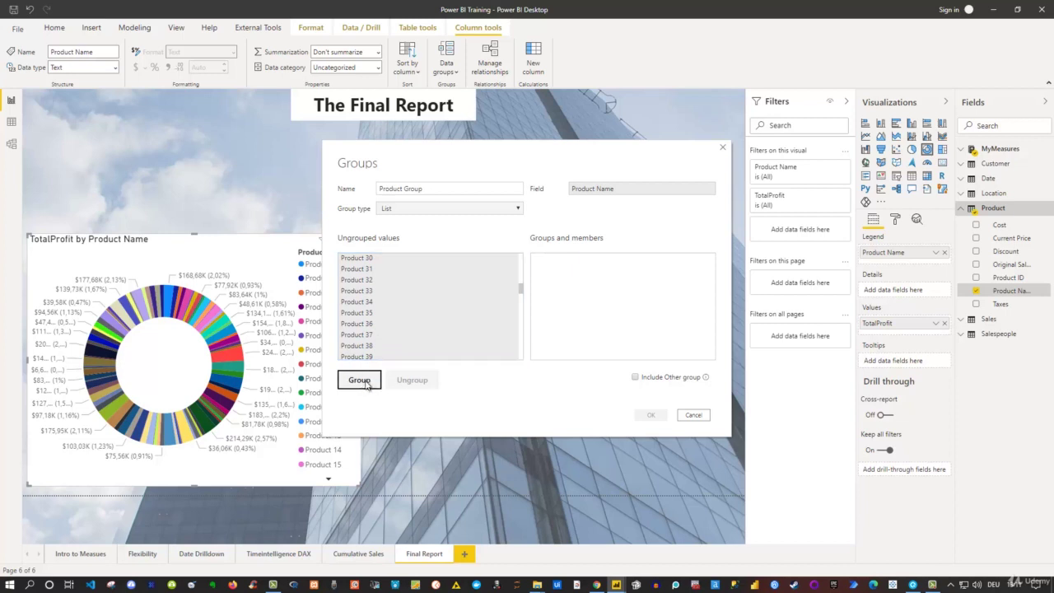
{"action": "key", "text": "BackSpace"}
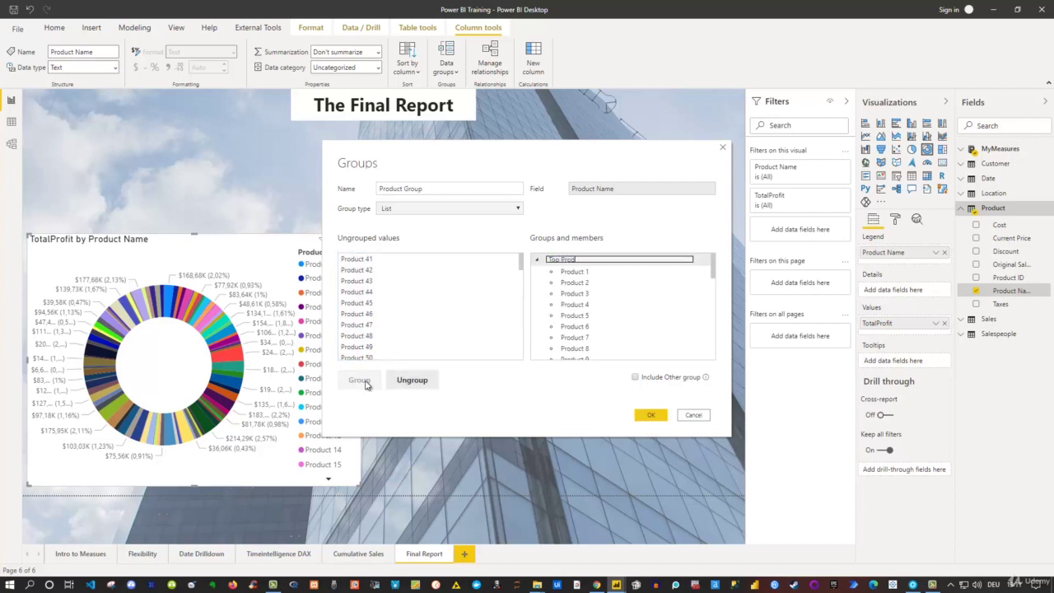
{"action": "key", "text": "Return"}
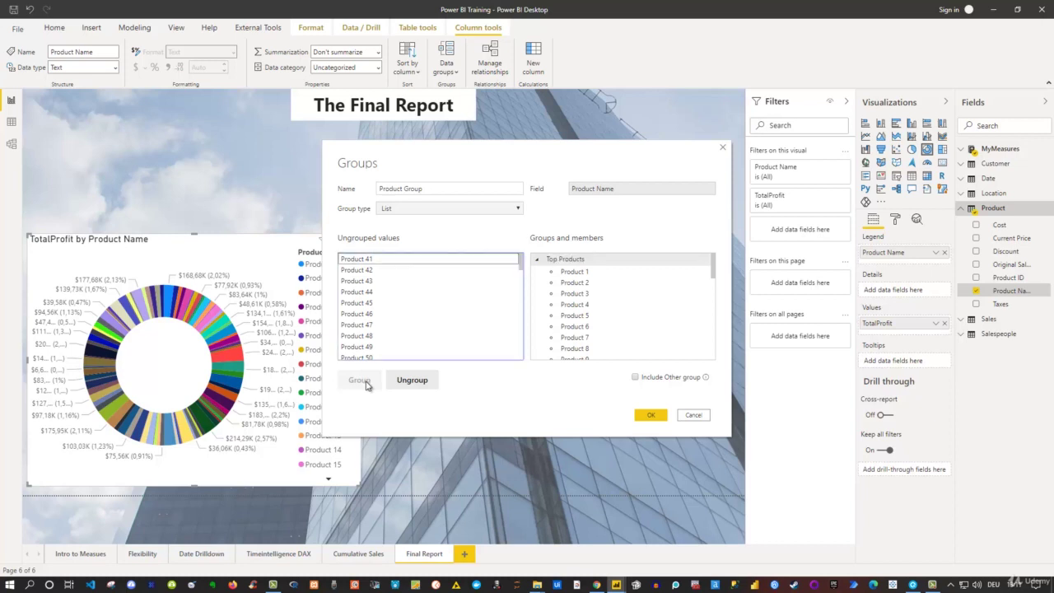
{"action": "left_click", "coordinate": [538, 260]}
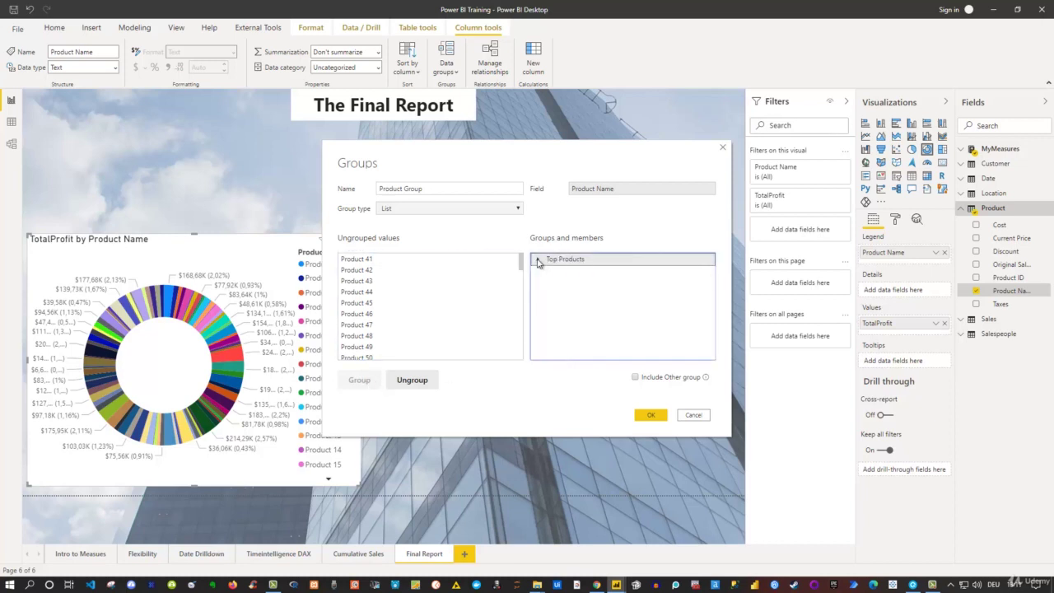
Step: Group Product 41 to Product 80 under the name Basic Products
{"action": "left_click", "coordinate": [416, 265]}
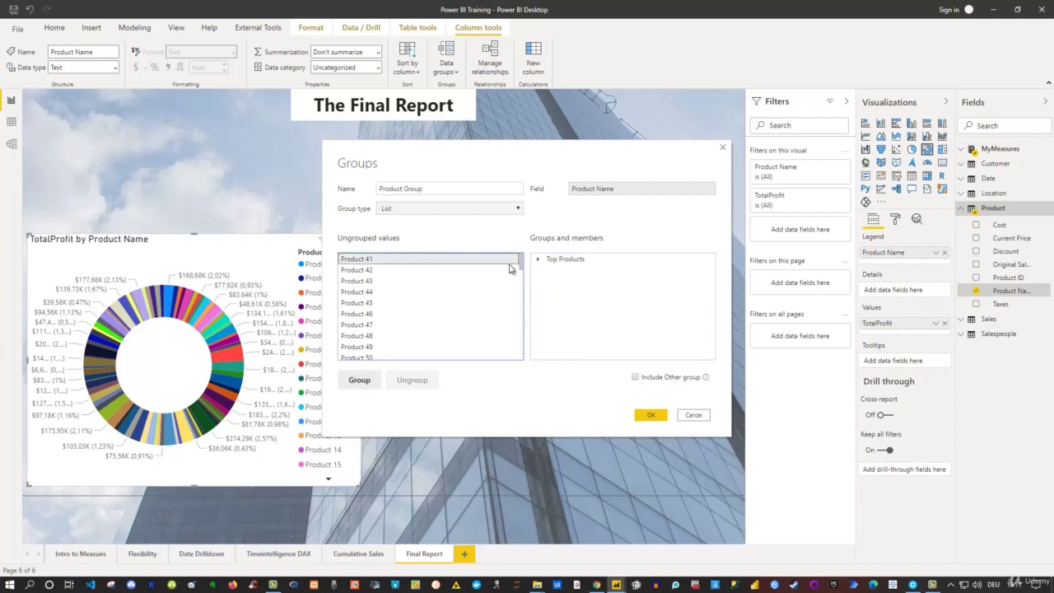
{"action": "left_click_drag", "start_coordinate": [518, 266], "coordinate": [509, 328]}
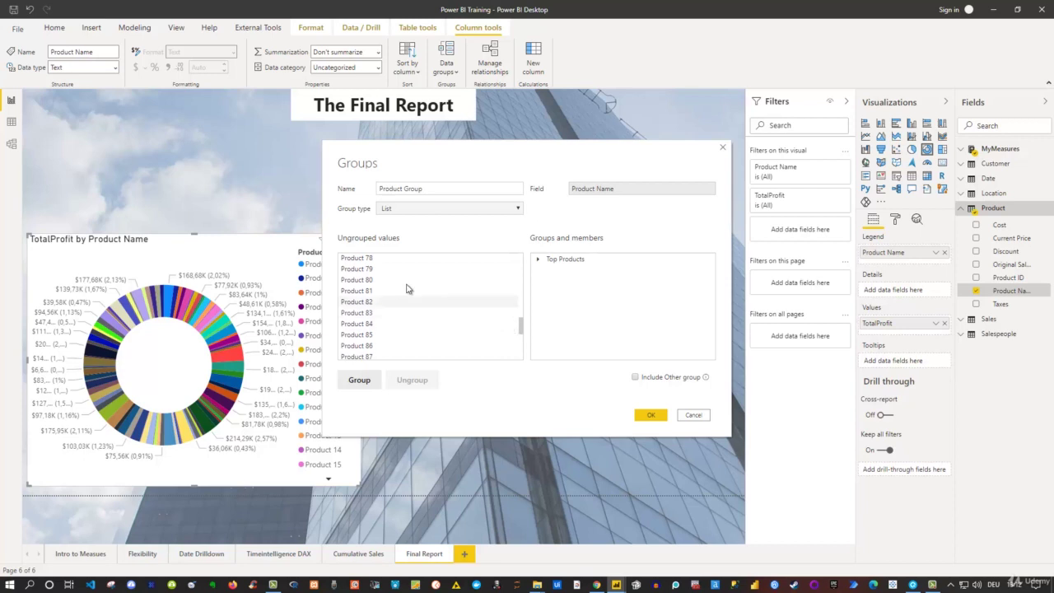
{"action": "left_click", "coordinate": [377, 280], "text": "shift"}
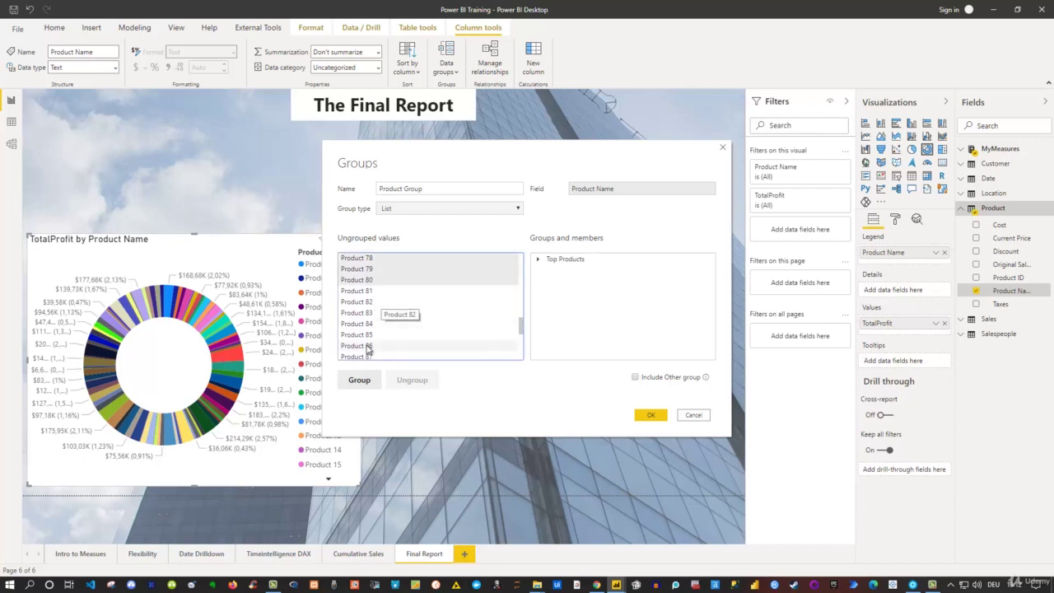
{"action": "scroll", "coordinate": [397, 293], "scroll_direction": "up", "scroll_amount": 5}
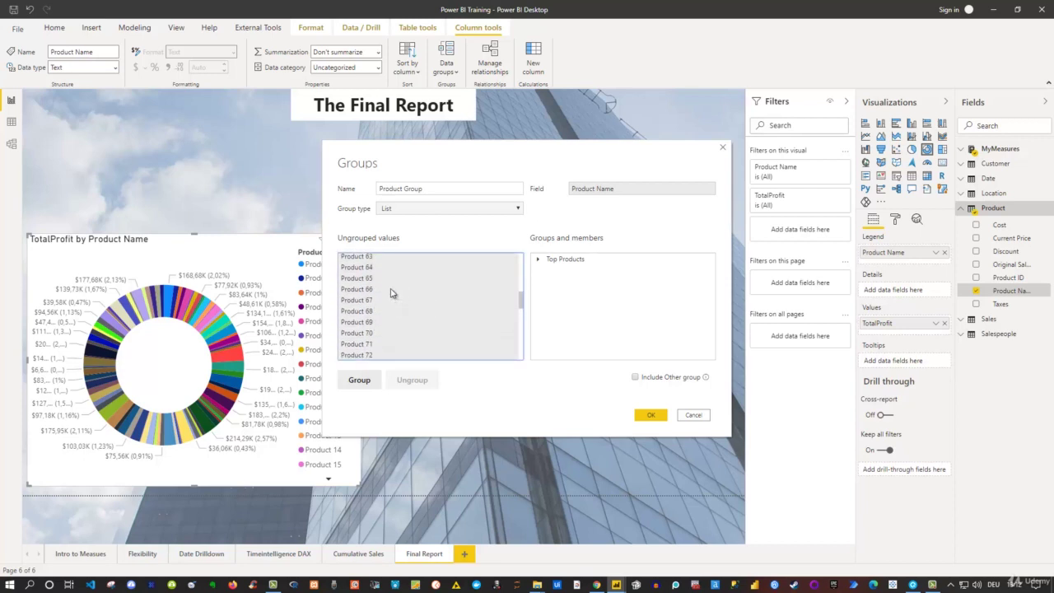
{"action": "scroll", "coordinate": [396, 284], "scroll_direction": "down", "scroll_amount": 3}
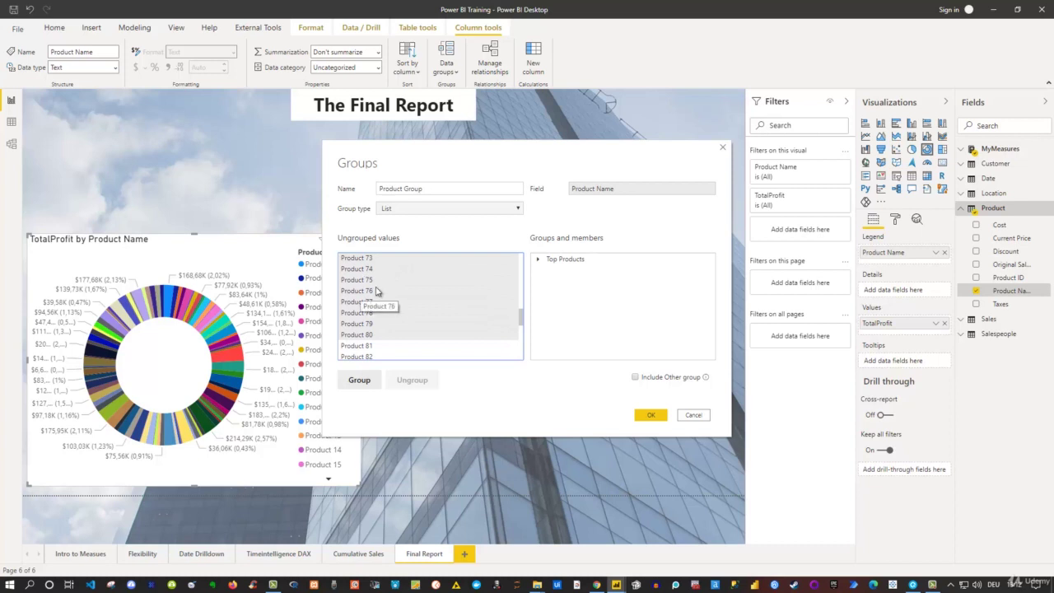
{"action": "left_click", "coordinate": [359, 381]}
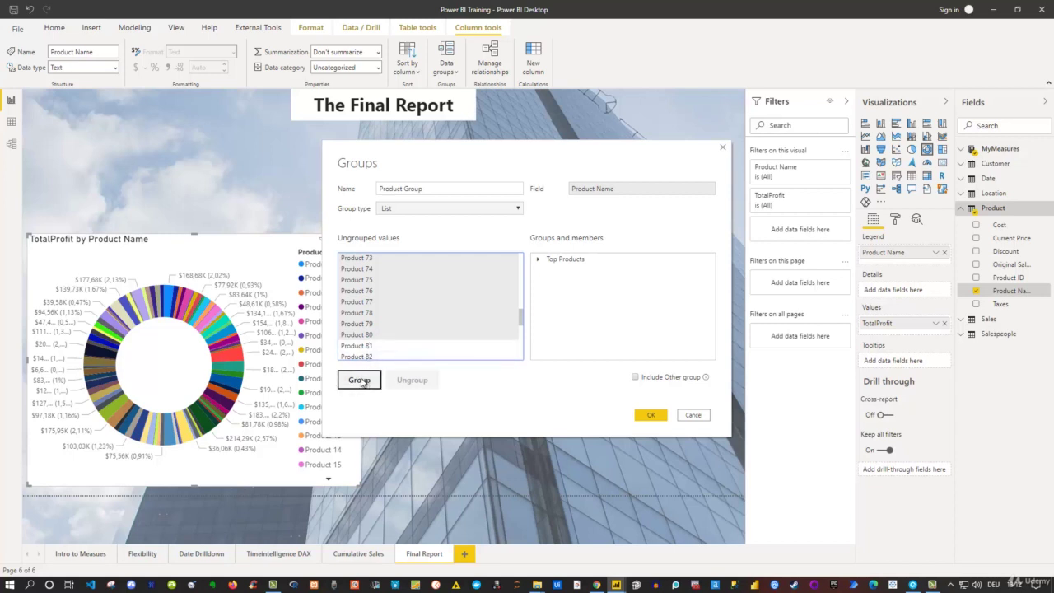
{"action": "left_click", "coordinate": [360, 381]}
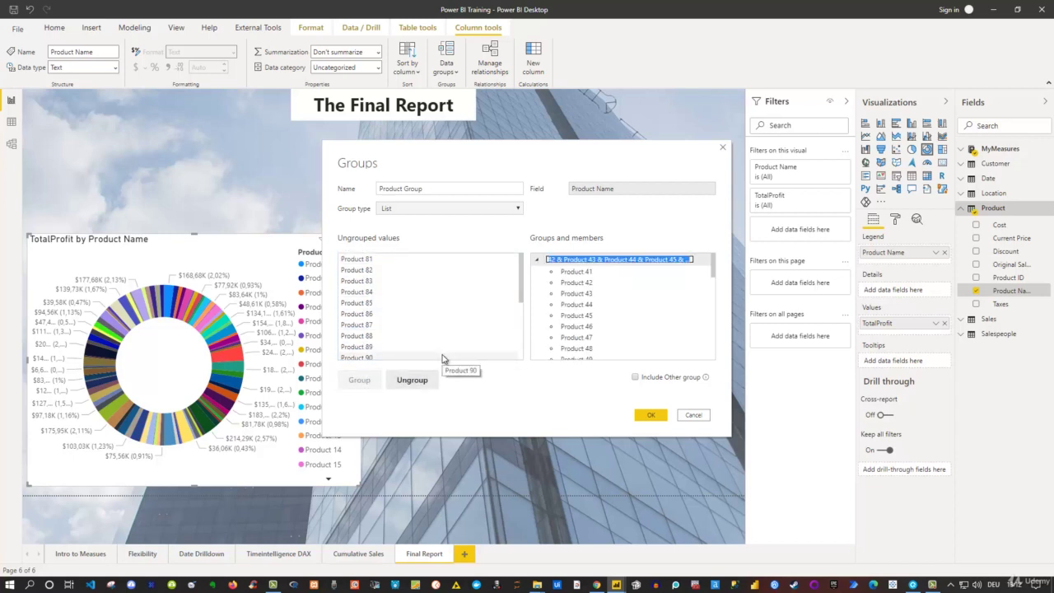
{"action": "type", "text": "Basic Products"}
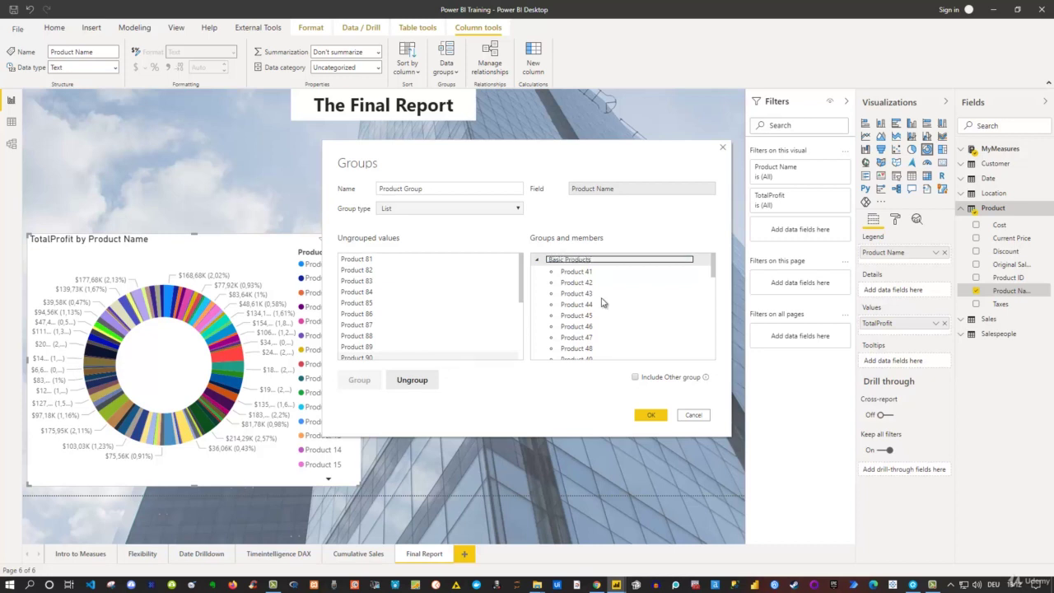
{"action": "key", "text": "Return"}
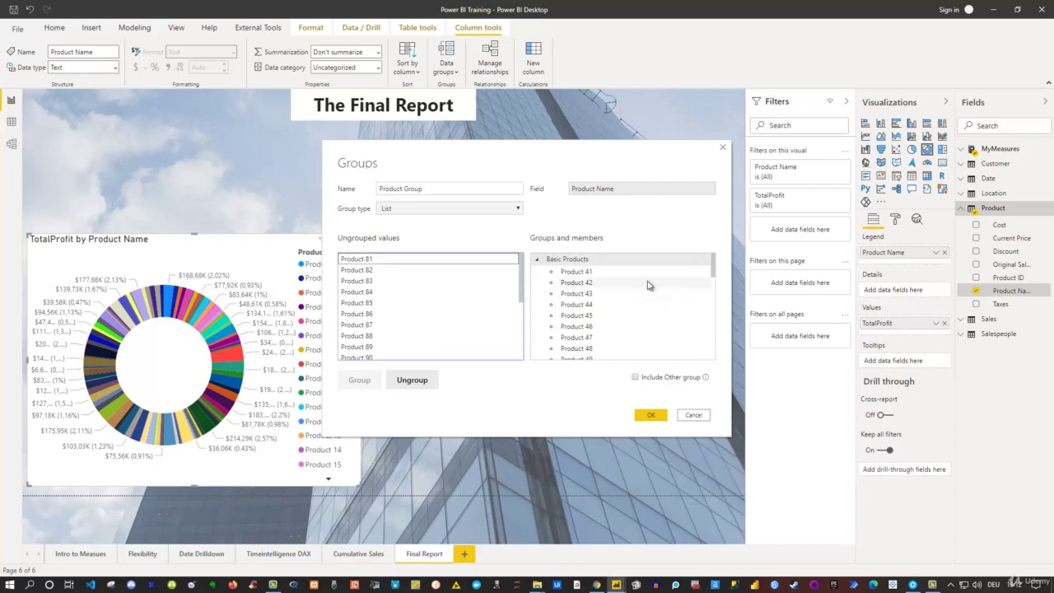
{"action": "left_click", "coordinate": [537, 259]}
Step: Group Product 81 to Product 101 under the name Other Products and confirm the Product Group definition
{"action": "left_click", "coordinate": [386, 260]}
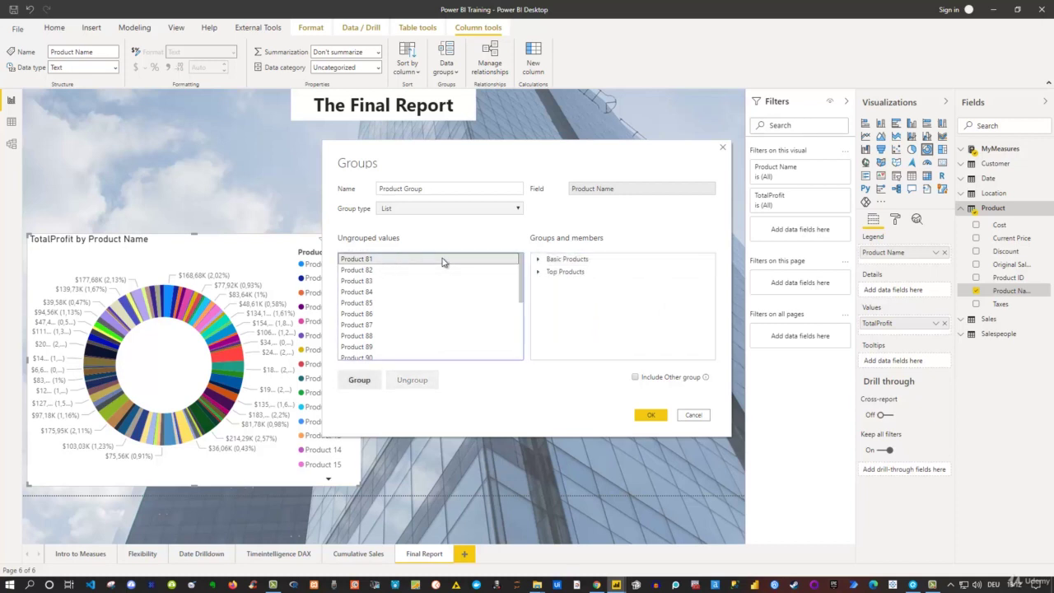
{"action": "left_click_drag", "start_coordinate": [522, 273], "coordinate": [522, 347]}
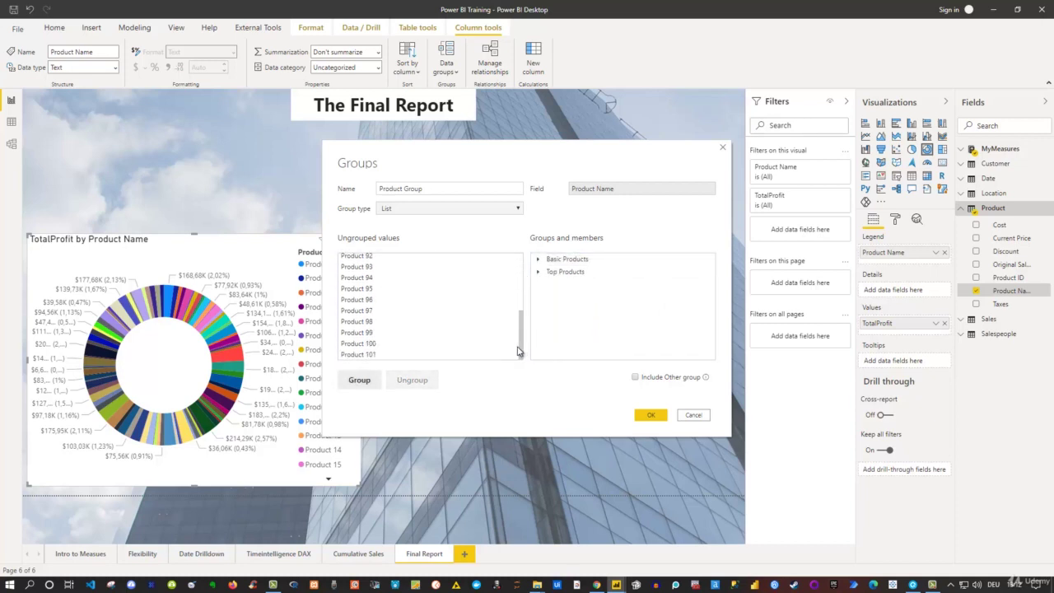
{"action": "left_click", "coordinate": [368, 355], "text": "shift"}
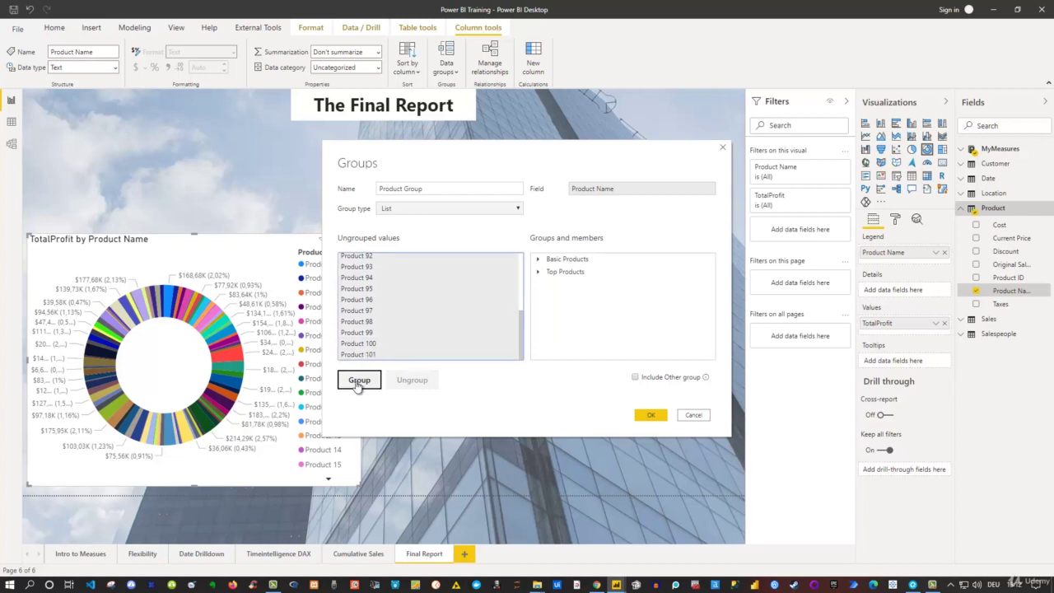
{"action": "left_click", "coordinate": [360, 379]}
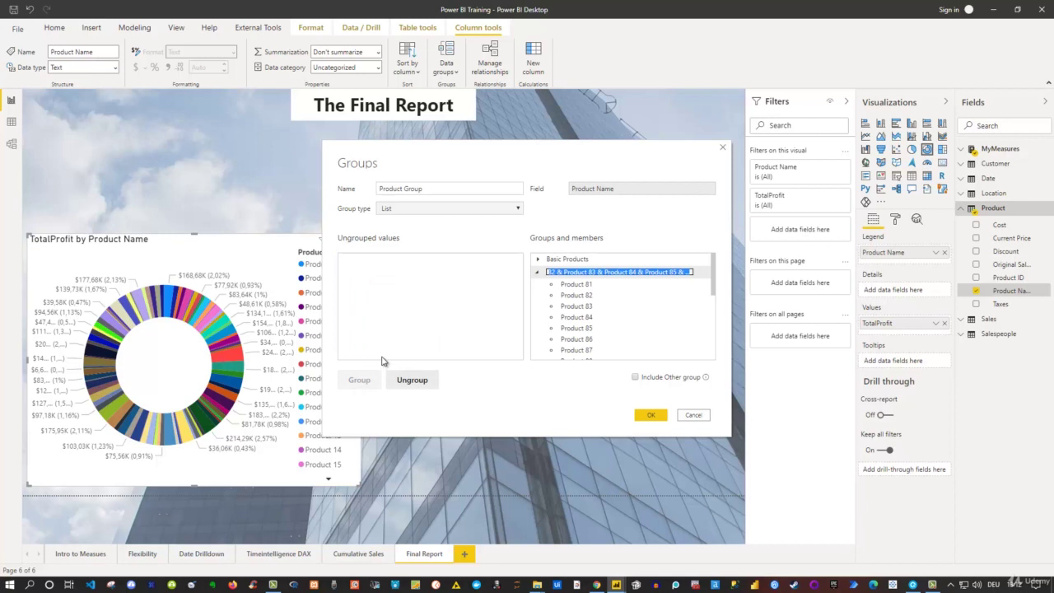
{"action": "type", "text": "Other Products"}
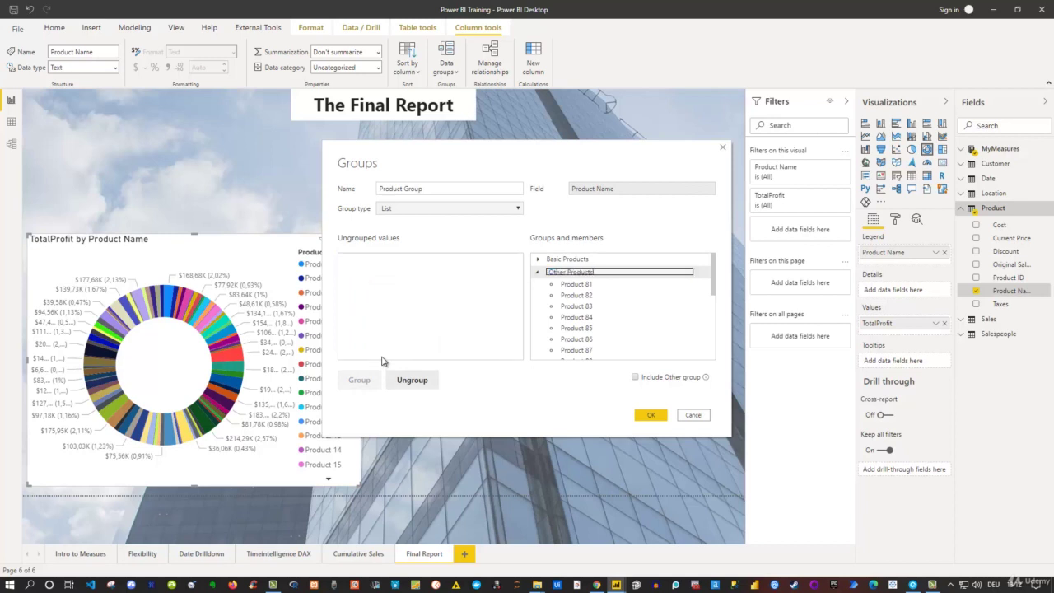
{"action": "left_click", "coordinate": [382, 360]}
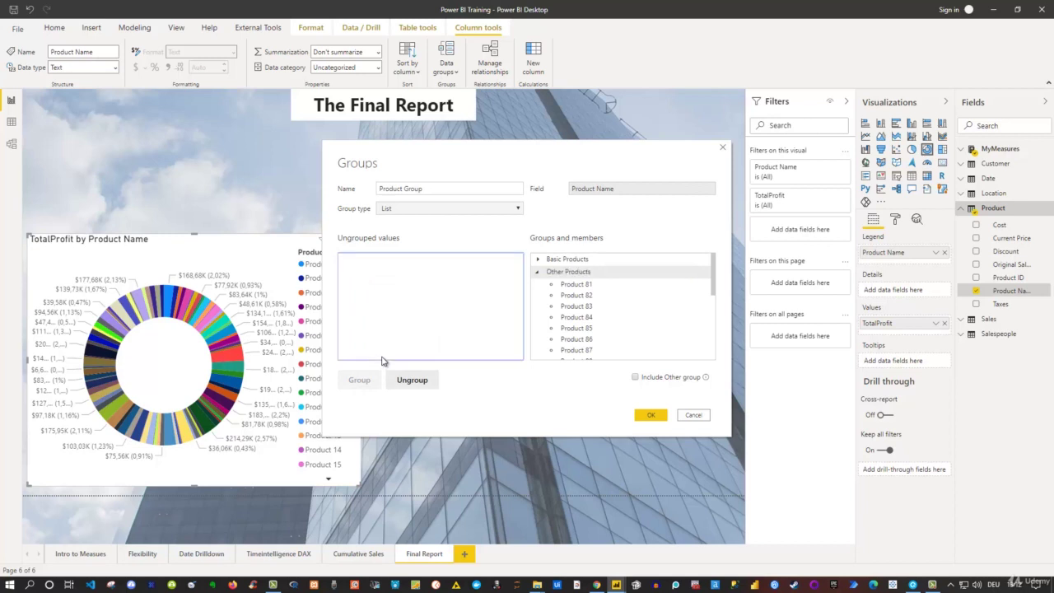
{"action": "left_click", "coordinate": [541, 274]}
{"action": "left_click", "coordinate": [538, 273]}
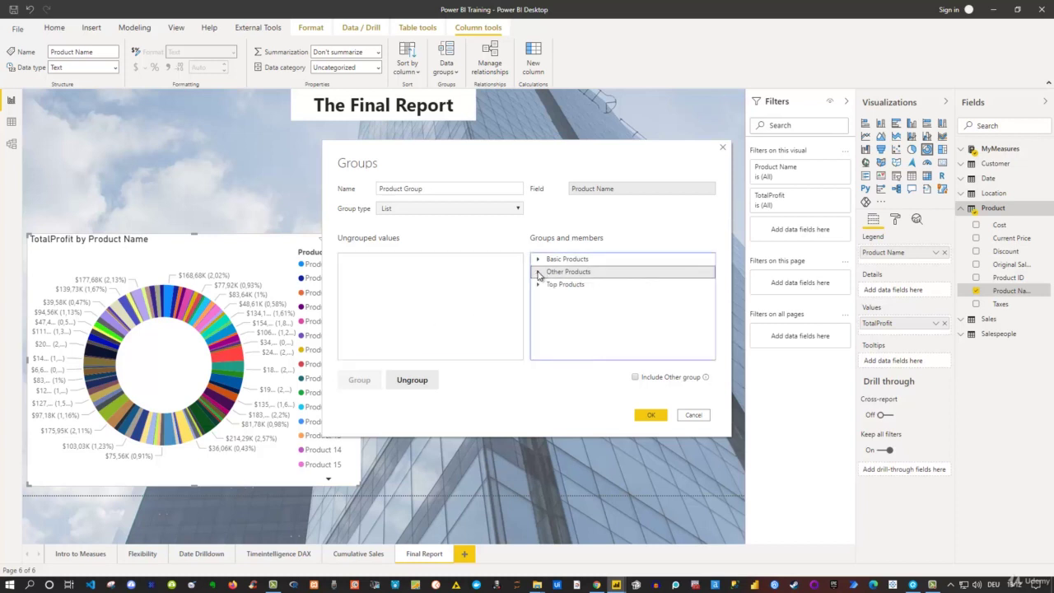
{"action": "left_click_drag", "start_coordinate": [560, 260], "coordinate": [568, 289]}
{"action": "left_click", "coordinate": [650, 417]}
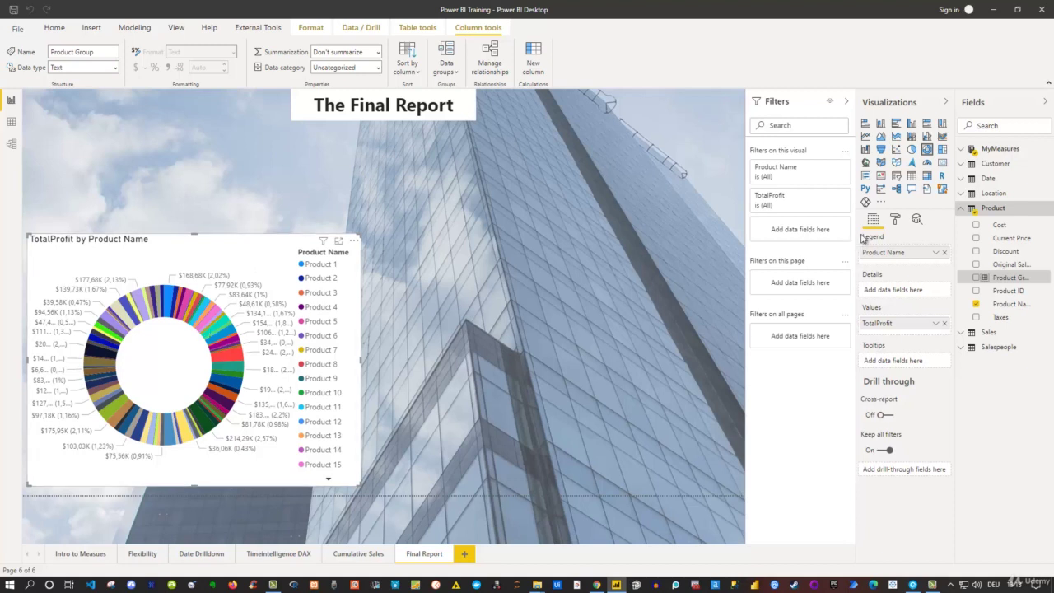
Step: Replace Product Name with Product Group in the donut chart's legend
{"action": "left_click", "coordinate": [945, 253]}
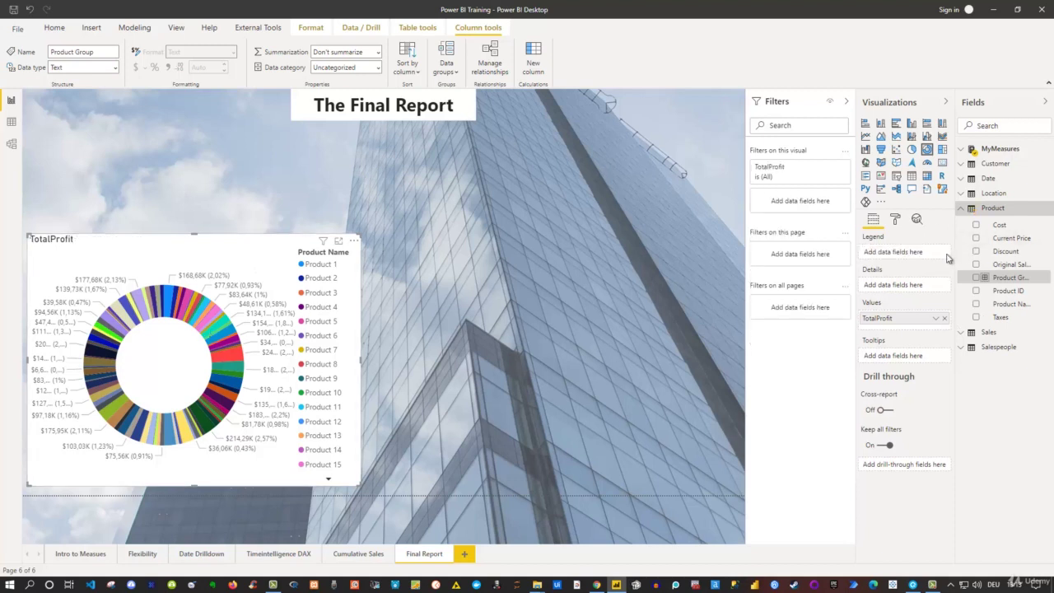
{"action": "left_click_drag", "start_coordinate": [1035, 284], "coordinate": [904, 257]}
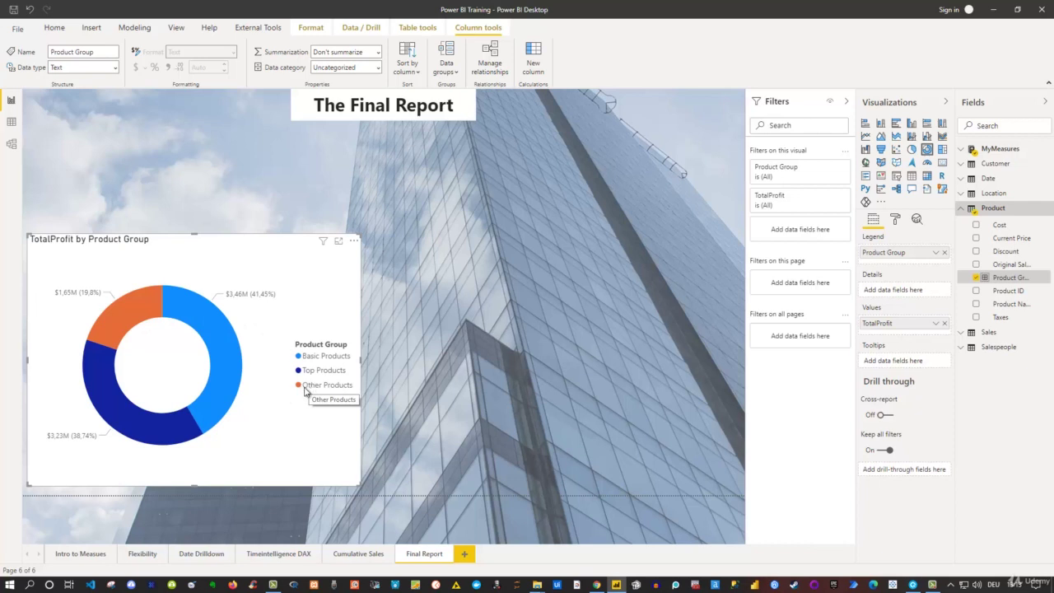
Step: Try Product Name as a second legend level below Product Group, expanding the donut chart one level and drilling back up
{"action": "left_click", "coordinate": [203, 554]}
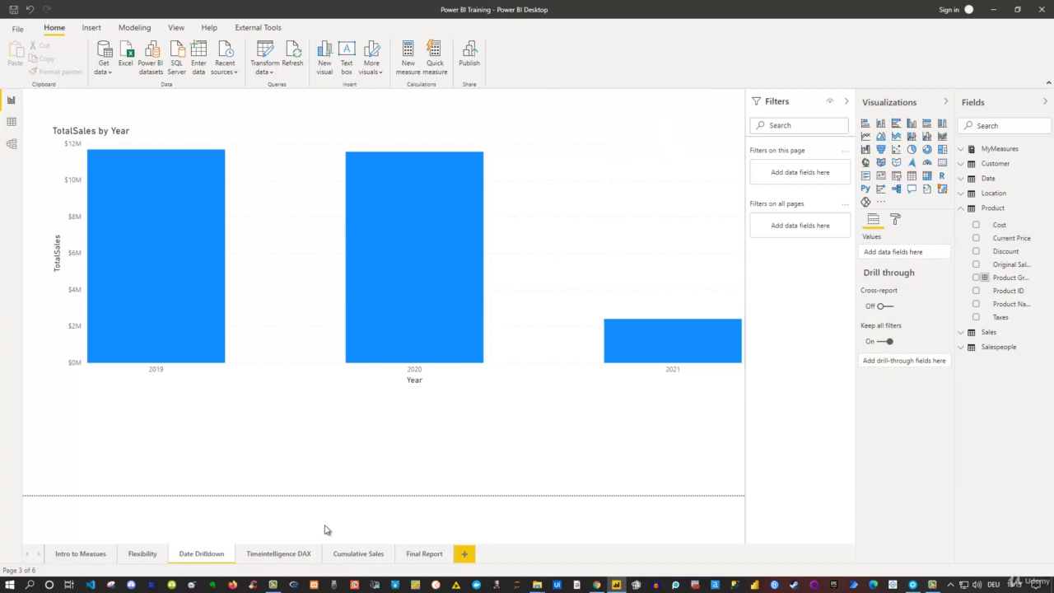
{"action": "left_click", "coordinate": [425, 555]}
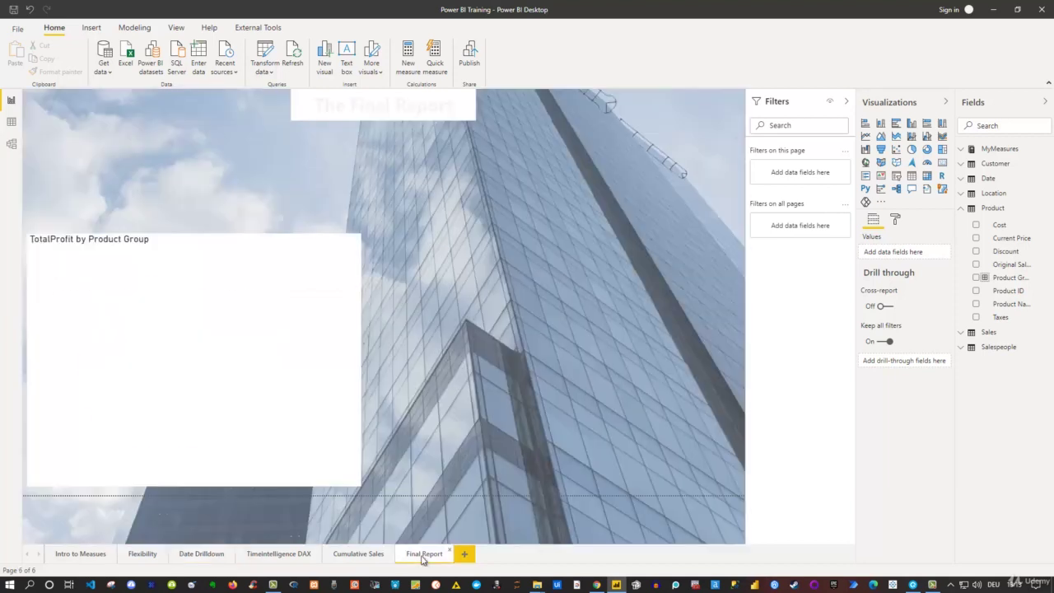
{"action": "left_click", "coordinate": [205, 258]}
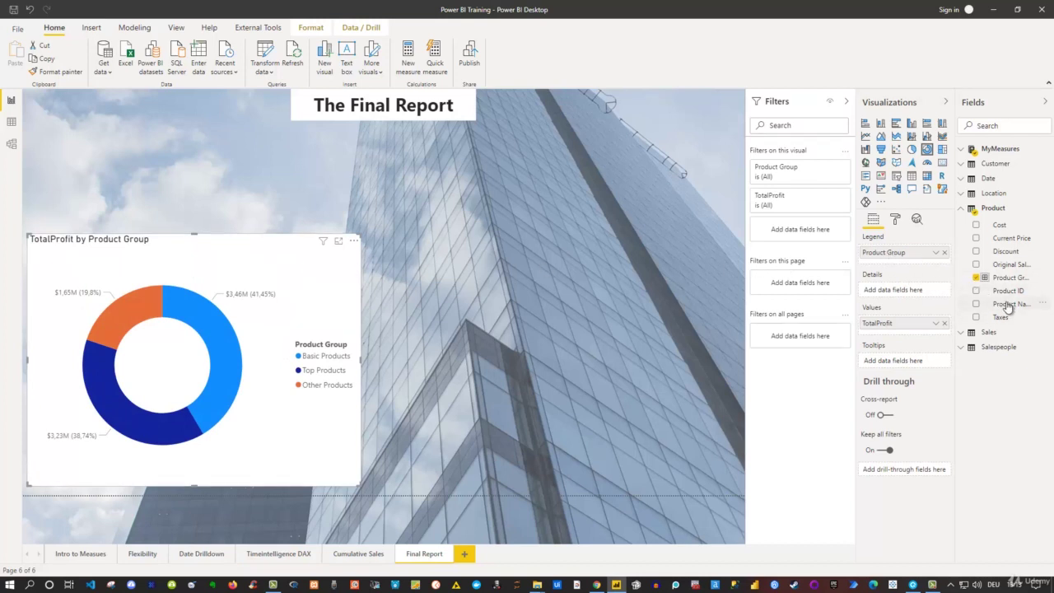
{"action": "left_click_drag", "start_coordinate": [1005, 299], "coordinate": [929, 265]}
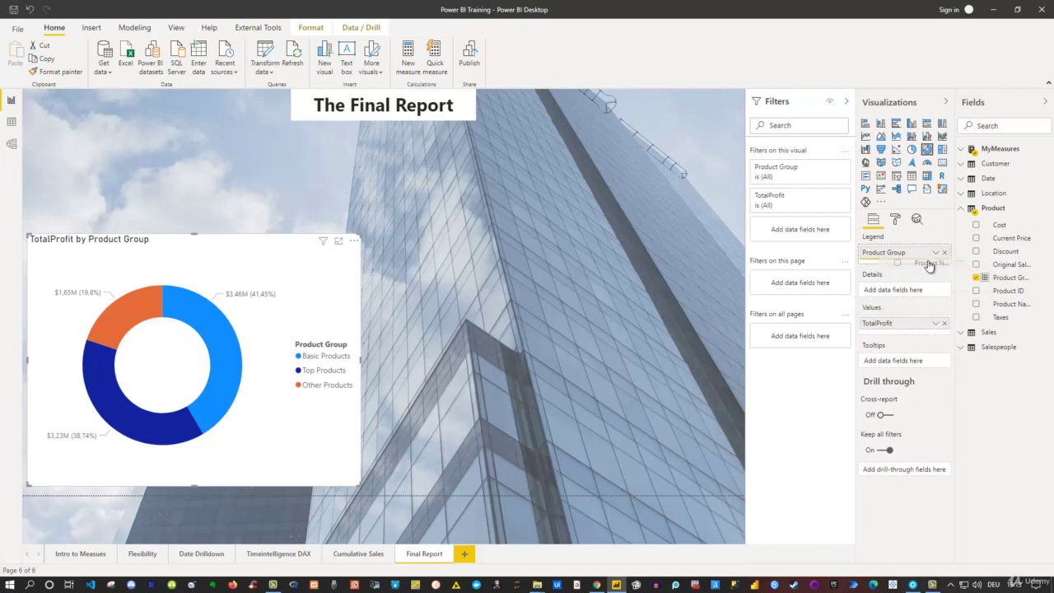
{"action": "left_click_drag", "start_coordinate": [928, 264], "coordinate": [929, 265]}
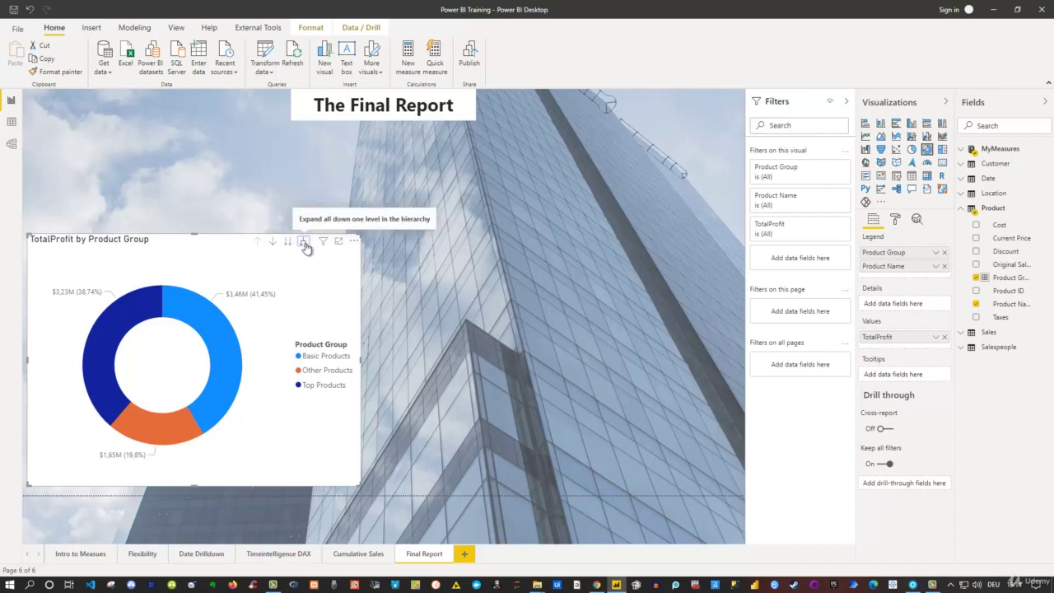
{"action": "left_click", "coordinate": [304, 243]}
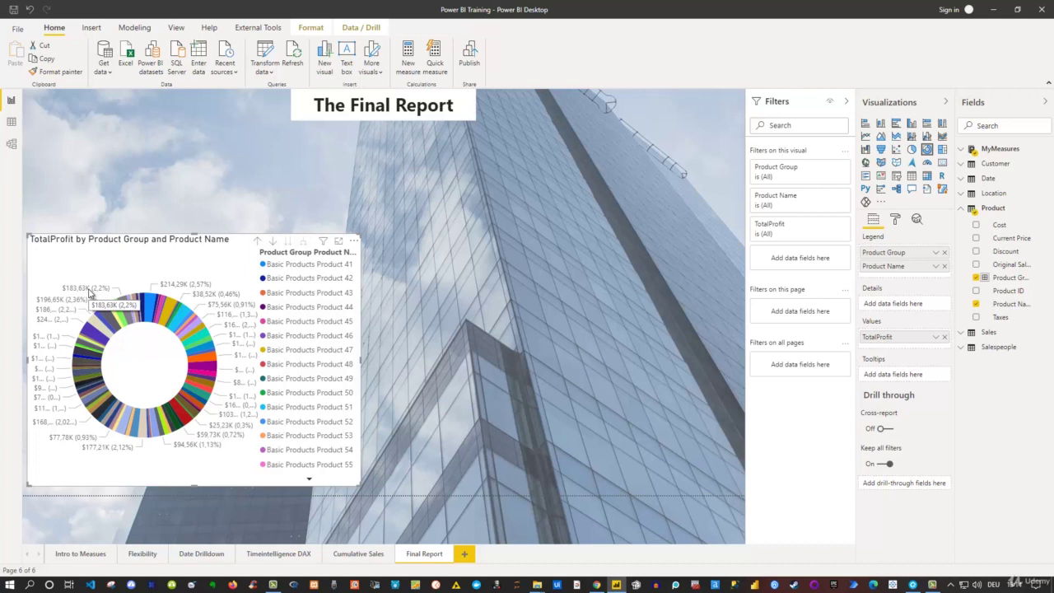
{"action": "left_click", "coordinate": [258, 243]}
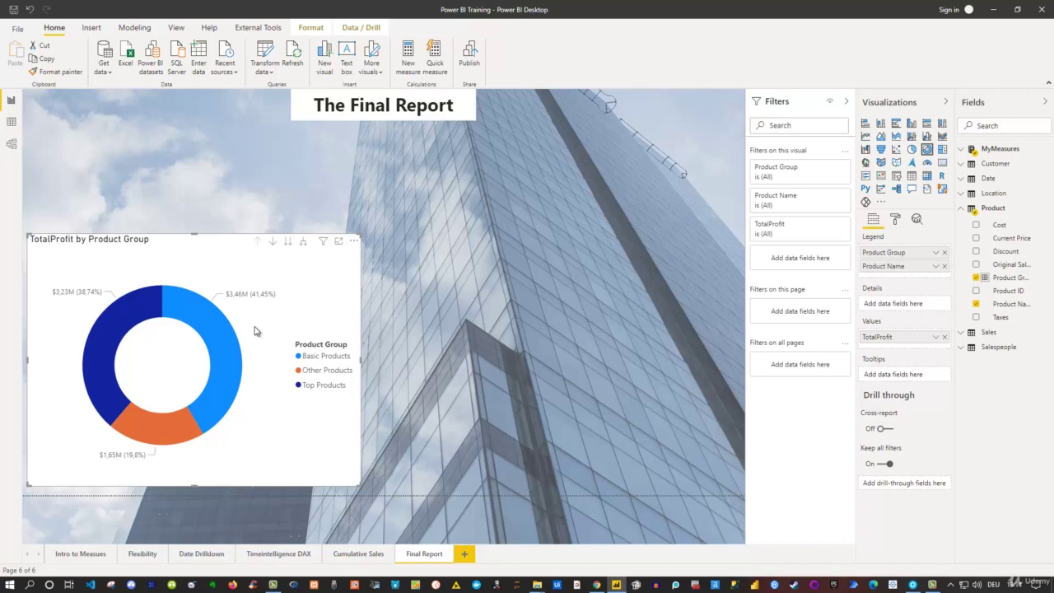
Step: Remove Product Name from the donut chart's legend, keeping only Product Group
{"action": "mouse_move", "coordinate": [218, 396]}
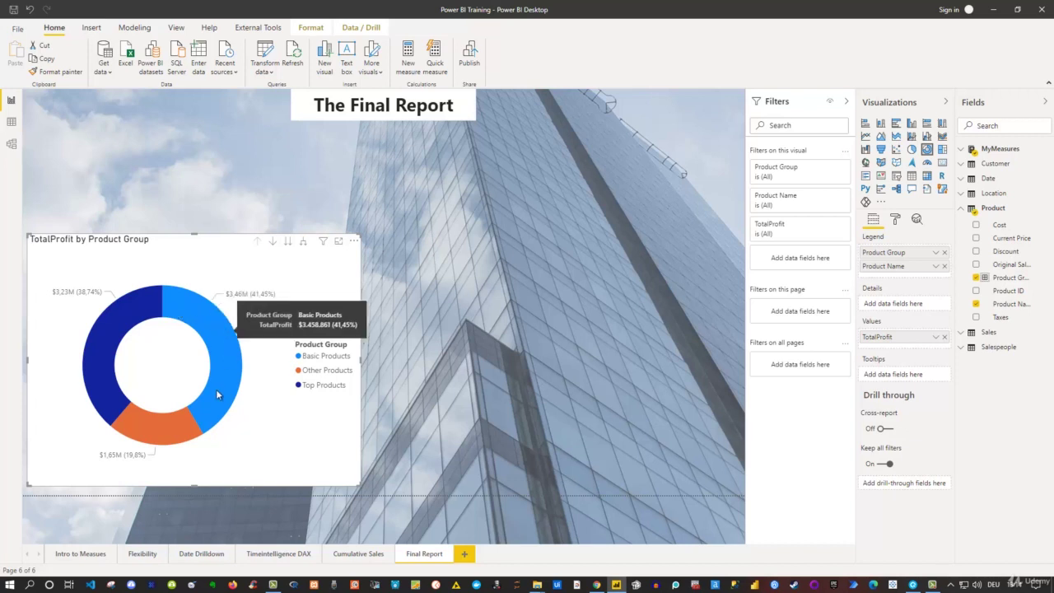
{"action": "mouse_move", "coordinate": [108, 363]}
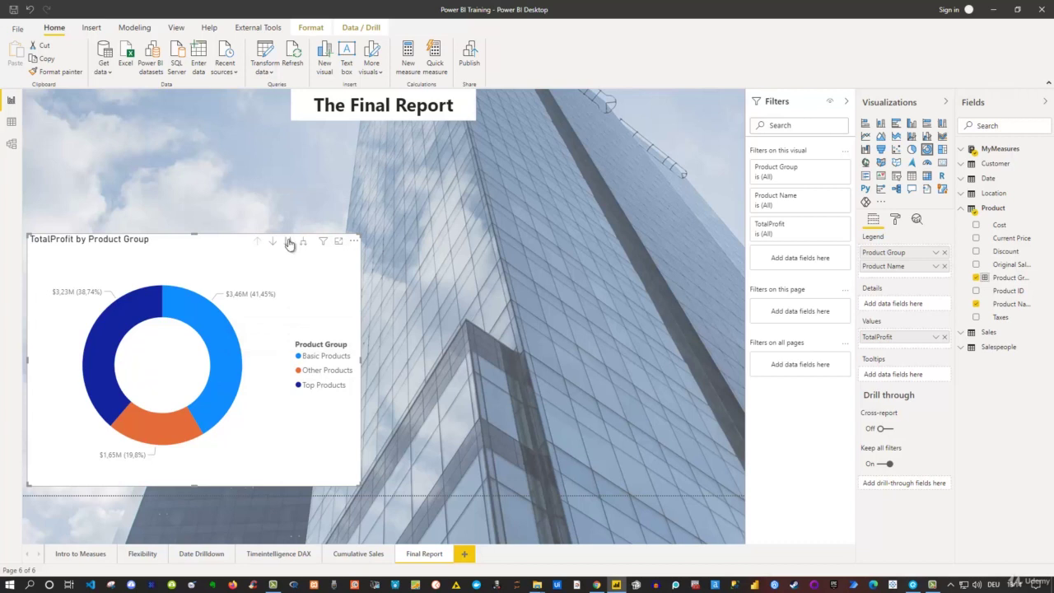
{"action": "mouse_move", "coordinate": [170, 302]}
{"action": "mouse_move", "coordinate": [238, 347]}
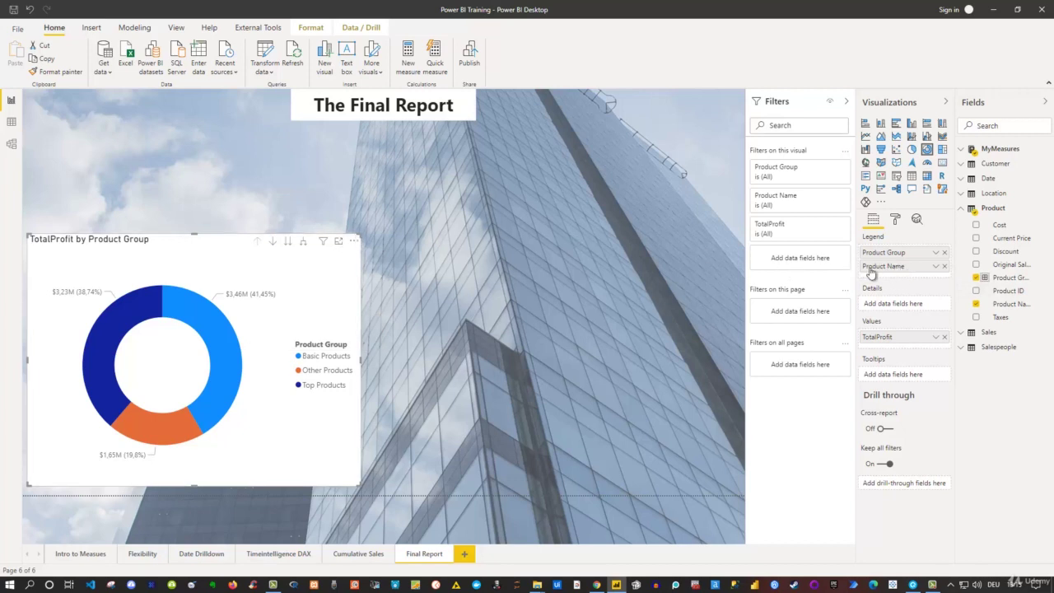
{"action": "left_click", "coordinate": [945, 267]}
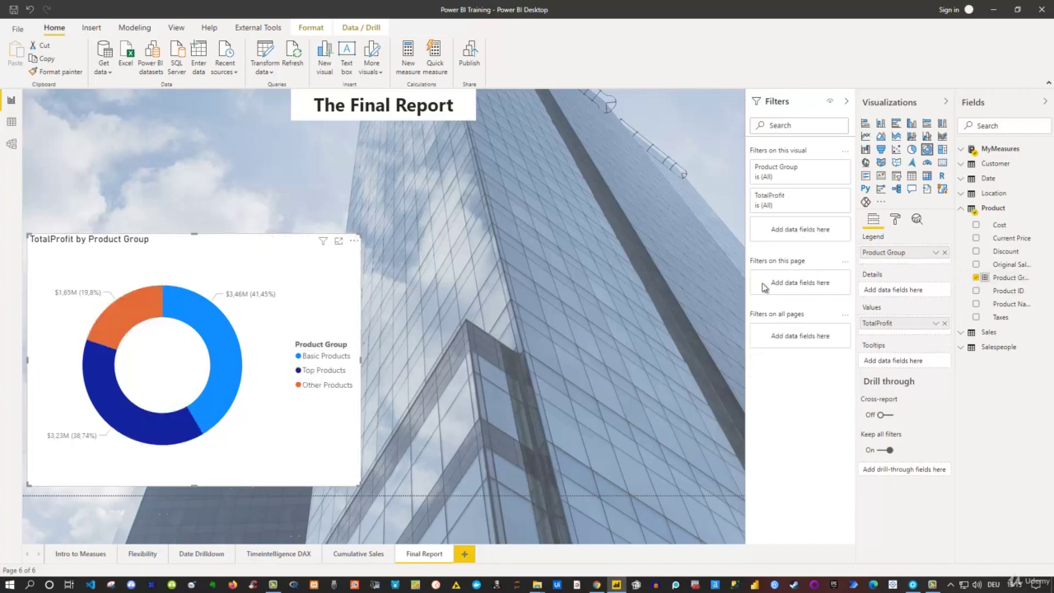
Step: Shrink the donut chart slightly in width and height, keeping its lower left corner in place
{"action": "left_click_drag", "start_coordinate": [356, 239], "coordinate": [329, 274]}
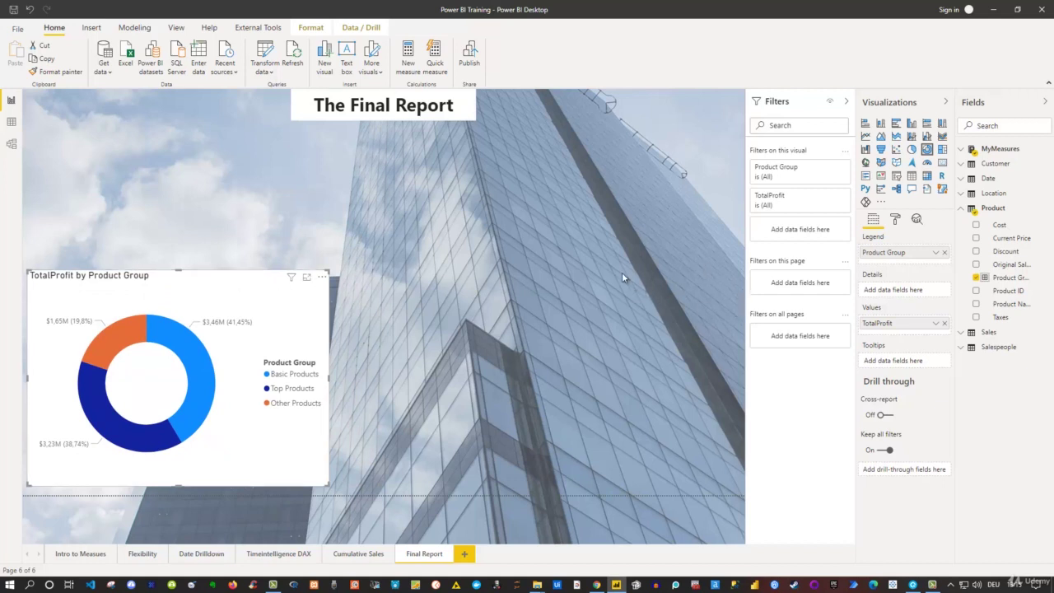
{"action": "left_click", "coordinate": [545, 258]}
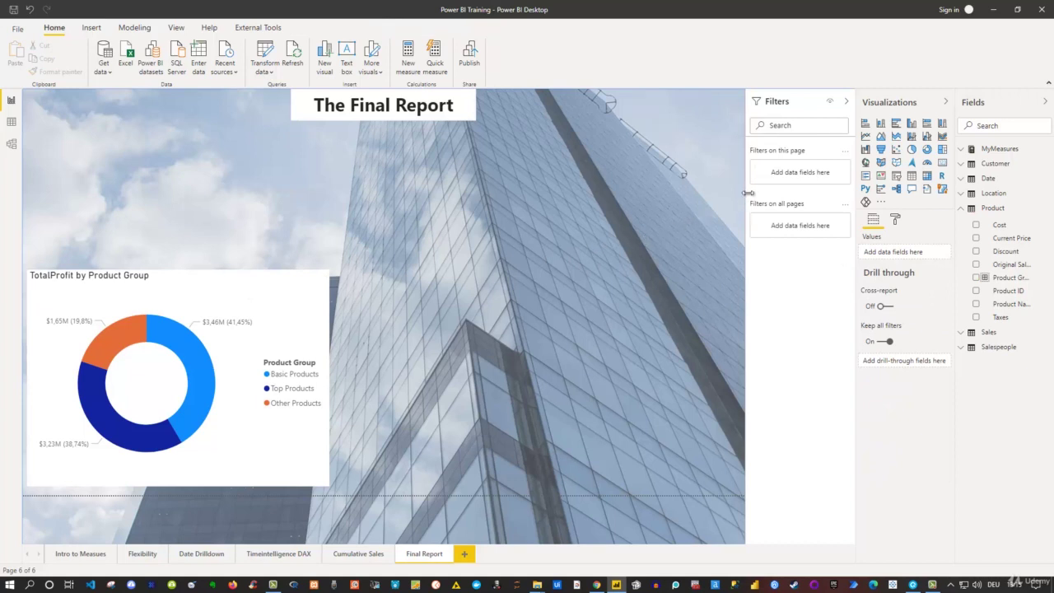
Step: Add a line and clustered column chart with Date as shared axis and the TotalSales measure as column values
{"action": "left_click", "coordinate": [928, 137]}
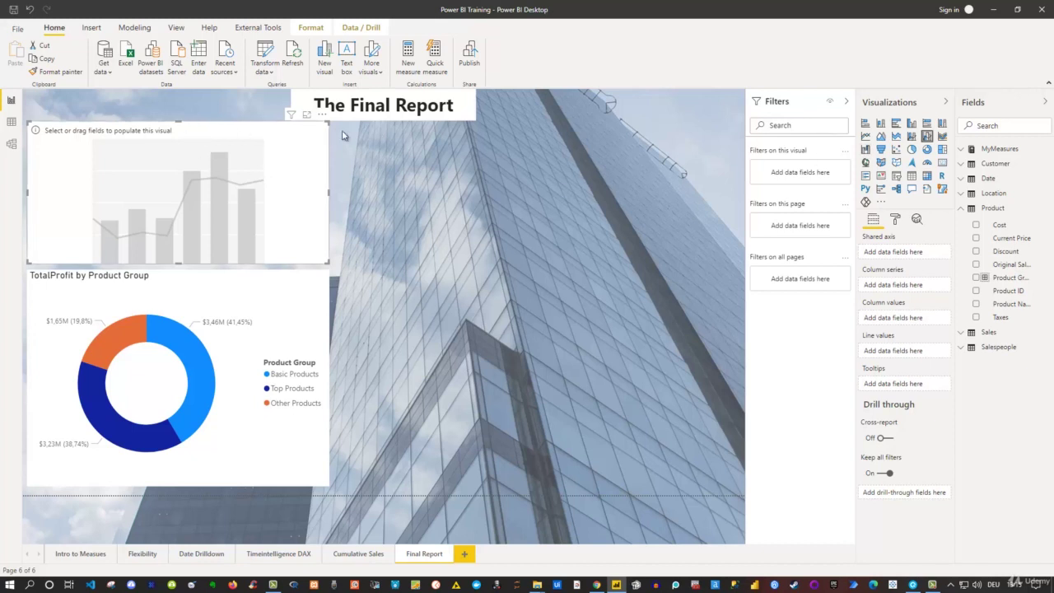
{"action": "left_click_drag", "start_coordinate": [344, 135], "coordinate": [523, 231]}
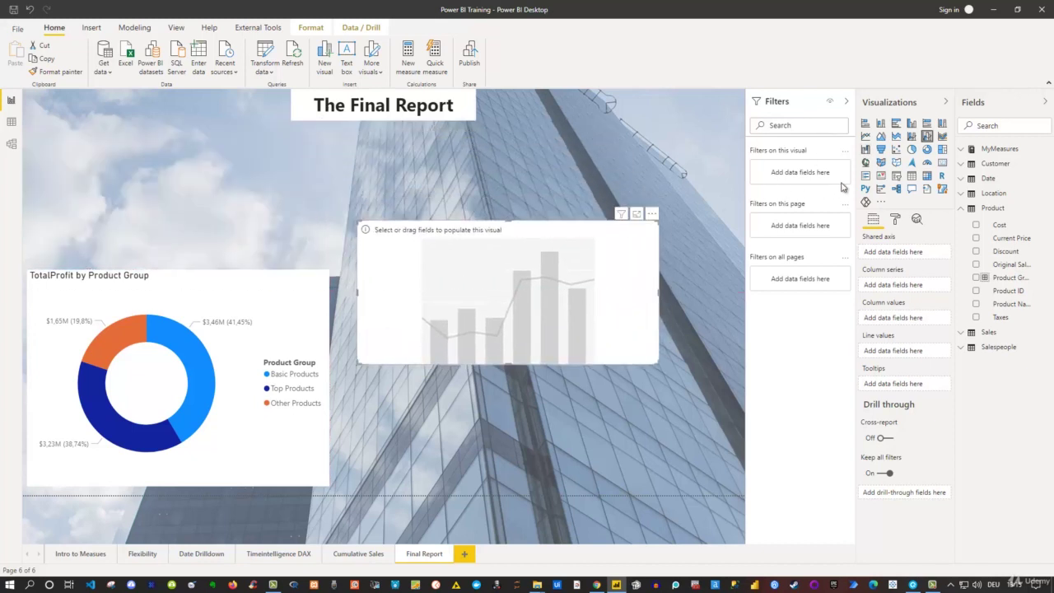
{"action": "left_click", "coordinate": [961, 179]}
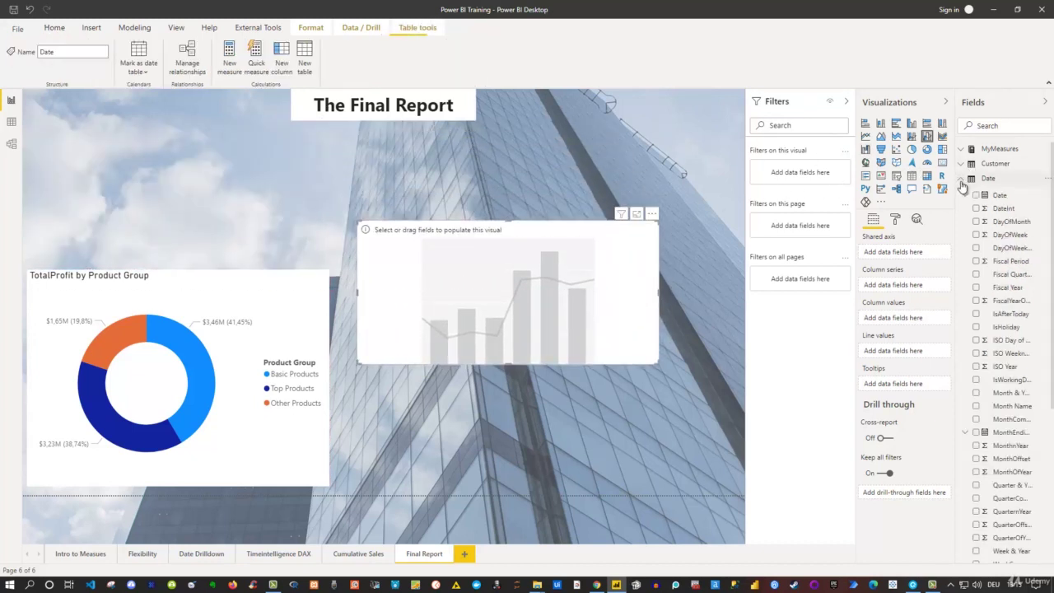
{"action": "left_click", "coordinate": [977, 196]}
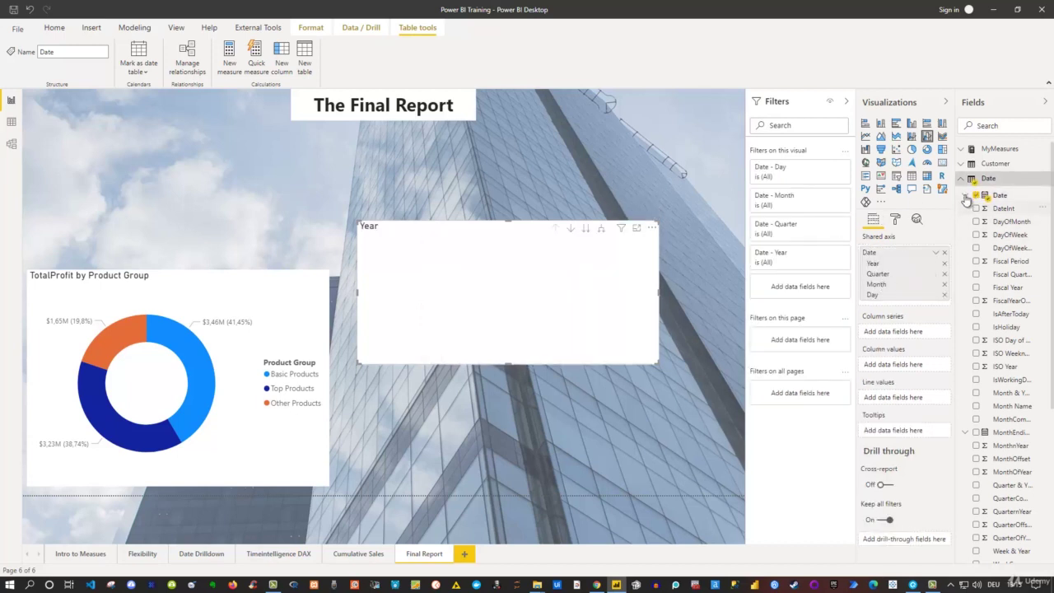
{"action": "left_click", "coordinate": [964, 151]}
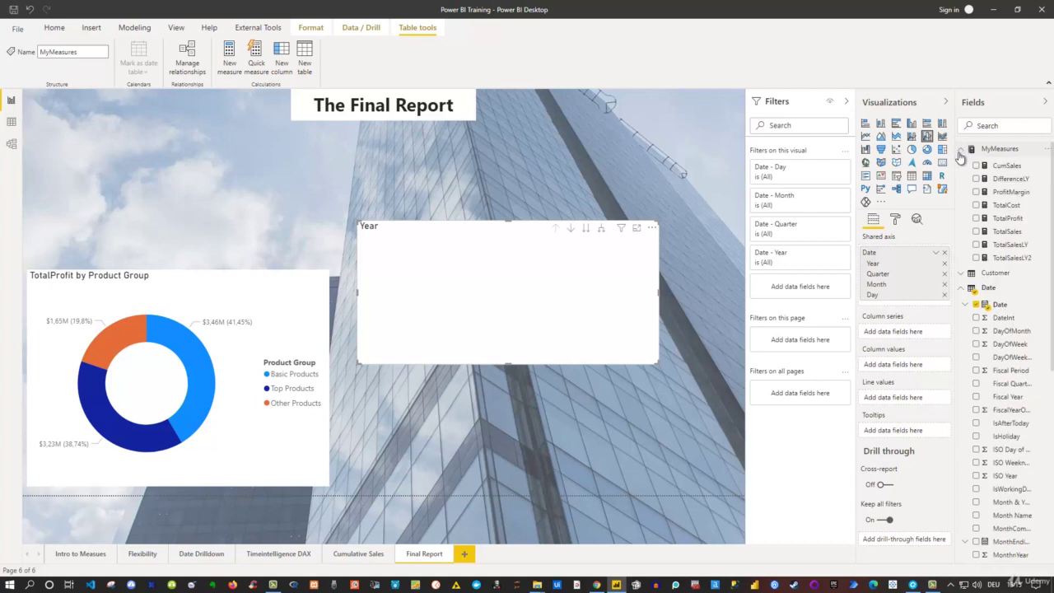
{"action": "left_click", "coordinate": [976, 233]}
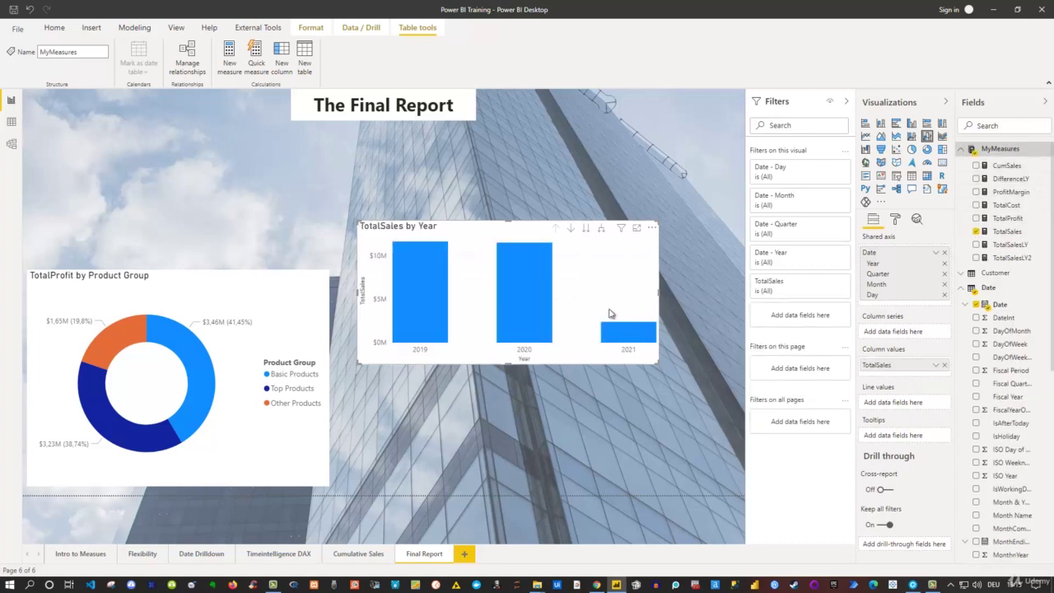
Step: Expand the TotalSales chart's date hierarchy to show years and quarters
{"action": "left_click", "coordinate": [602, 229]}
{"action": "left_click", "coordinate": [602, 229]}
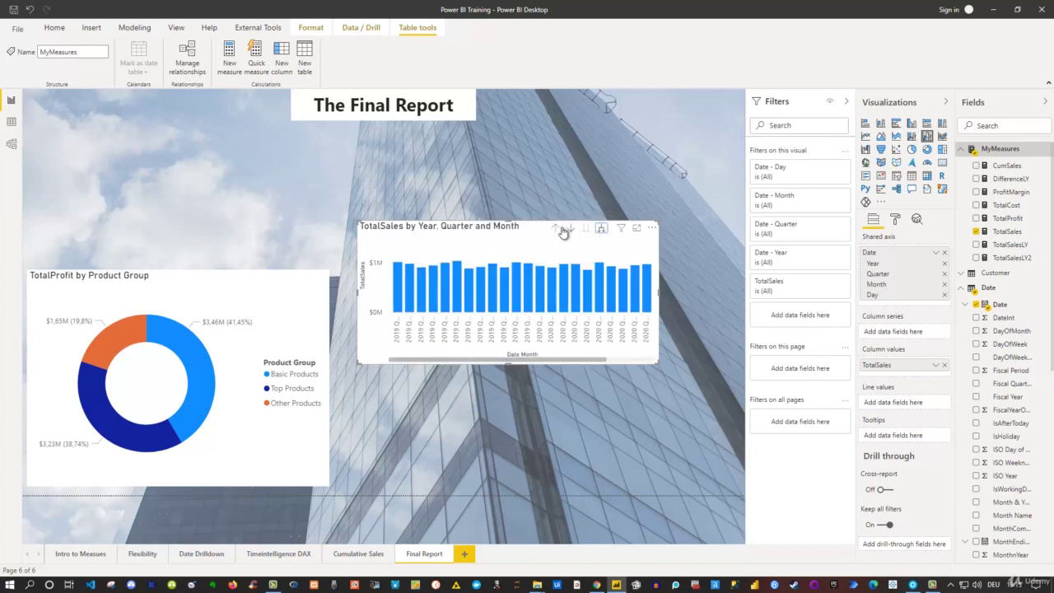
{"action": "left_click", "coordinate": [556, 228]}
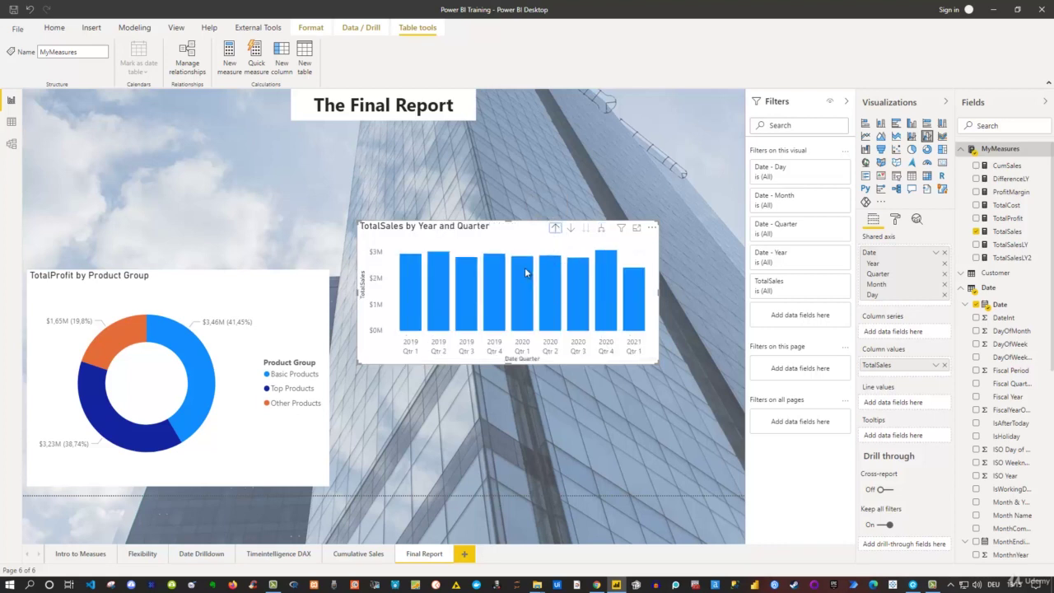
Step: Place the TotalSales chart beside the donut chart, enlarged to the same height, and turn on its data labels
{"action": "left_click_drag", "start_coordinate": [512, 236], "coordinate": [499, 354]}
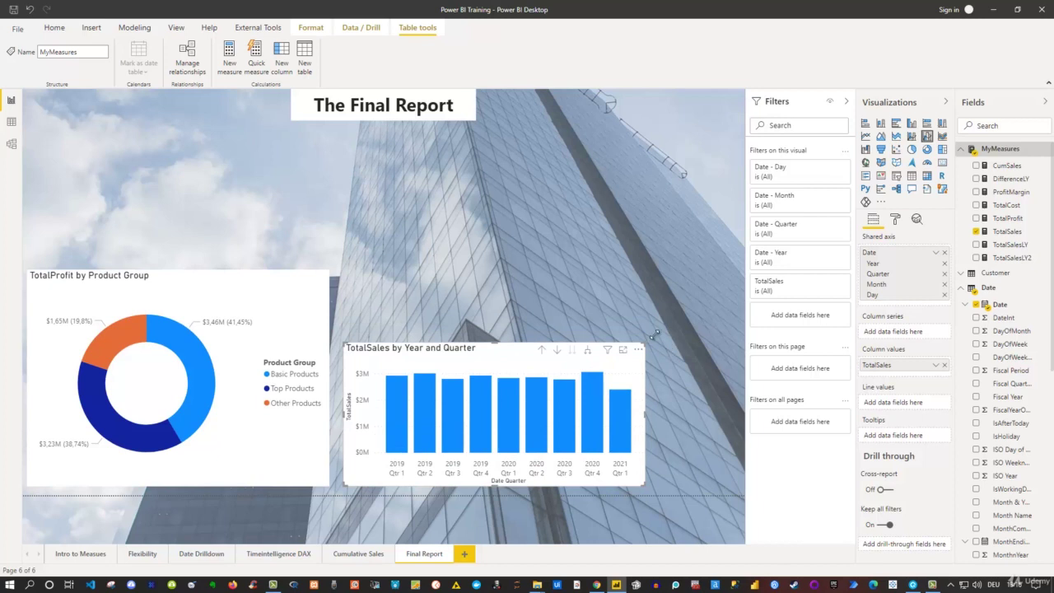
{"action": "left_click_drag", "start_coordinate": [648, 334], "coordinate": [711, 277]}
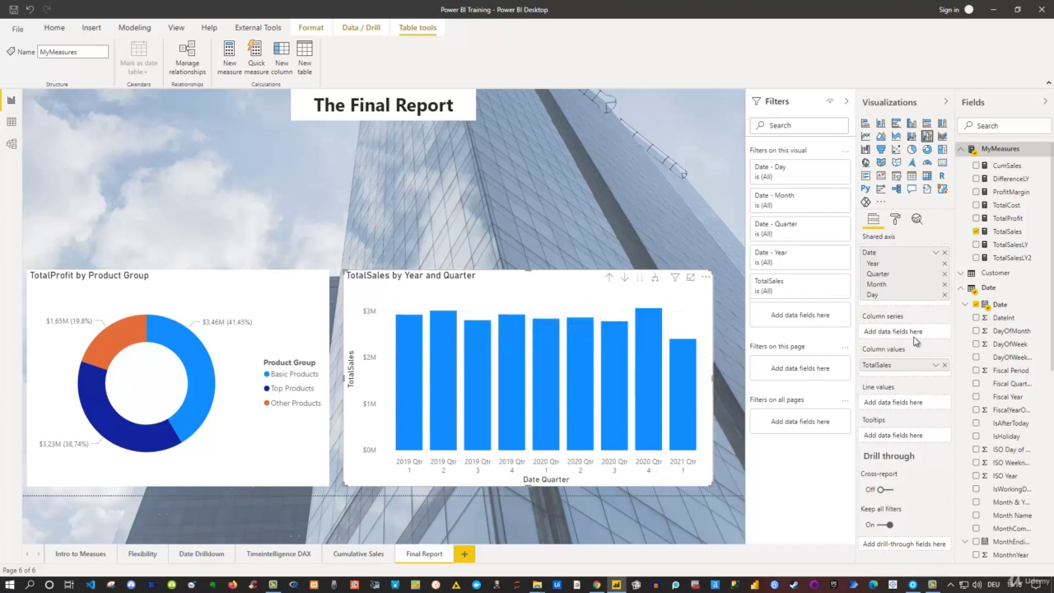
{"action": "left_click", "coordinate": [897, 222]}
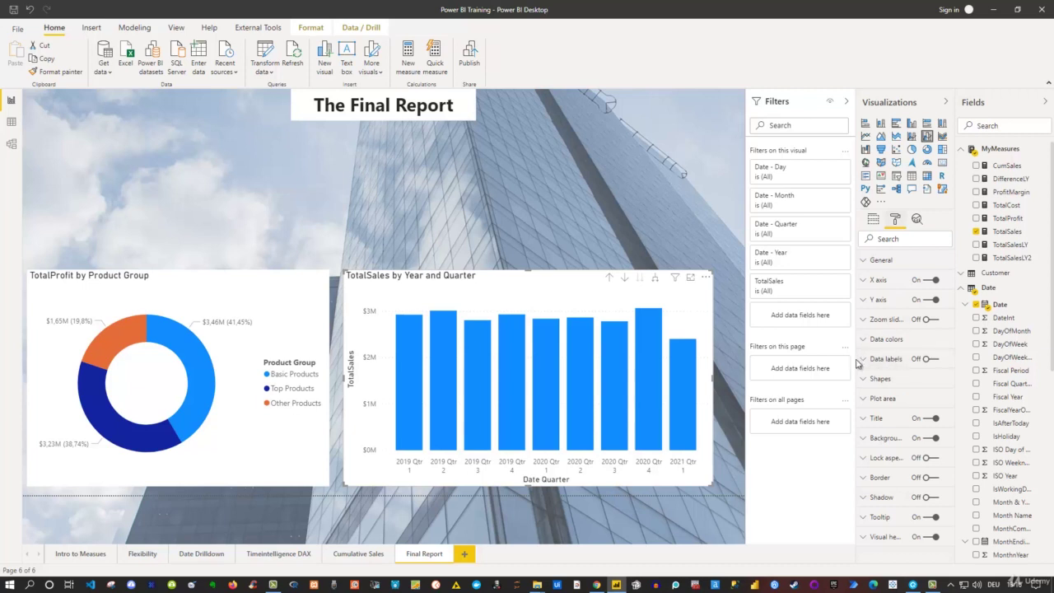
{"action": "left_click", "coordinate": [929, 360]}
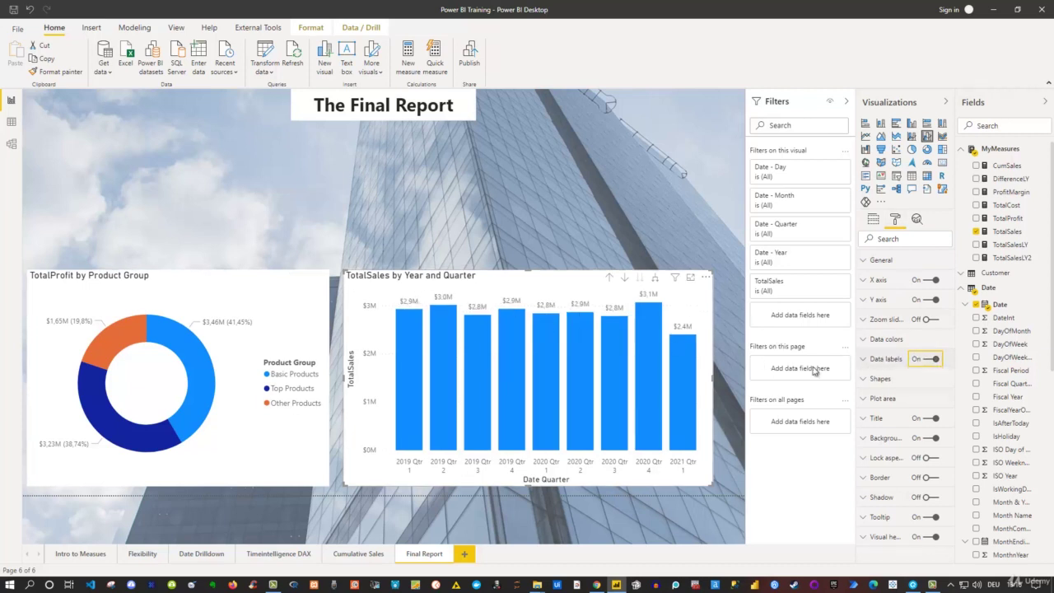
Step: Set the data label position of the TotalSales column chart to Inside end
{"action": "left_click", "coordinate": [864, 360]}
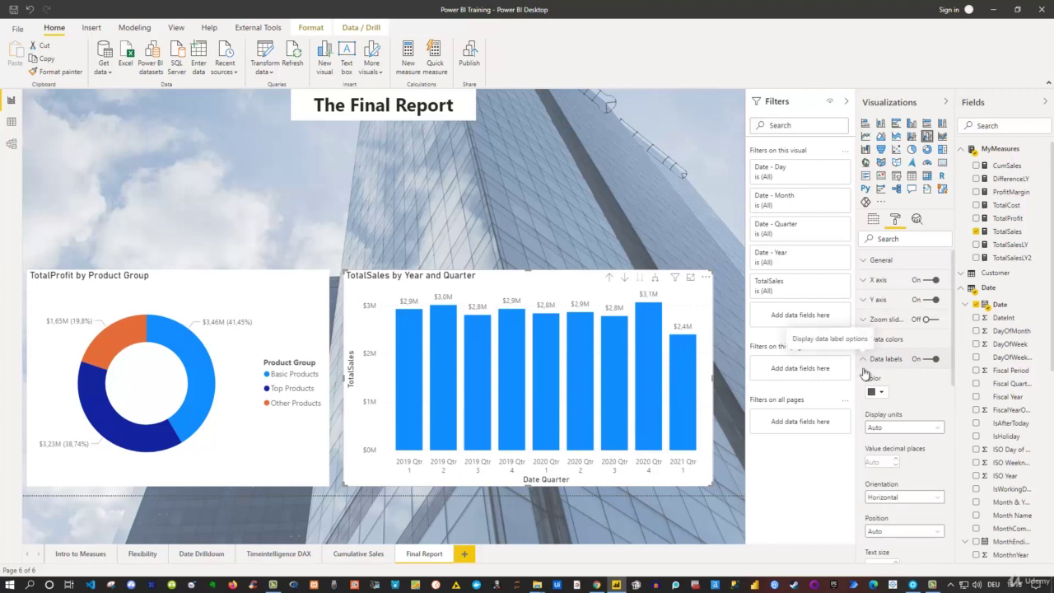
{"action": "scroll", "coordinate": [899, 448], "scroll_direction": "down", "scroll_amount": 2}
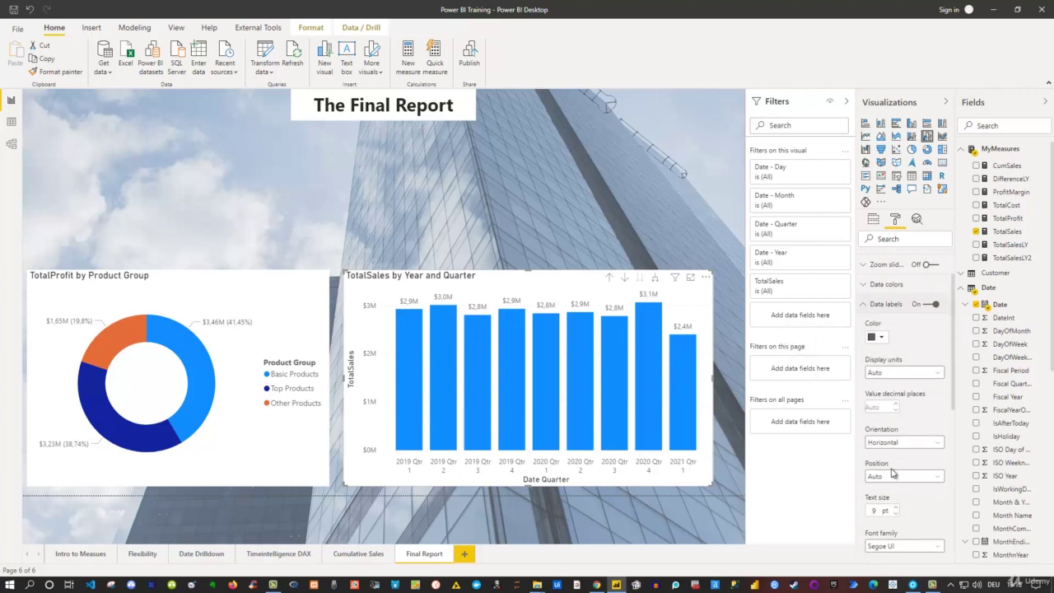
{"action": "left_click", "coordinate": [894, 474]}
{"action": "left_click", "coordinate": [889, 502]}
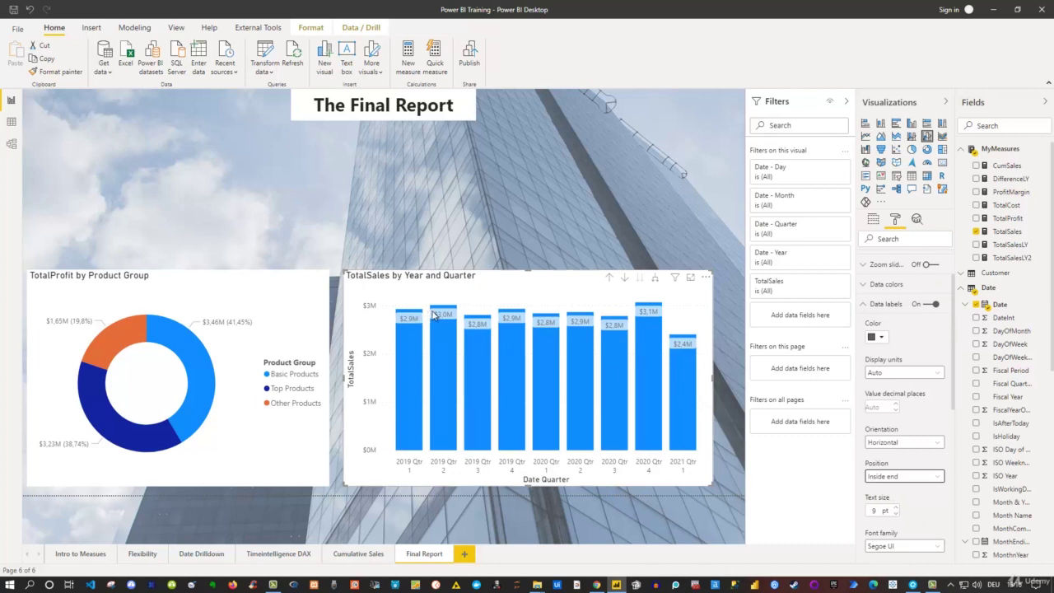
{"action": "mouse_move", "coordinate": [433, 316]}
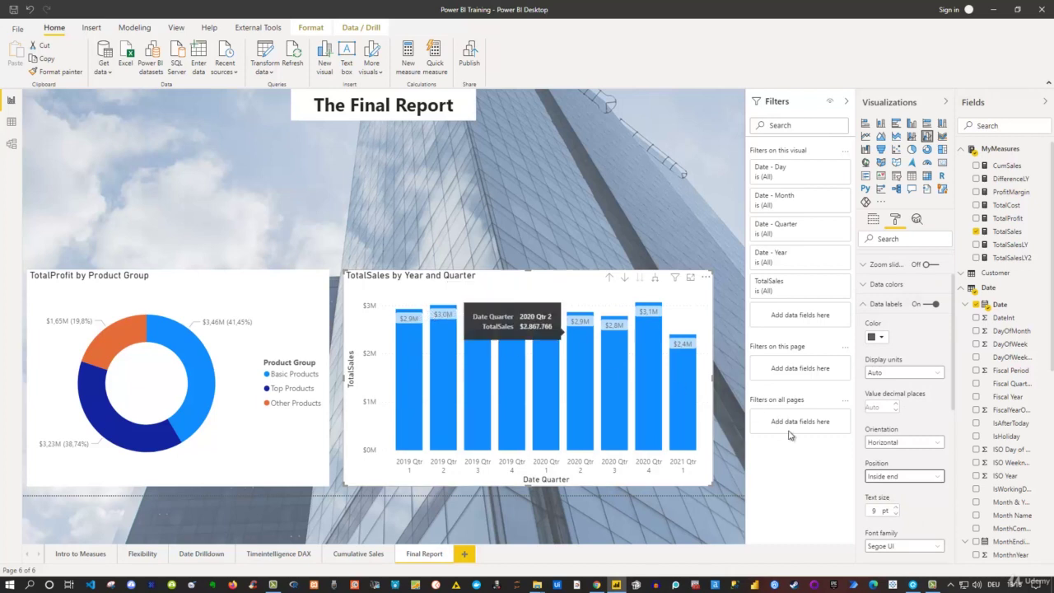
{"action": "left_click", "coordinate": [891, 478]}
{"action": "left_click", "coordinate": [889, 483]}
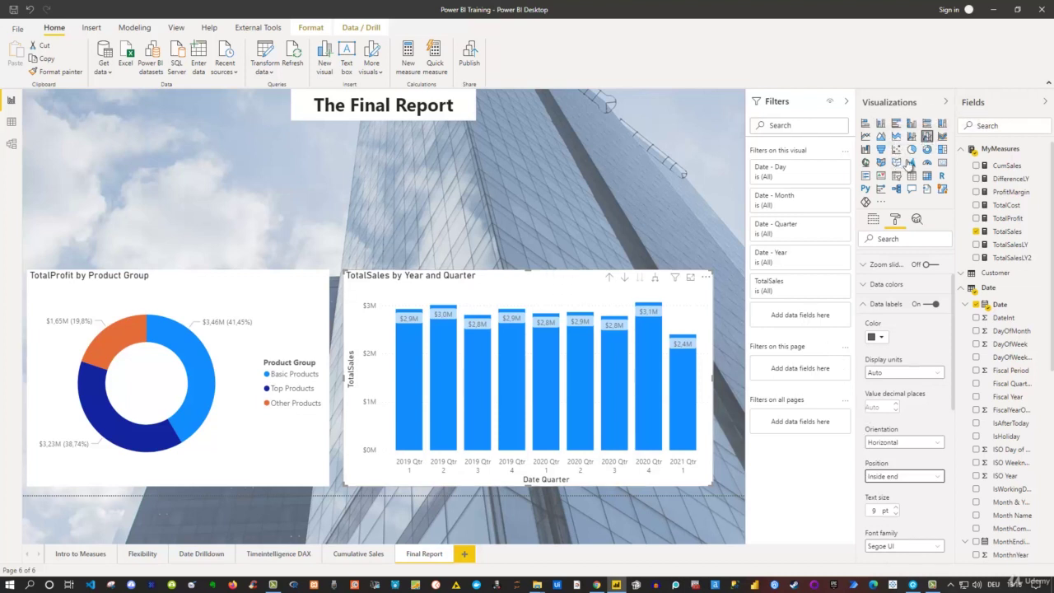
Step: Add the ProfitMargin measure as line values of the TotalSales chart and review the chart's data label options
{"action": "left_click", "coordinate": [874, 228]}
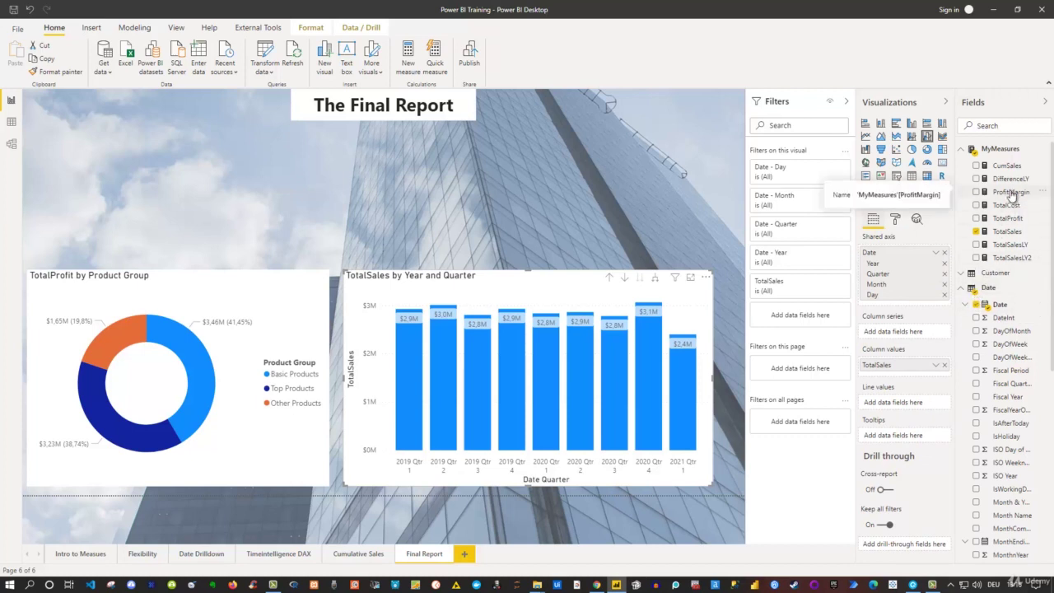
{"action": "left_click_drag", "start_coordinate": [1011, 194], "coordinate": [900, 405]}
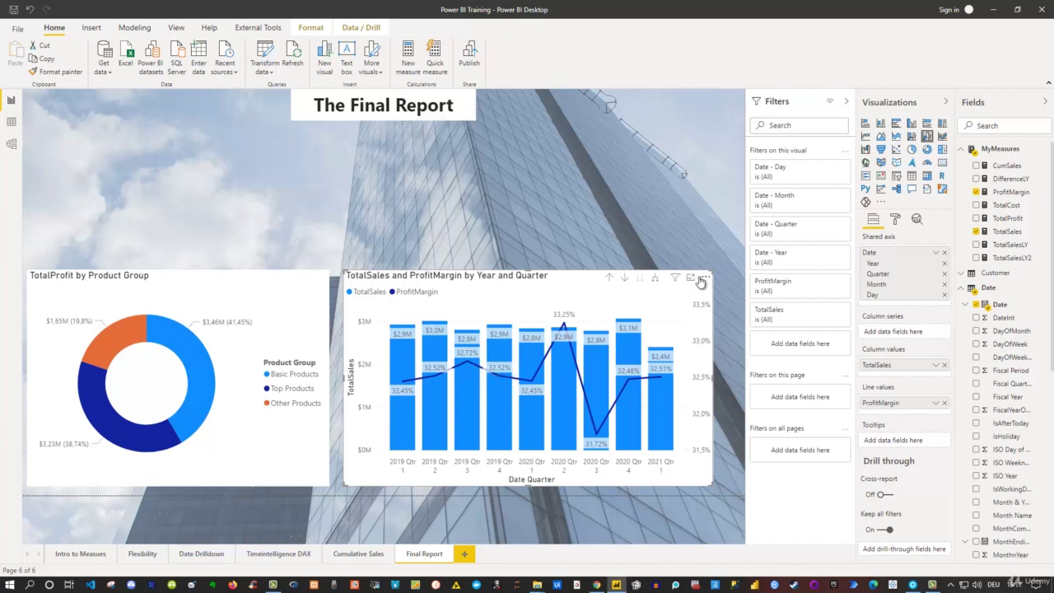
{"action": "left_click", "coordinate": [895, 219]}
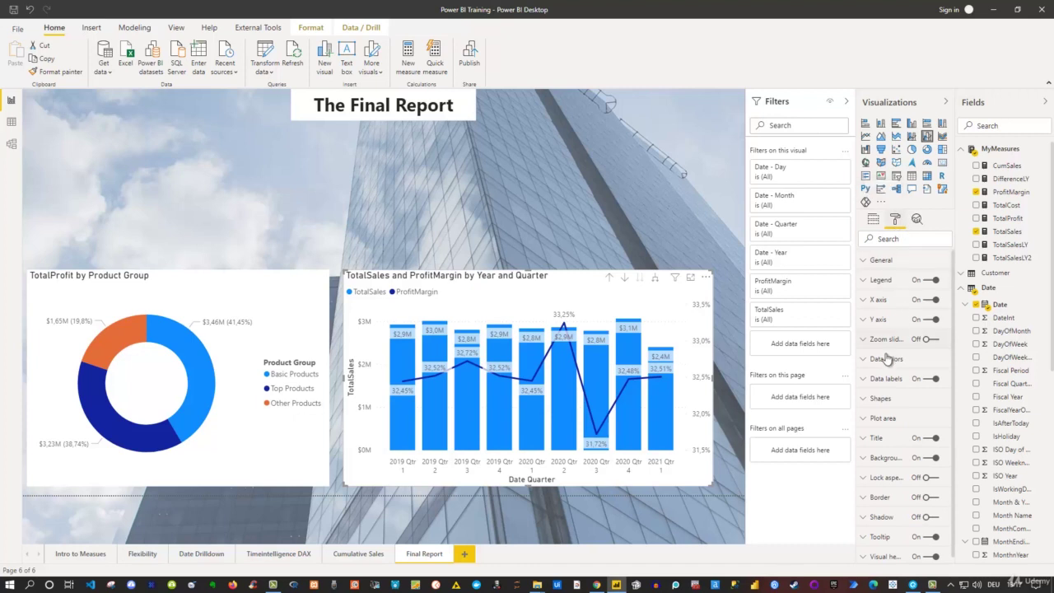
{"action": "left_click", "coordinate": [867, 379]}
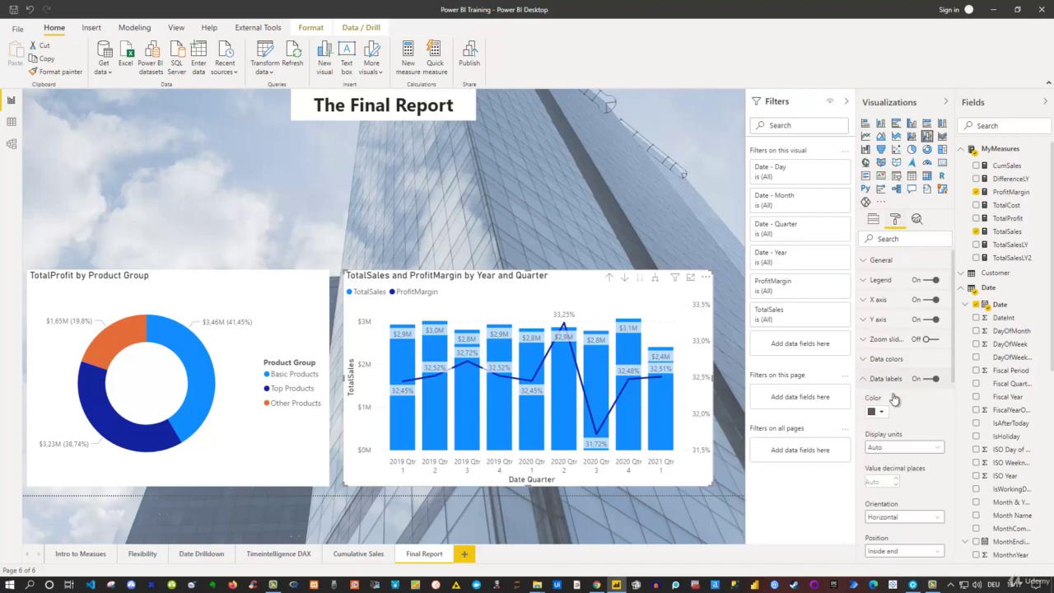
{"action": "scroll", "coordinate": [906, 403], "scroll_direction": "down", "scroll_amount": 2}
{"action": "scroll", "coordinate": [914, 405], "scroll_direction": "down", "scroll_amount": 4}
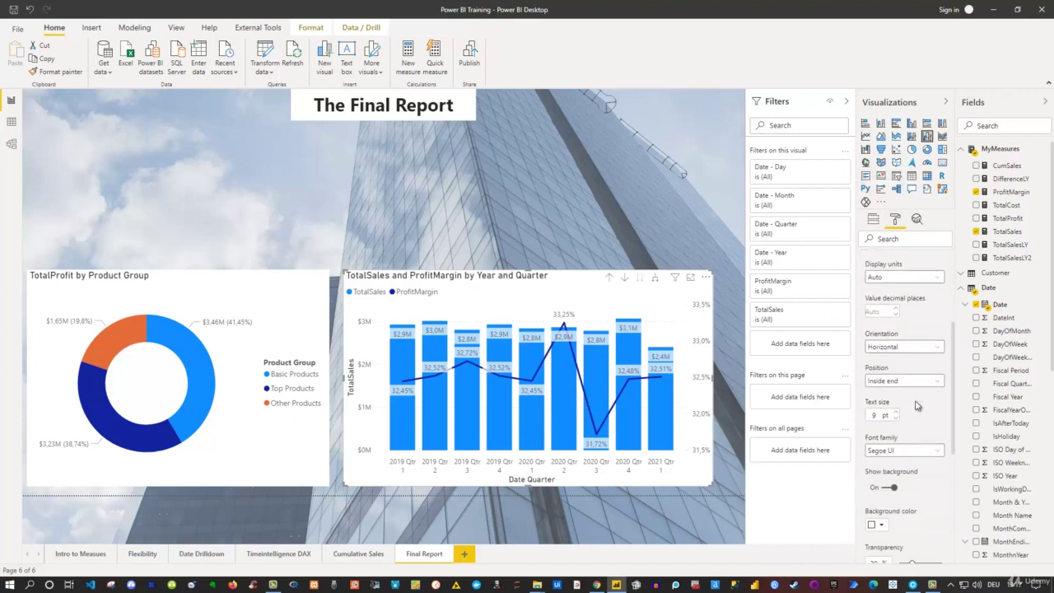
{"action": "scroll", "coordinate": [916, 407], "scroll_direction": "down", "scroll_amount": 2}
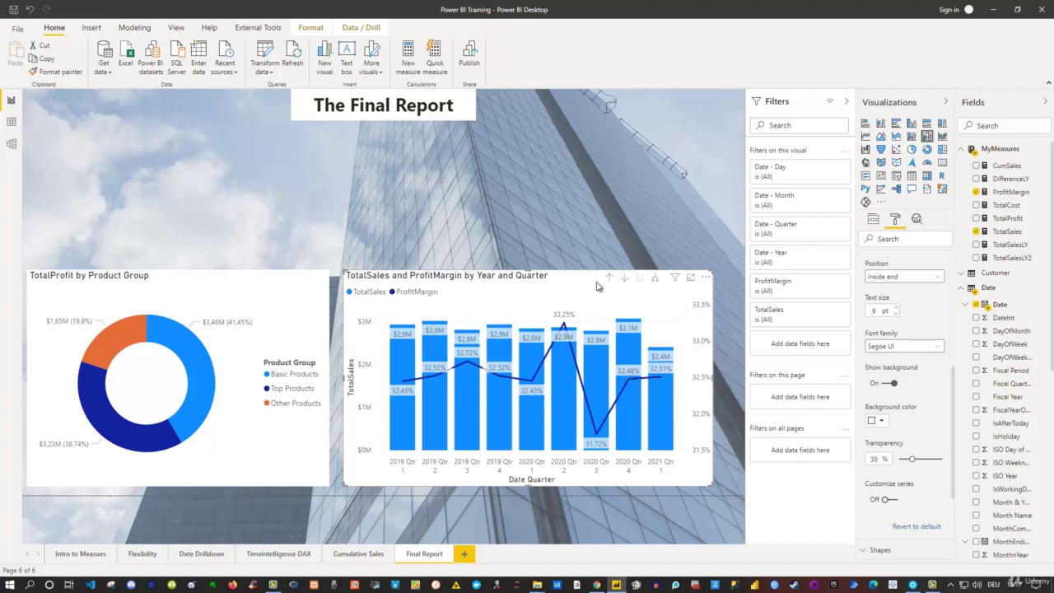
Step: Add a multi-row card showing the TotalSales, TotalCost, TotalProfit and ProfitMargin measures
{"action": "left_click", "coordinate": [567, 225]}
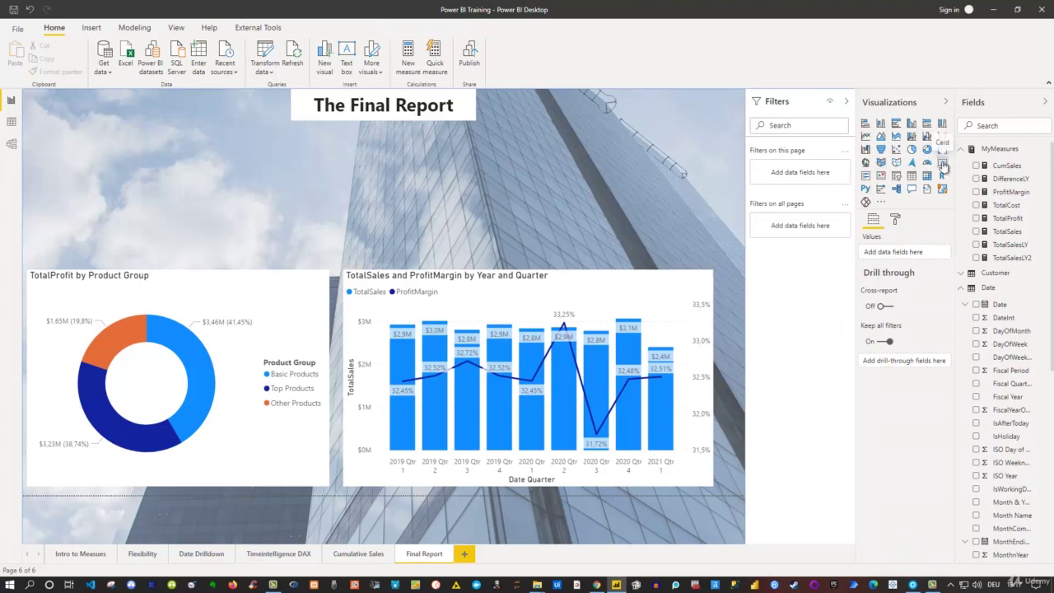
{"action": "left_click", "coordinate": [866, 176]}
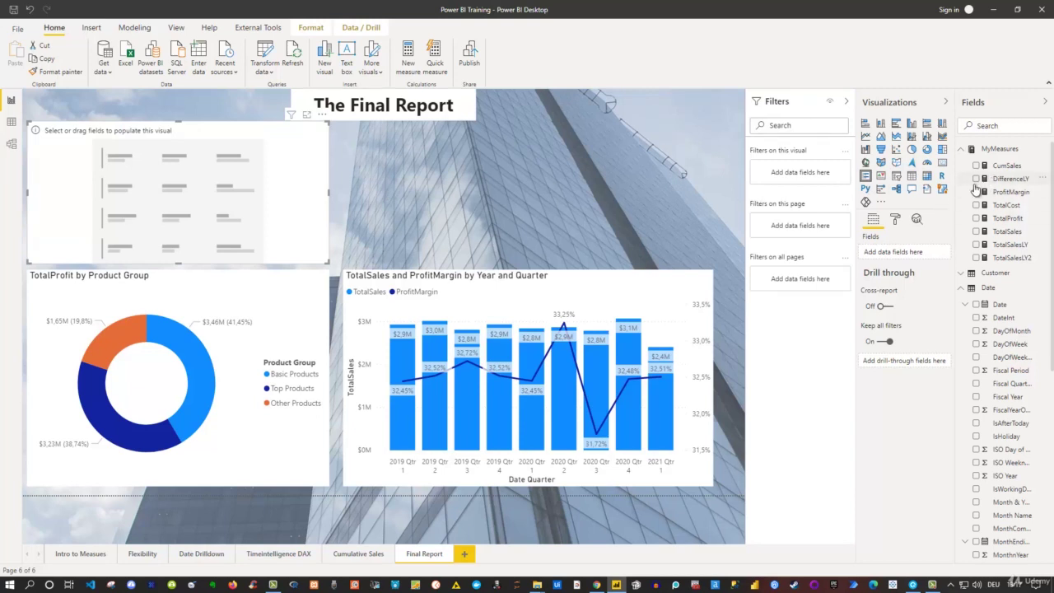
{"action": "left_click", "coordinate": [977, 231]}
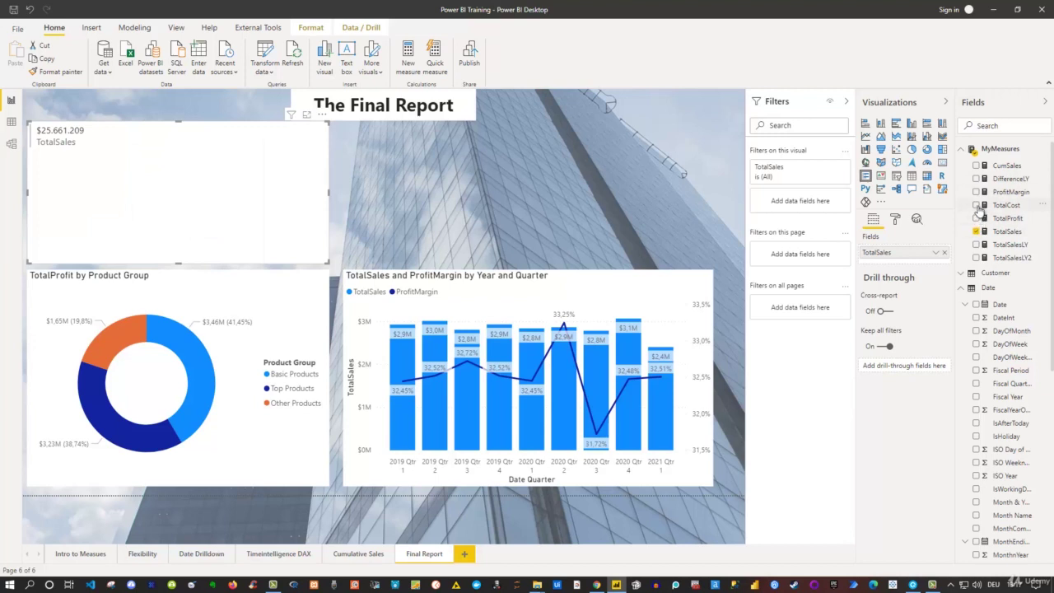
{"action": "left_click", "coordinate": [977, 205]}
{"action": "left_click", "coordinate": [978, 218]}
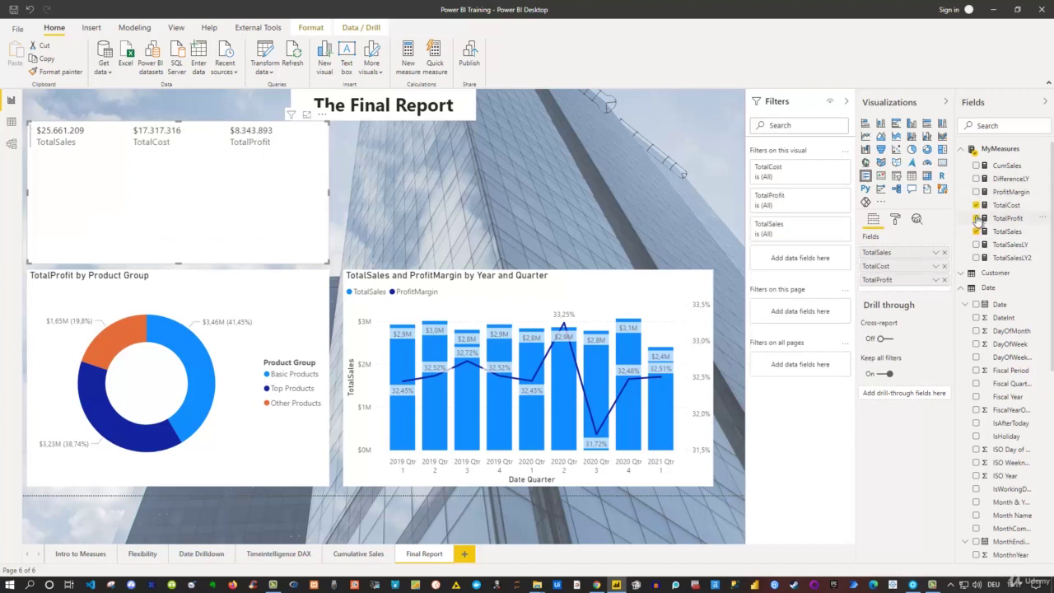
{"action": "left_click", "coordinate": [977, 192]}
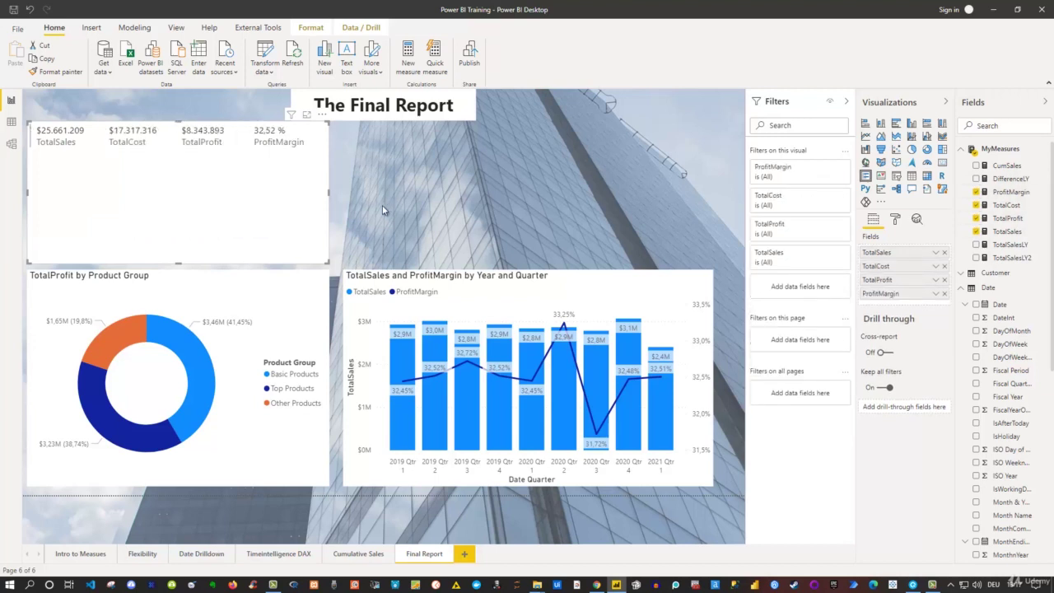
Step: Shrink the multi-row card to a single row's height and place it beneath the report title, distributed horizontally
{"action": "left_click_drag", "start_coordinate": [325, 261], "coordinate": [324, 174]}
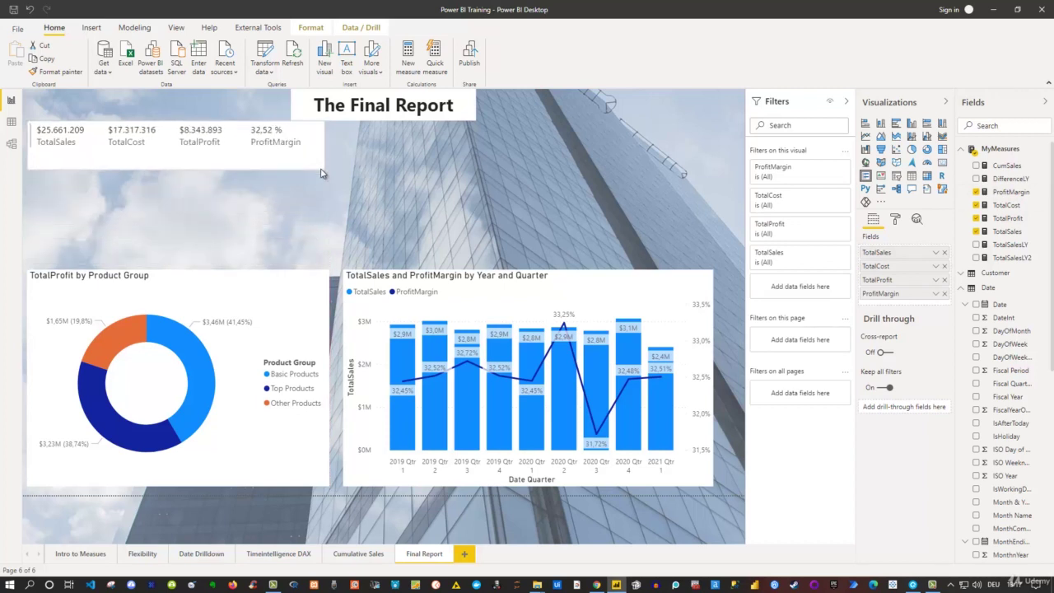
{"action": "left_click_drag", "start_coordinate": [173, 125], "coordinate": [531, 133]}
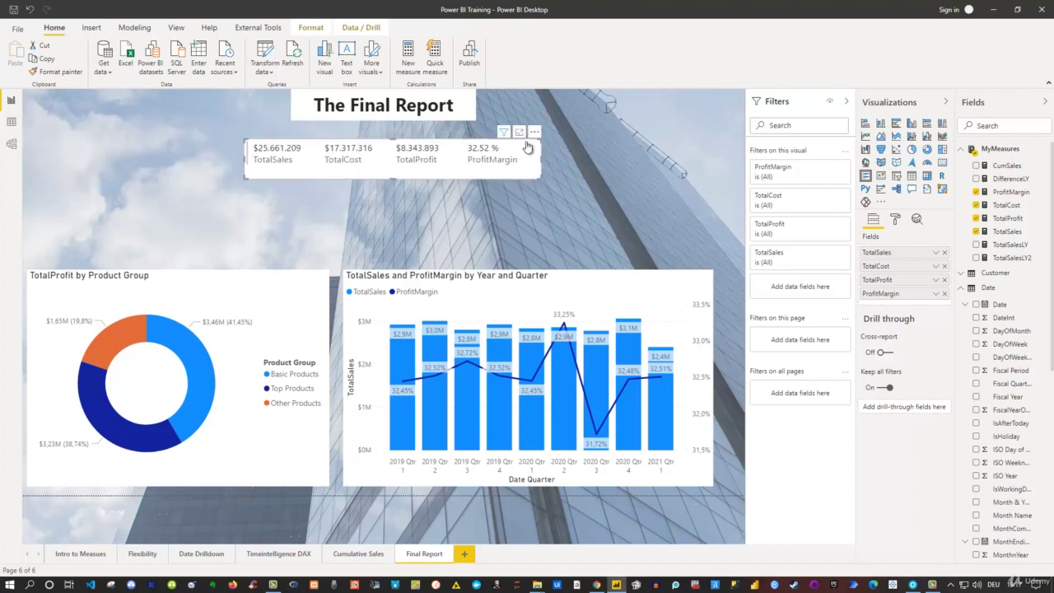
{"action": "left_click", "coordinate": [310, 27]}
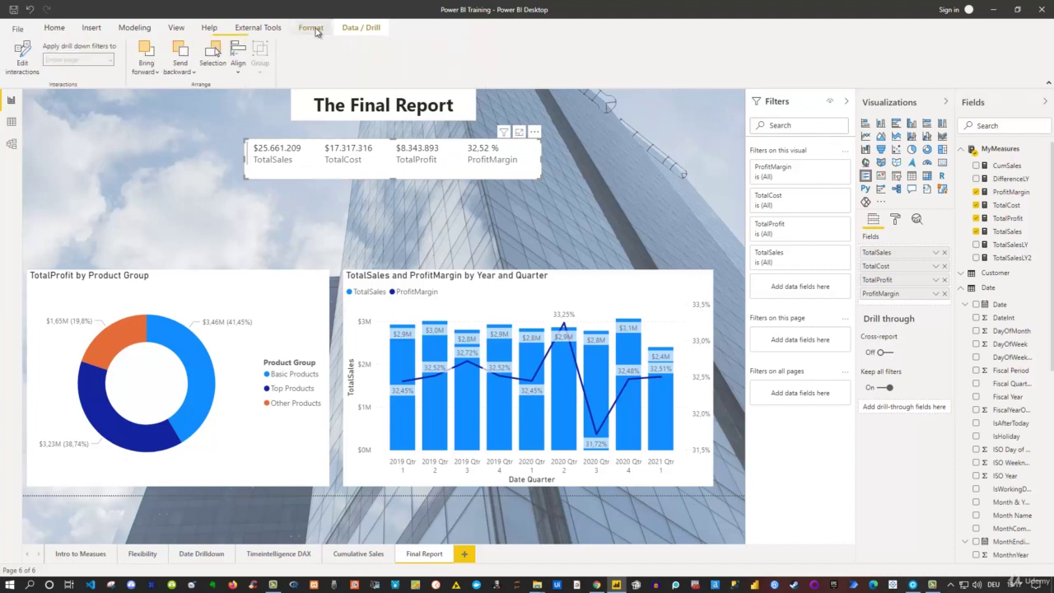
{"action": "left_click", "coordinate": [239, 71]}
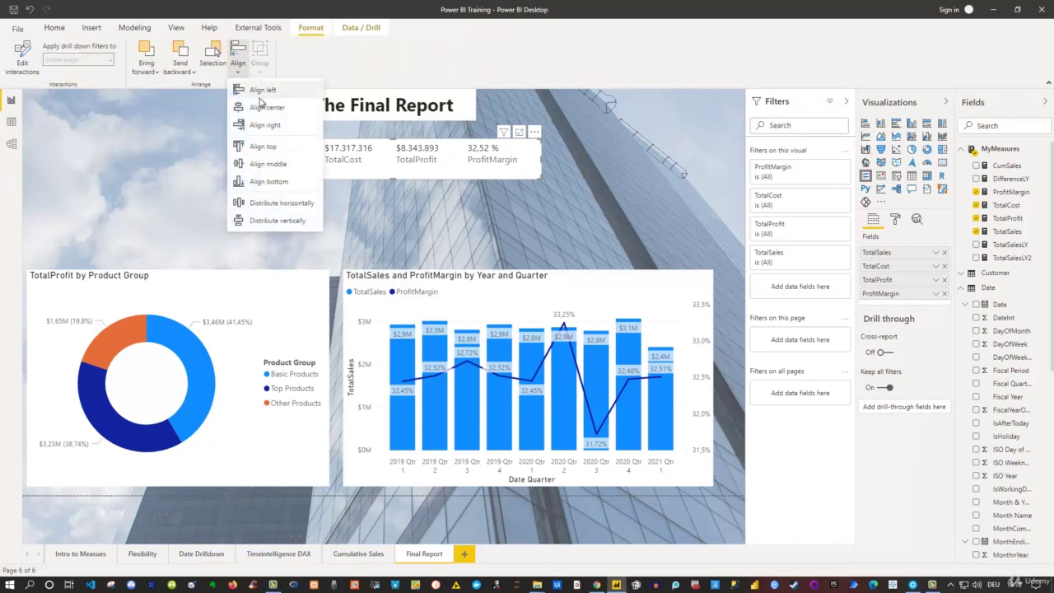
{"action": "left_click", "coordinate": [288, 205]}
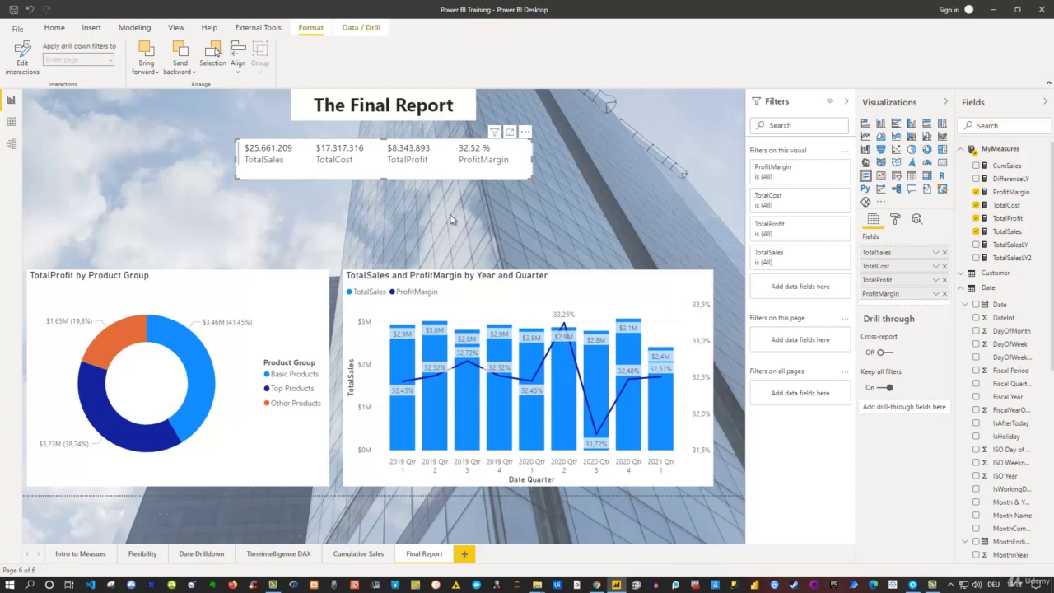
{"action": "left_click", "coordinate": [537, 229]}
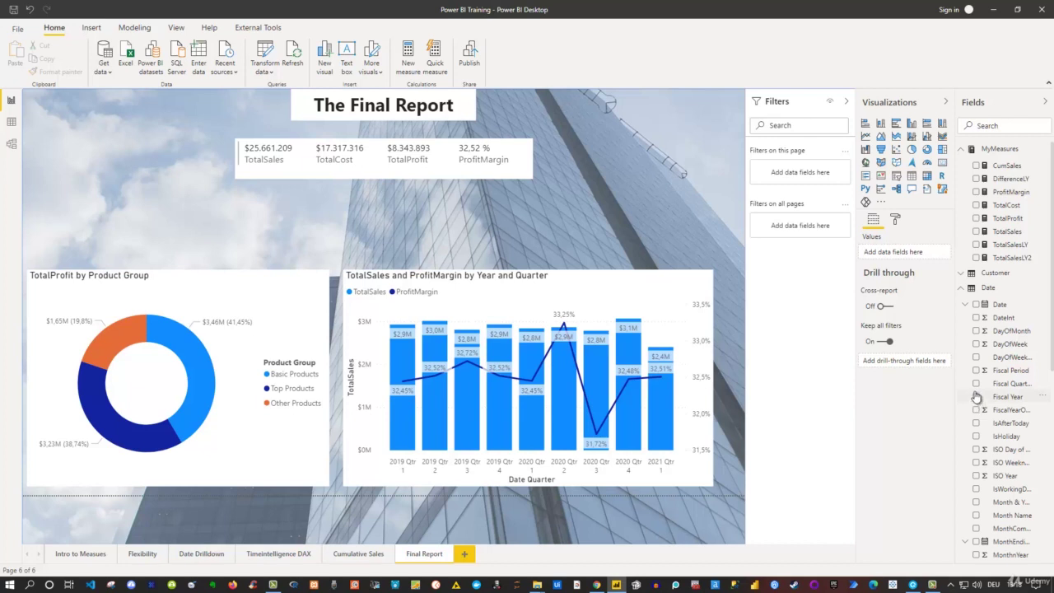
Step: Add a slicer for the Fiscal Year field above the donut chart, leaving no year selected
{"action": "left_click", "coordinate": [897, 175]}
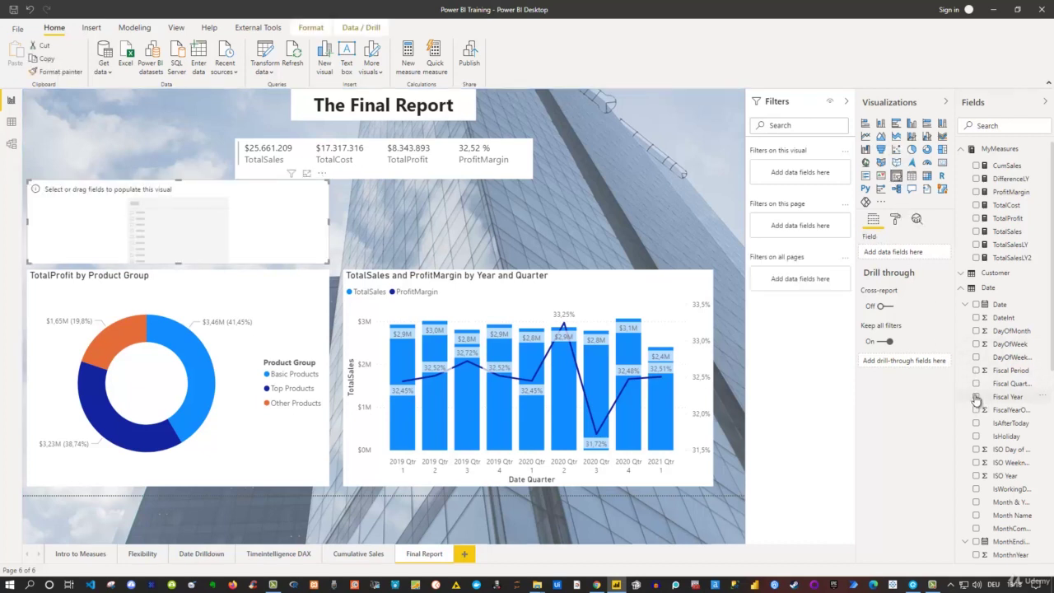
{"action": "left_click_drag", "start_coordinate": [981, 402], "coordinate": [259, 228]}
{"action": "left_click", "coordinate": [173, 211]}
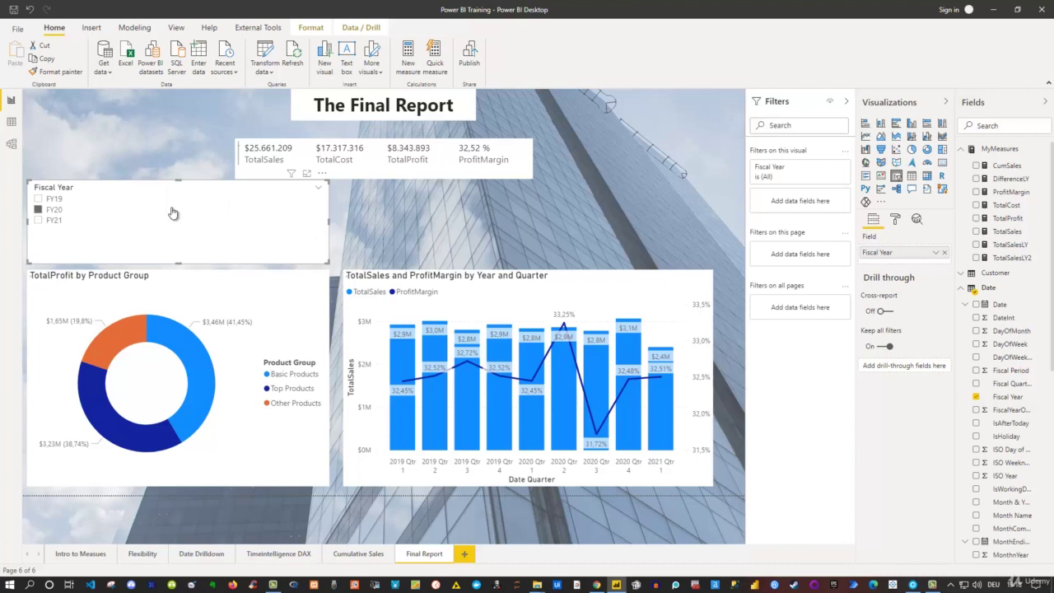
{"action": "left_click", "coordinate": [39, 211]}
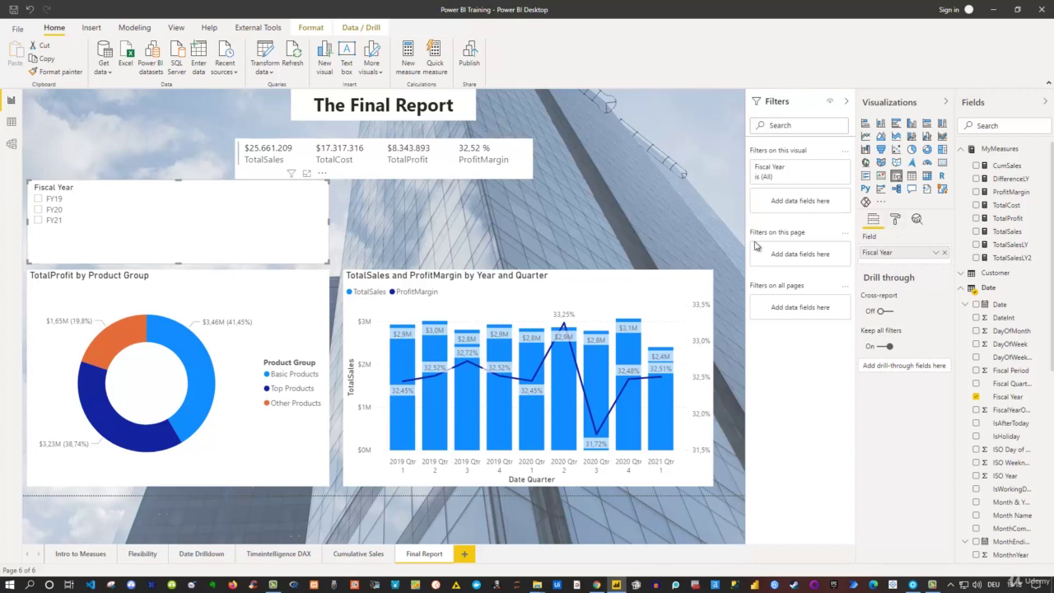
Step: Set the Fiscal Year slicer's orientation to Horizontal
{"action": "left_click", "coordinate": [898, 220]}
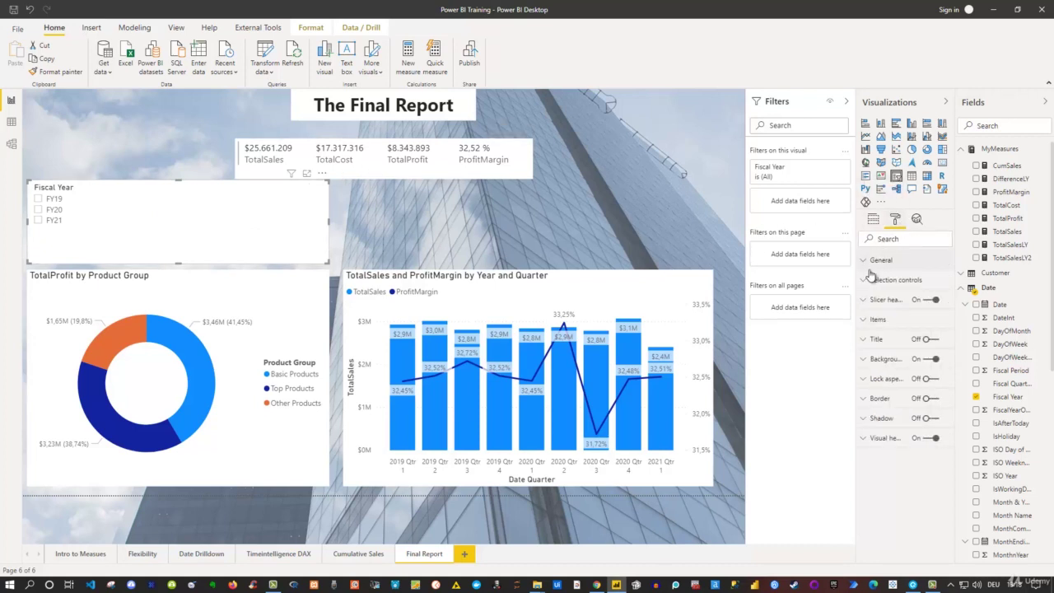
{"action": "left_click", "coordinate": [866, 263]}
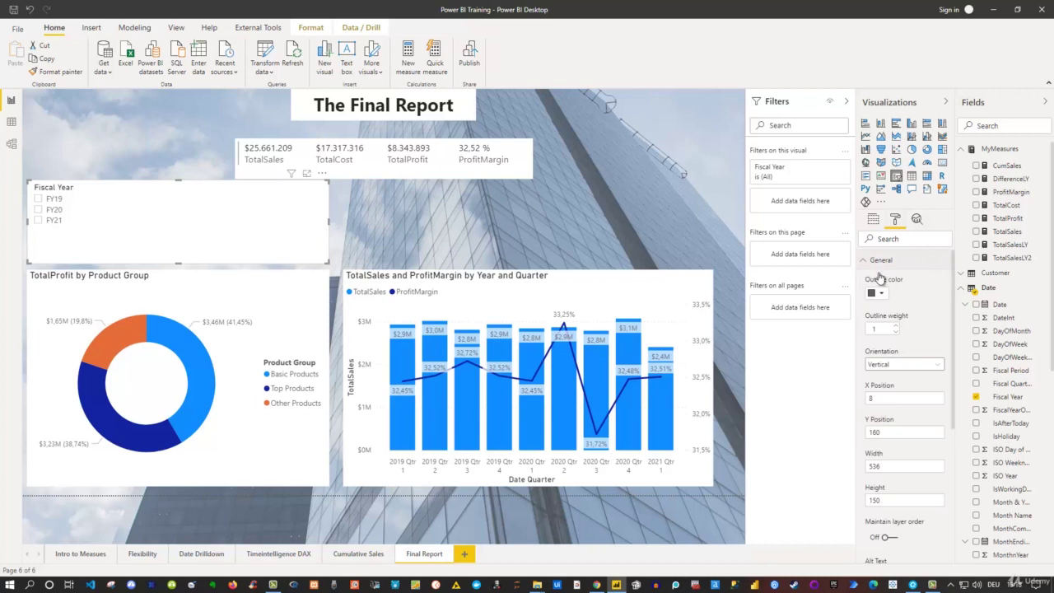
{"action": "left_click", "coordinate": [896, 367]}
{"action": "left_click", "coordinate": [888, 389]}
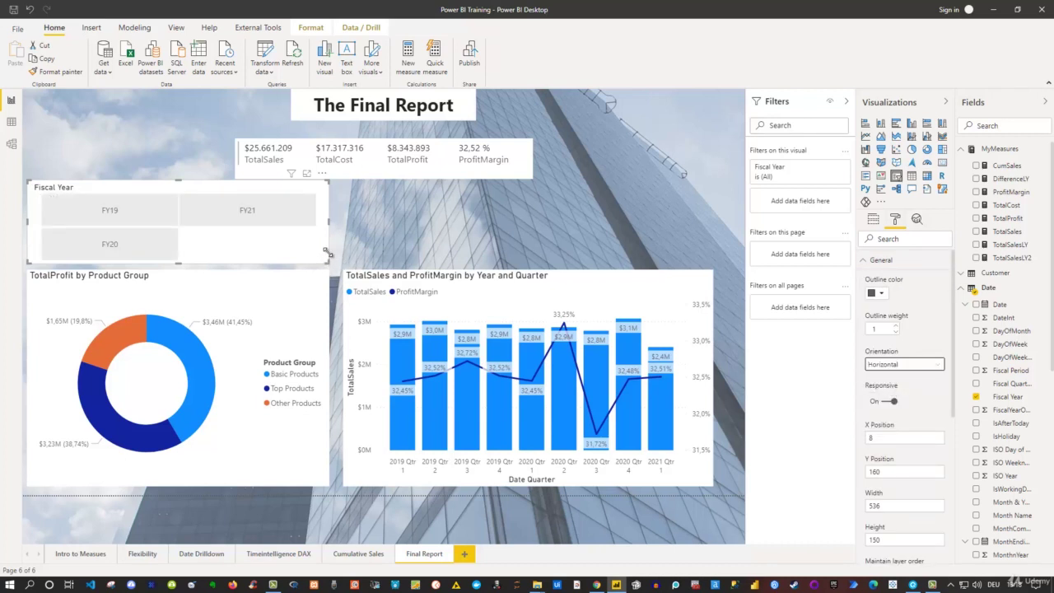
Step: Shrink the Fiscal Year slicer to about 380 by 72, move it to the page's upper right corner and test the FY19 filter
{"action": "left_click_drag", "start_coordinate": [329, 264], "coordinate": [229, 220]}
{"action": "left_click_drag", "start_coordinate": [137, 188], "coordinate": [651, 95]}
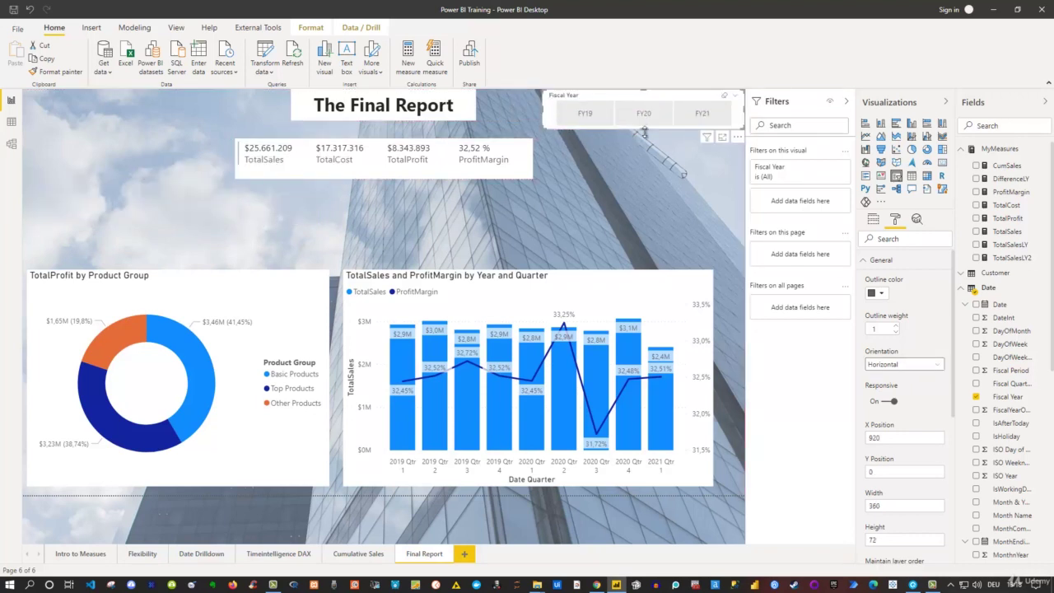
{"action": "left_click", "coordinate": [588, 116]}
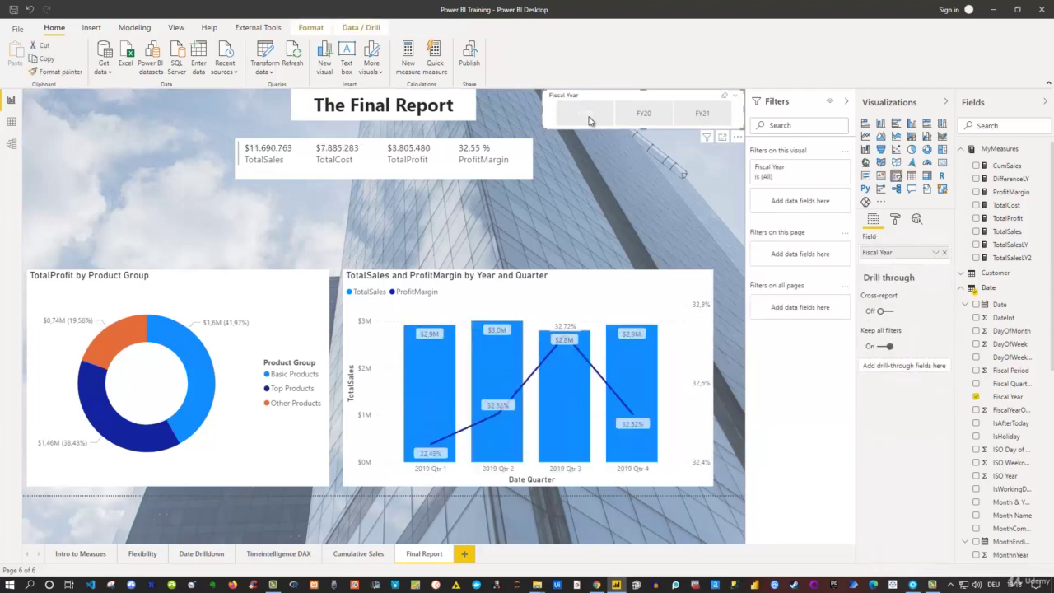
{"action": "left_click", "coordinate": [588, 121]}
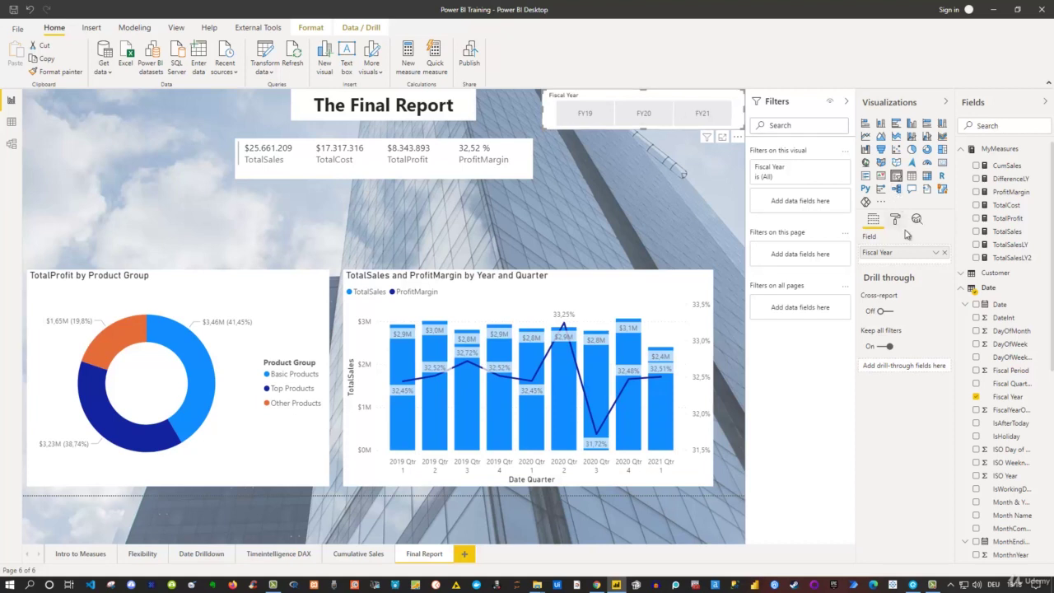
Step: Set the font color of the Fiscal Year slicer's items to white
{"action": "left_click", "coordinate": [895, 220]}
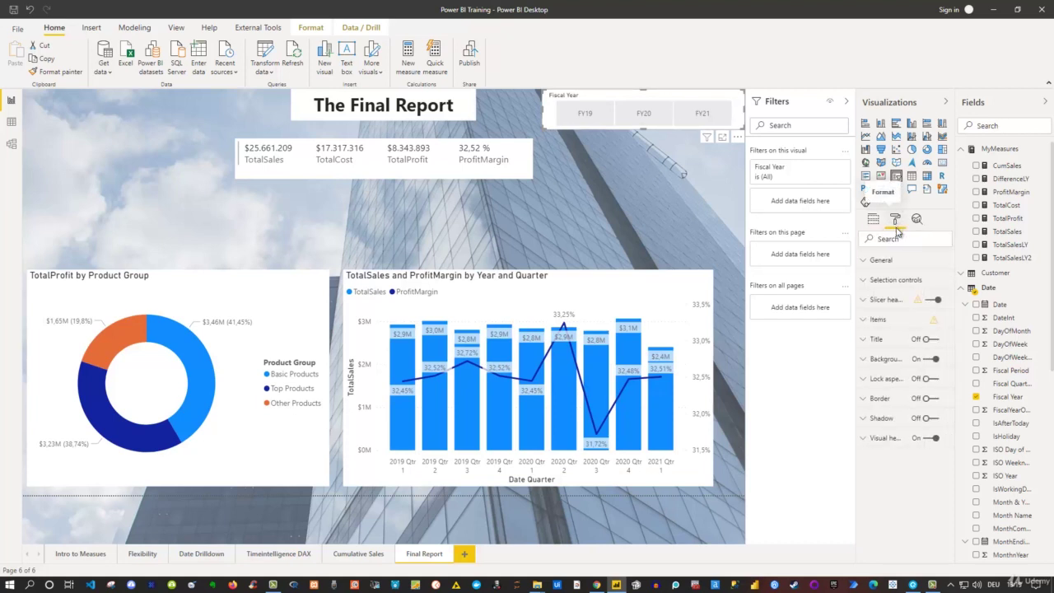
{"action": "left_click", "coordinate": [861, 320]}
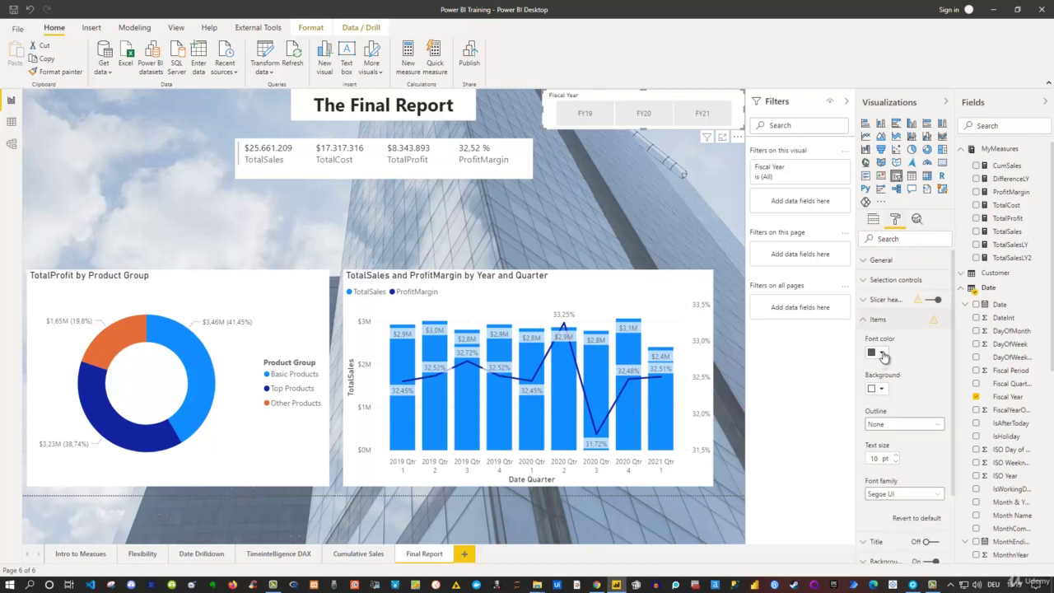
{"action": "left_click", "coordinate": [882, 354]}
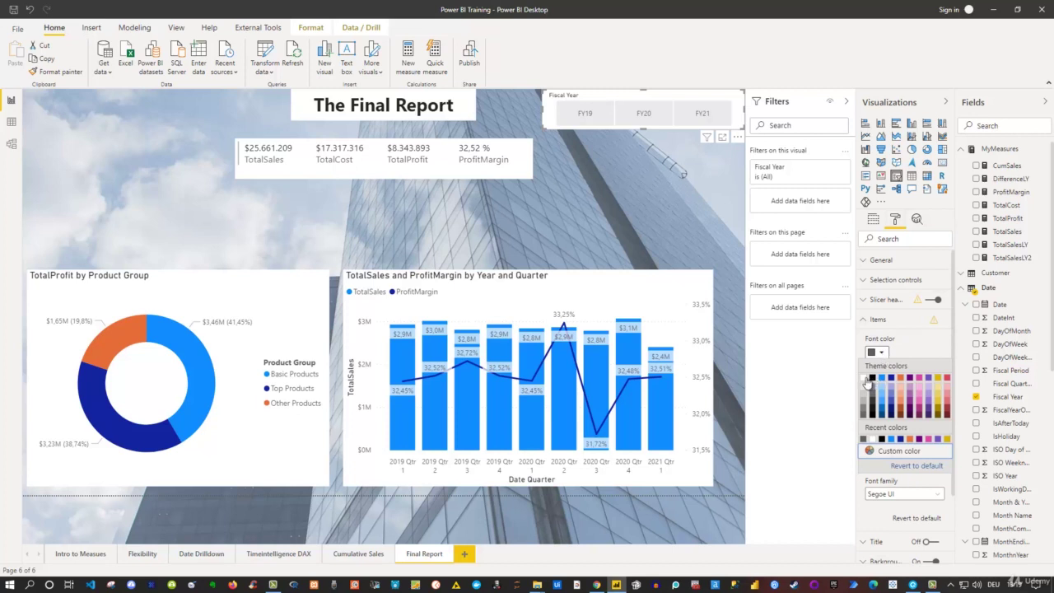
{"action": "left_click", "coordinate": [865, 379]}
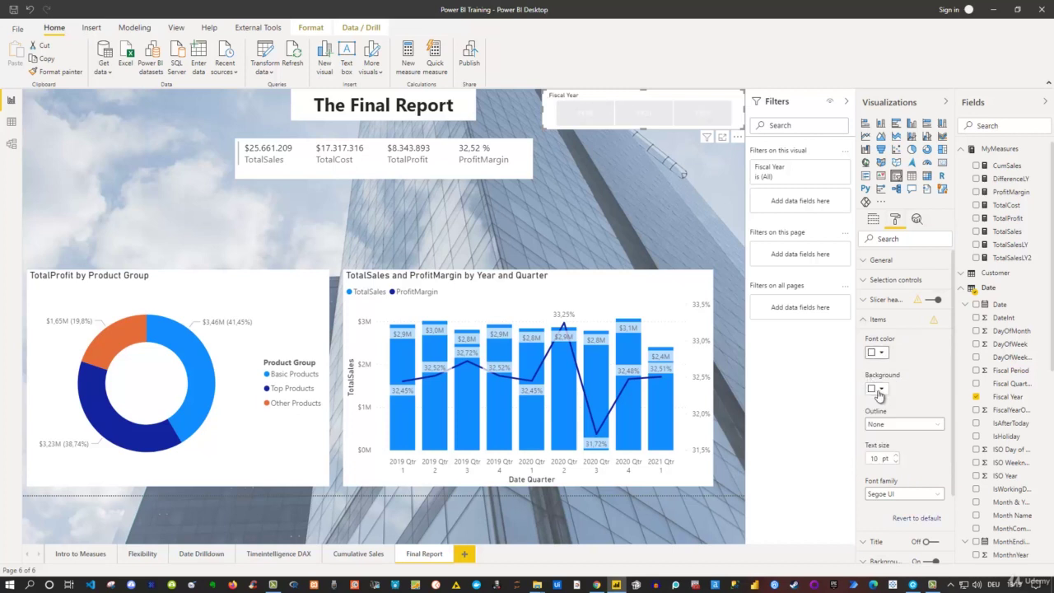
Step: Set the background of the Fiscal Year slicer's items to blue and turn off the slicer header
{"action": "left_click", "coordinate": [879, 388]}
{"action": "left_click", "coordinate": [883, 416]}
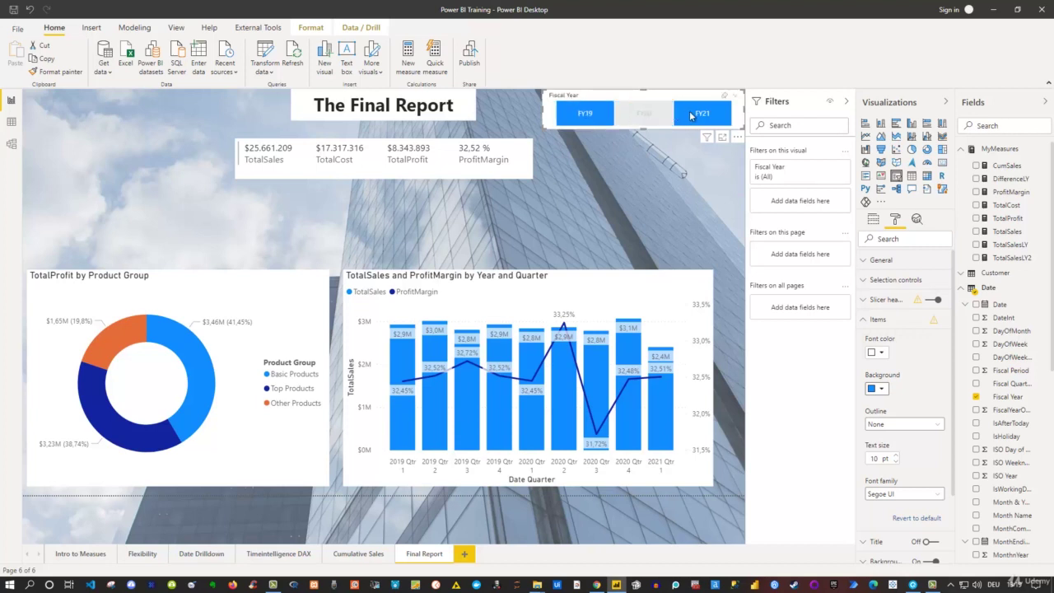
{"action": "left_click", "coordinate": [928, 301]}
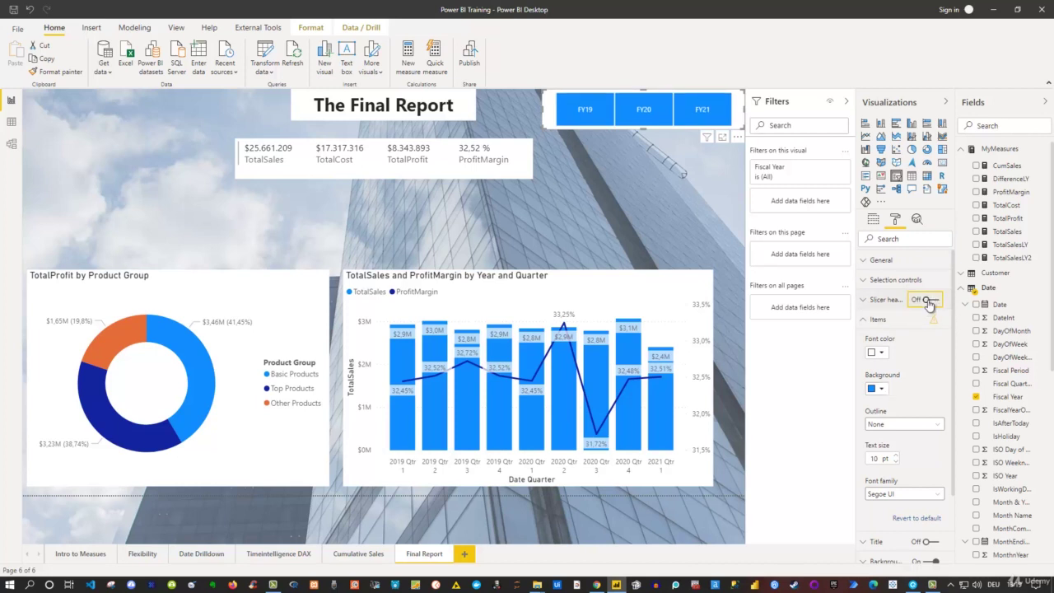
{"action": "scroll", "coordinate": [904, 352], "scroll_direction": "down", "scroll_amount": 2}
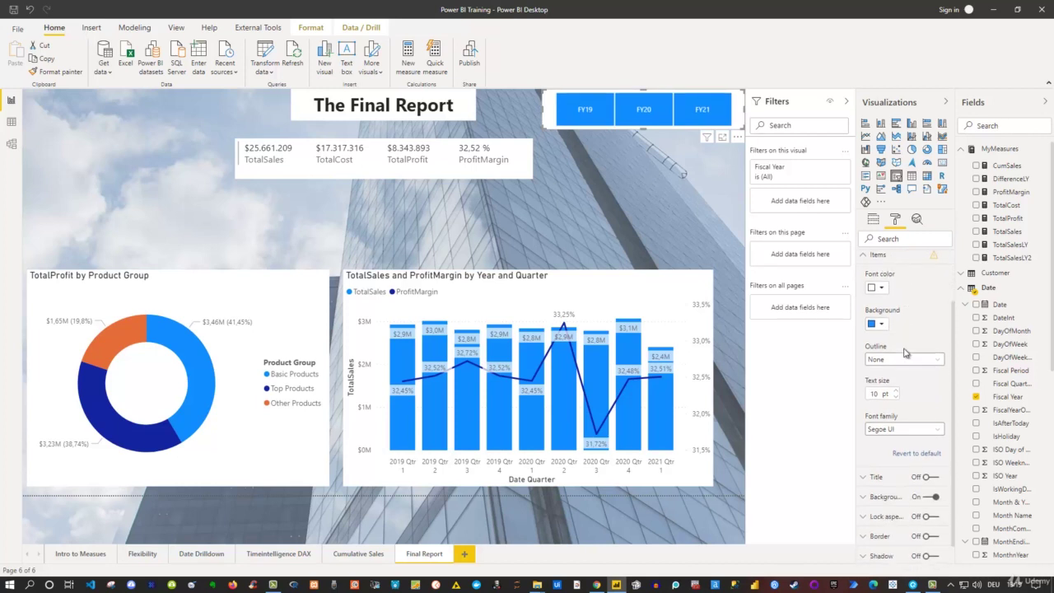
{"action": "scroll", "coordinate": [905, 352], "scroll_direction": "down", "scroll_amount": 1}
{"action": "left_click", "coordinate": [674, 215]}
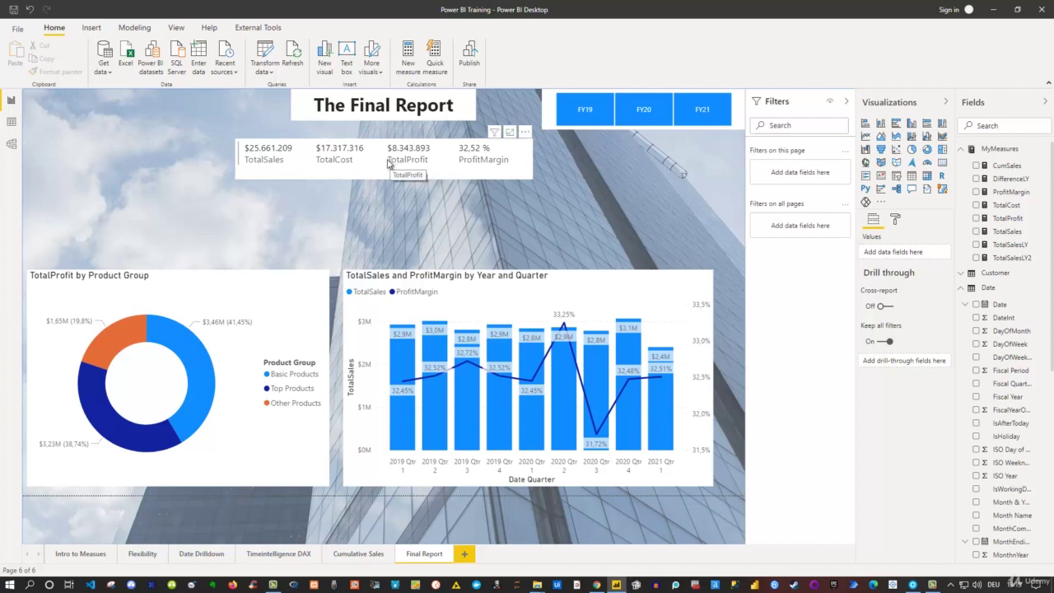
Step: Turn on a border for the TotalProfit by Product Group donut chart, keeping the color black
{"action": "left_click", "coordinate": [297, 308]}
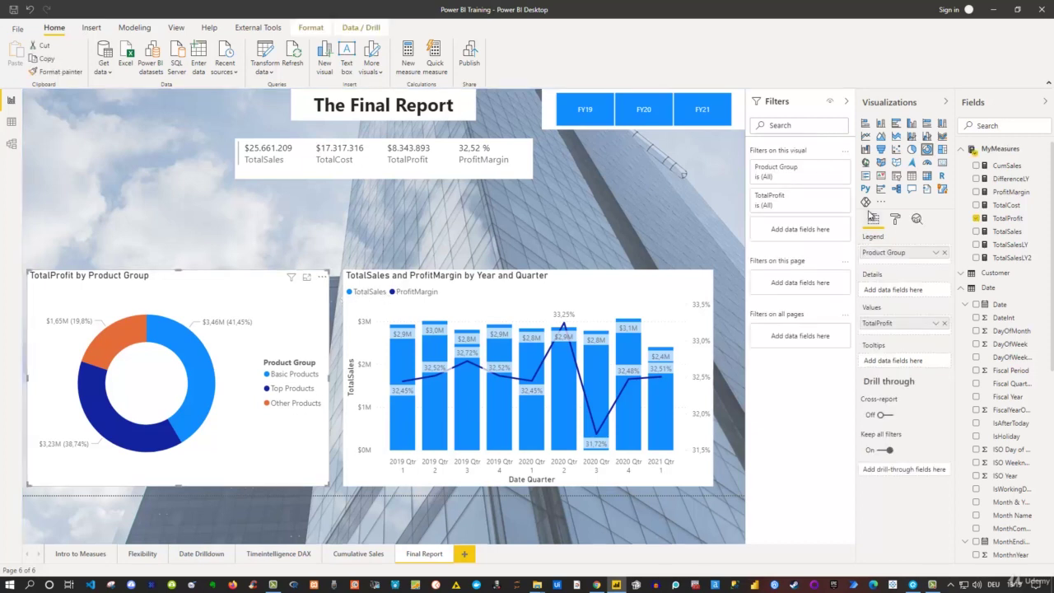
{"action": "left_click", "coordinate": [897, 219]}
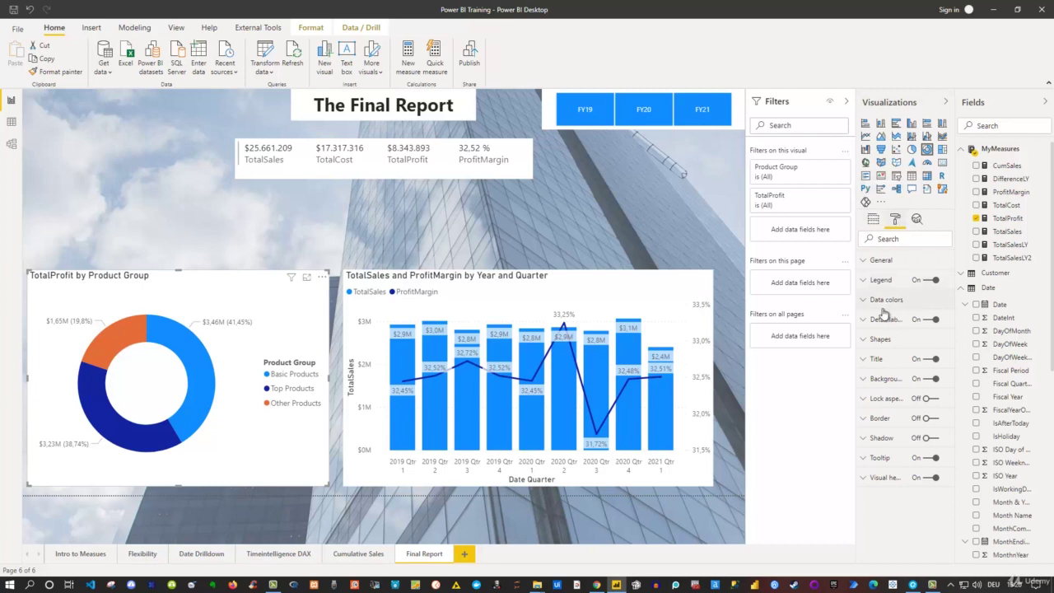
{"action": "left_click", "coordinate": [931, 418]}
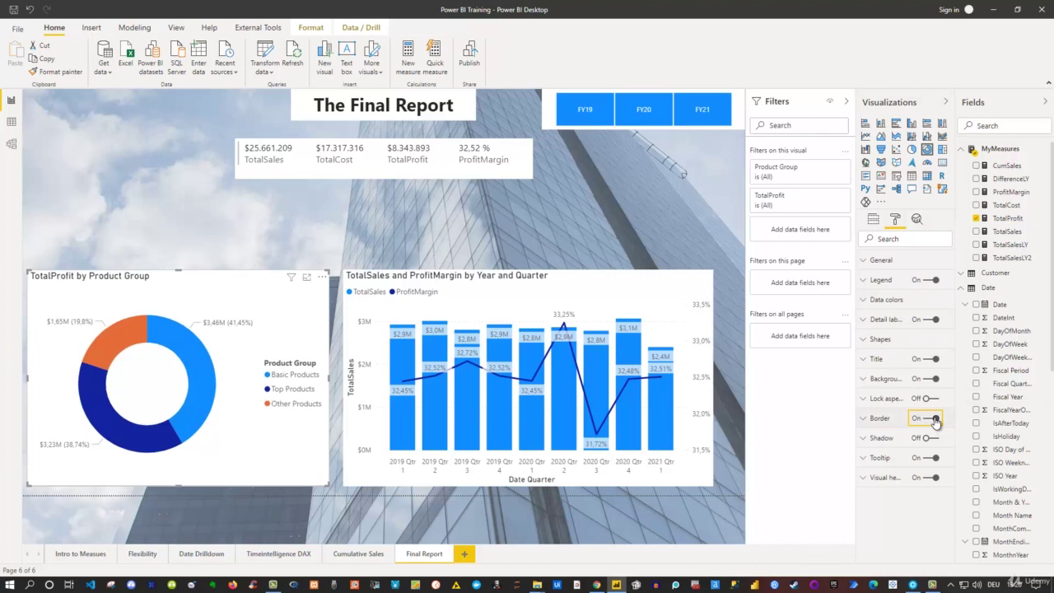
{"action": "left_click", "coordinate": [873, 422]}
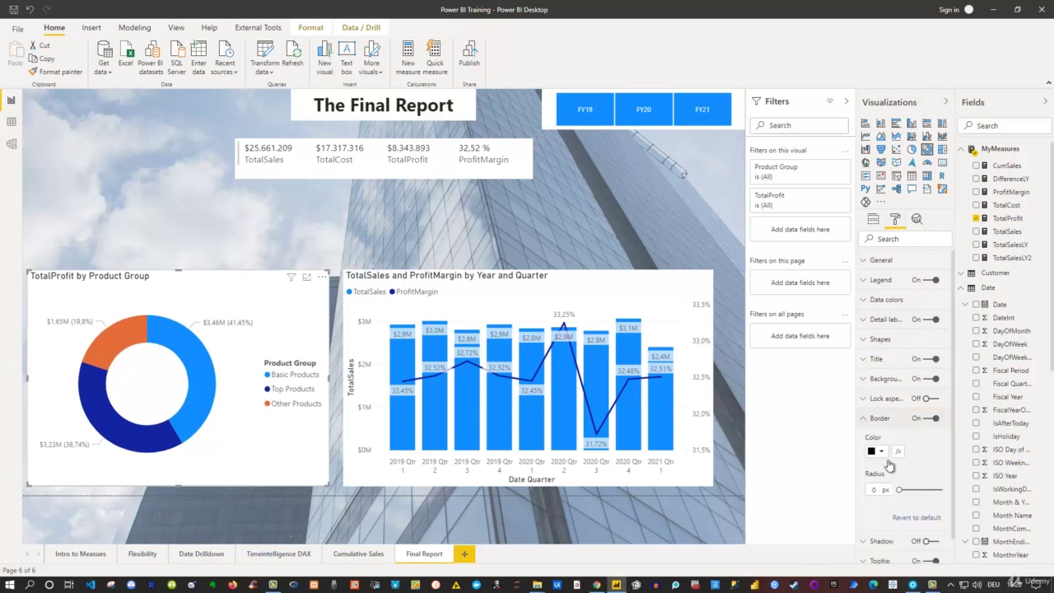
{"action": "left_click", "coordinate": [325, 244]}
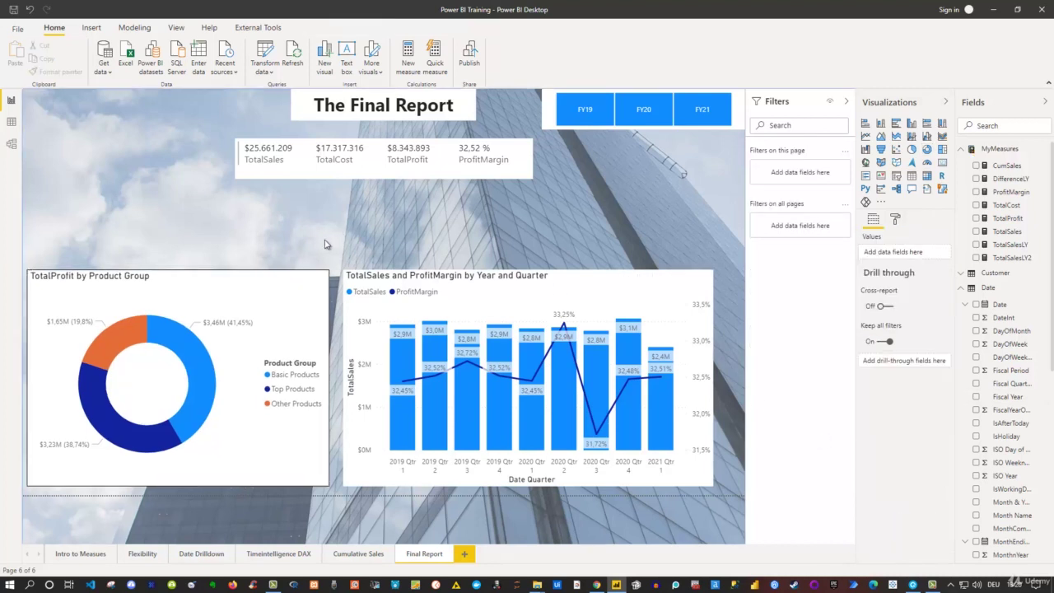
Step: Round the corners of the donut chart's border with a radius of 10 px
{"action": "mouse_move", "coordinate": [215, 296]}
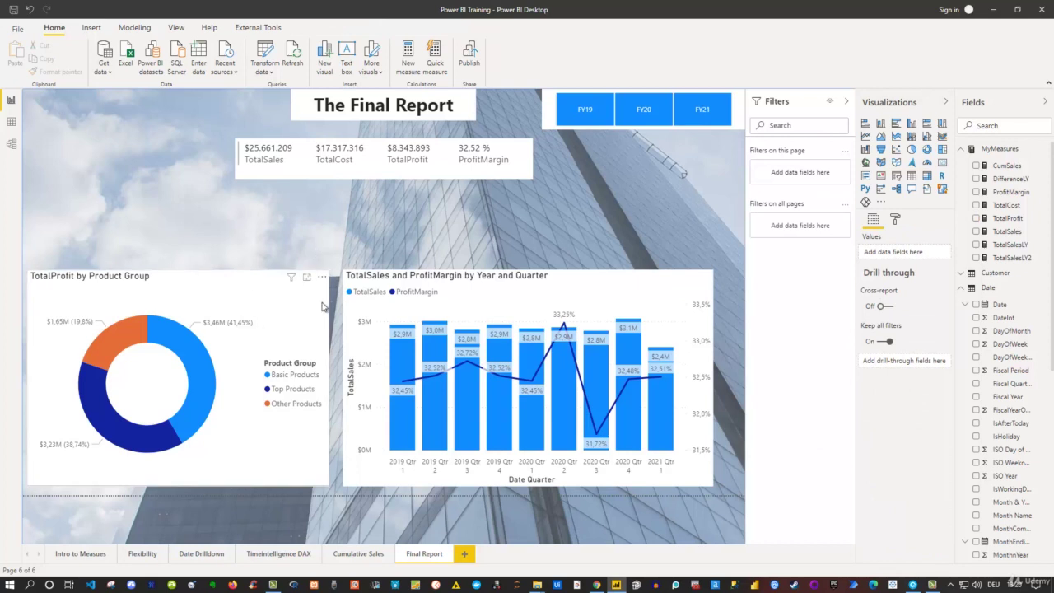
{"action": "left_click", "coordinate": [280, 322]}
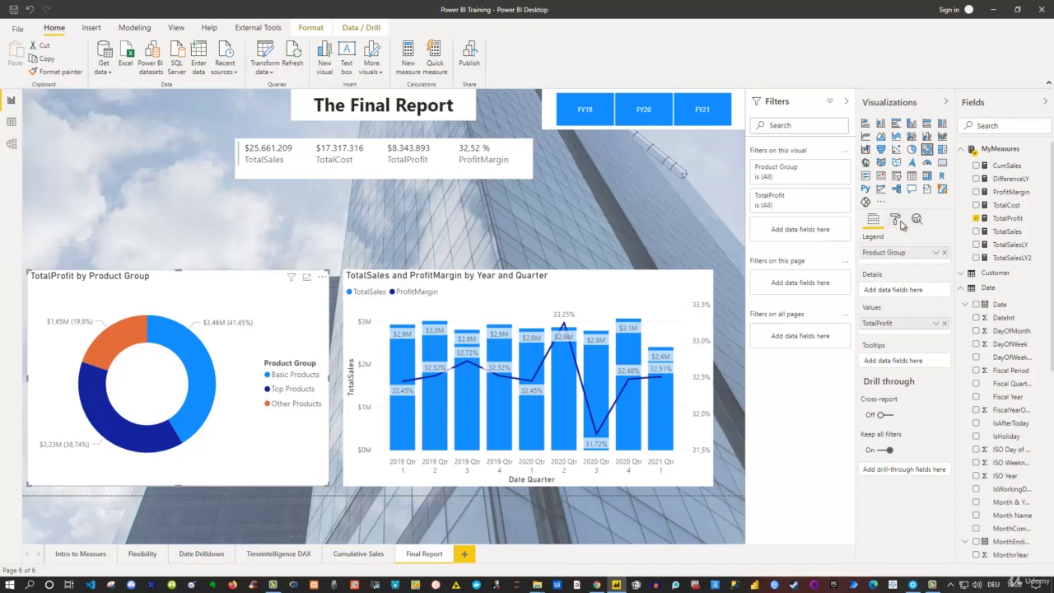
{"action": "left_click", "coordinate": [901, 223]}
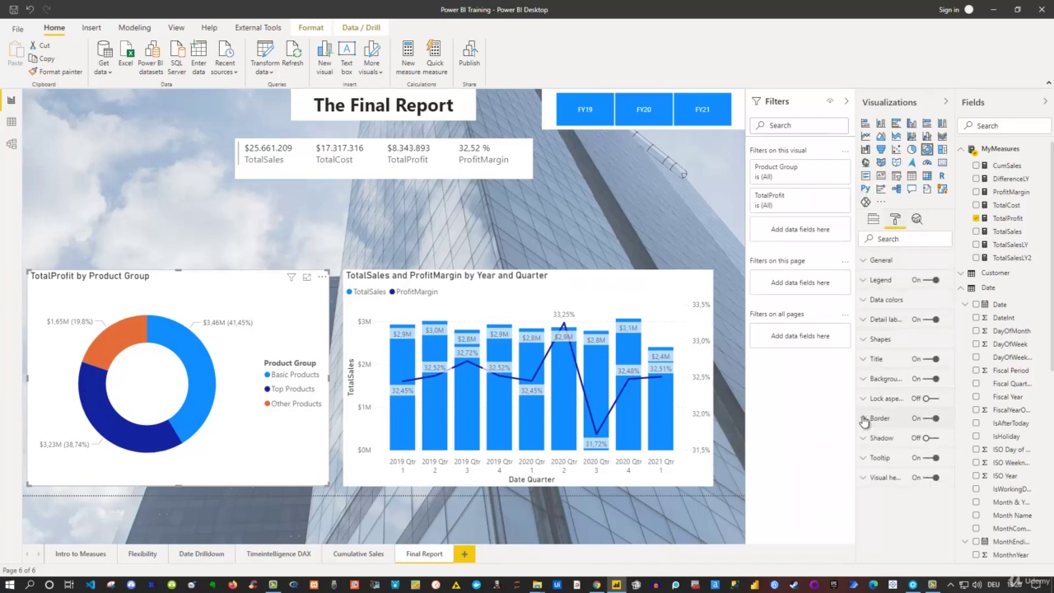
{"action": "left_click", "coordinate": [864, 419]}
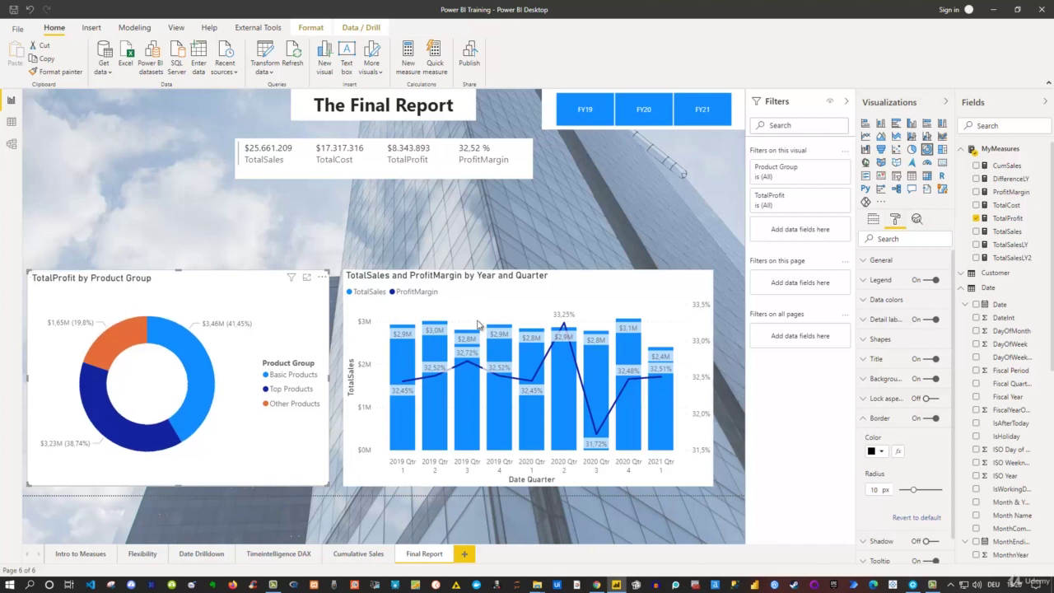
{"action": "left_click", "coordinate": [413, 227]}
Step: Turn on the shadow for the TotalProfit by Product Group donut chart
{"action": "mouse_move", "coordinate": [313, 277]}
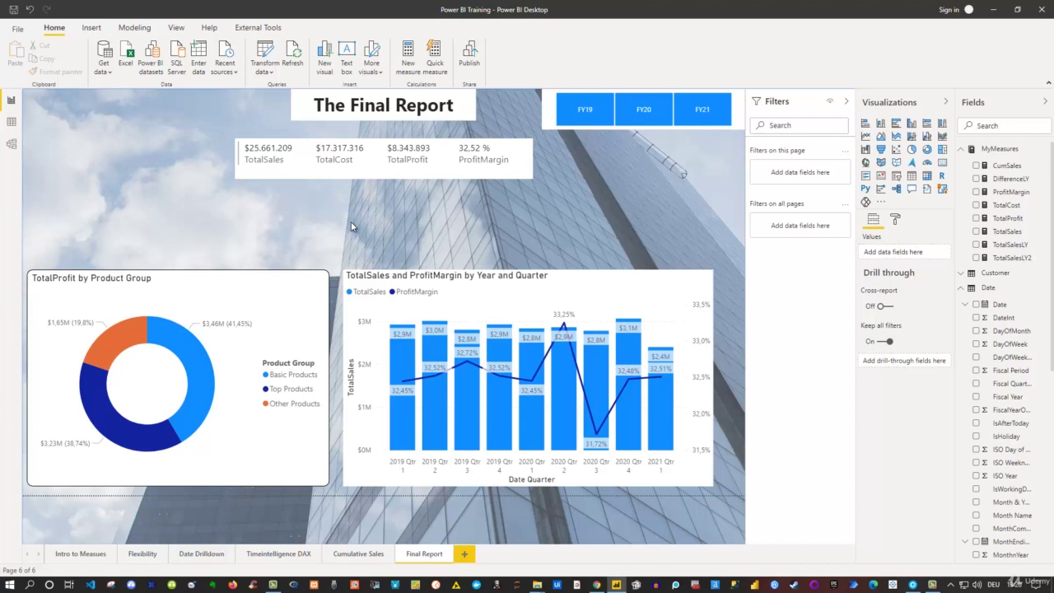
{"action": "left_click", "coordinate": [301, 298]}
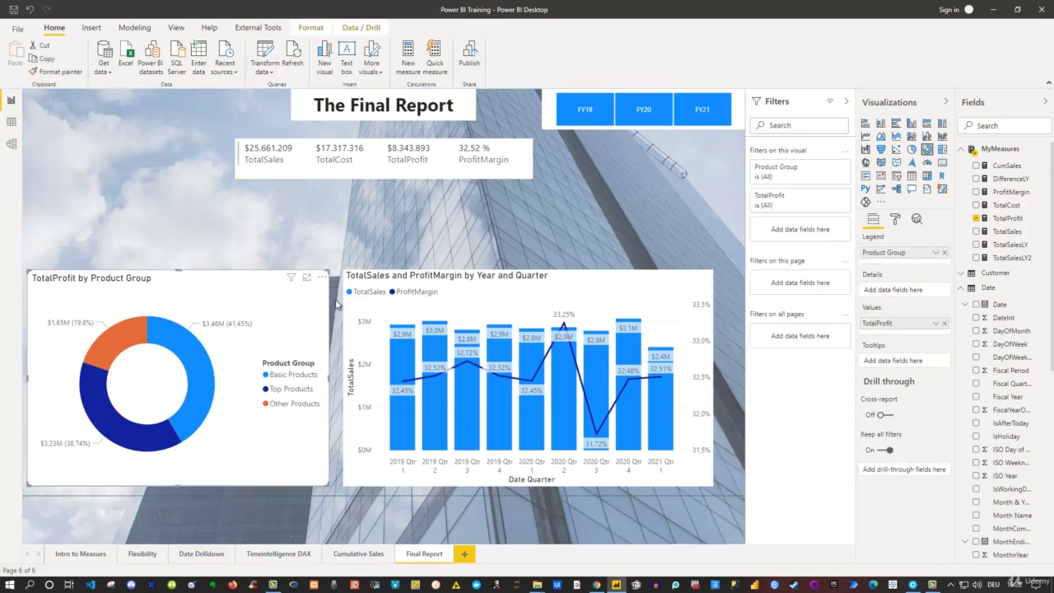
{"action": "left_click", "coordinate": [895, 219]}
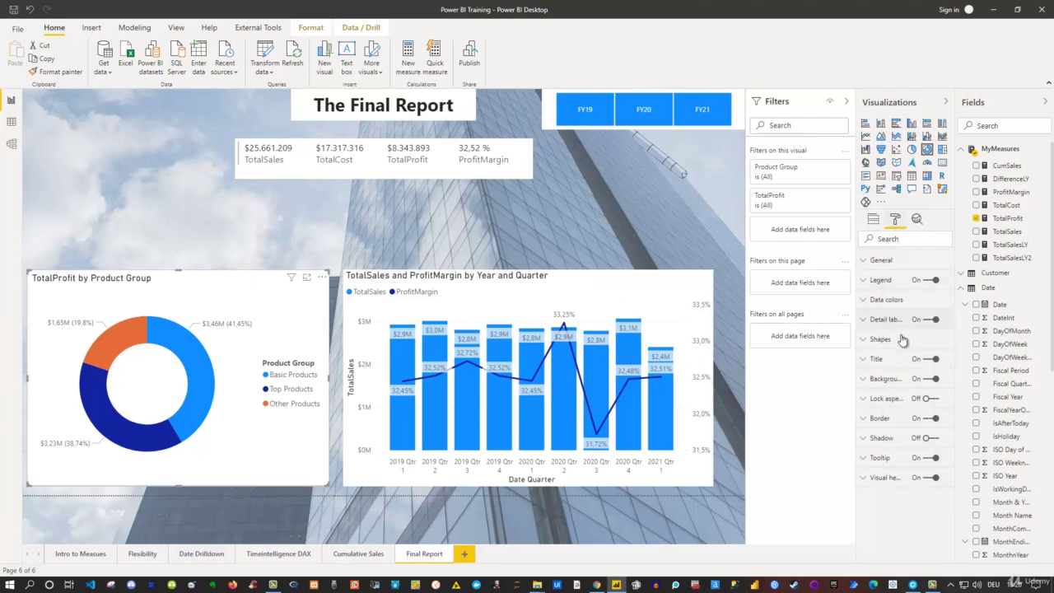
{"action": "left_click", "coordinate": [933, 439]}
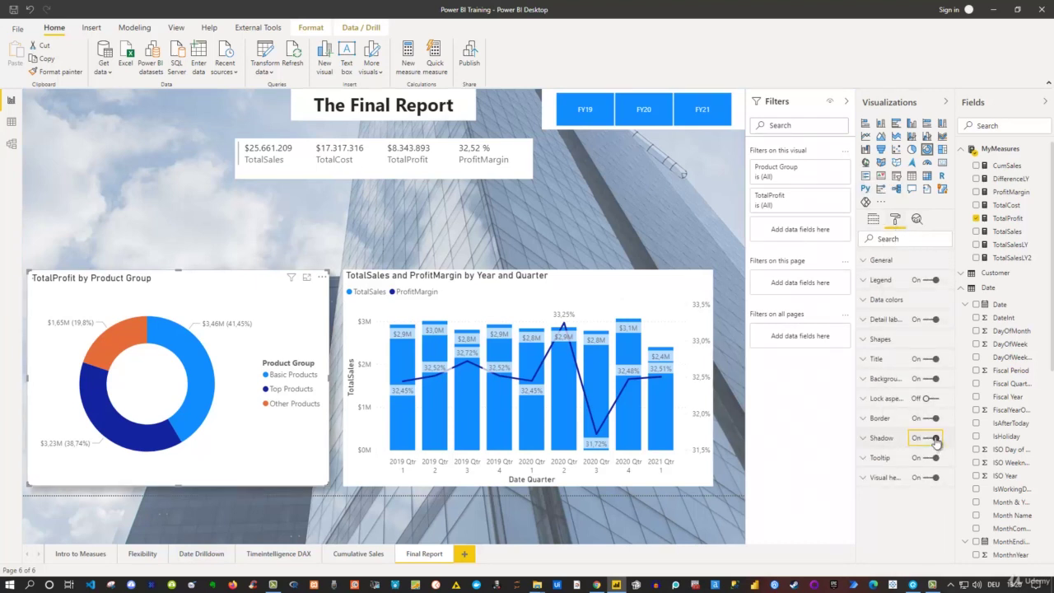
{"action": "left_click", "coordinate": [259, 196]}
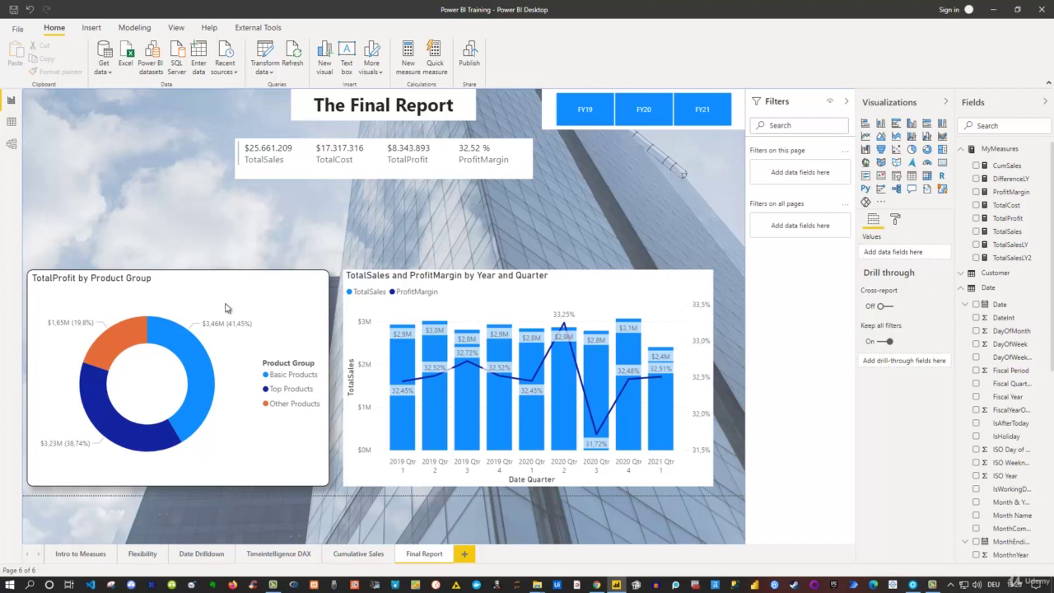
Step: Try the blue theme color for the donut chart's shadow
{"action": "left_click", "coordinate": [305, 306]}
{"action": "left_click", "coordinate": [896, 220]}
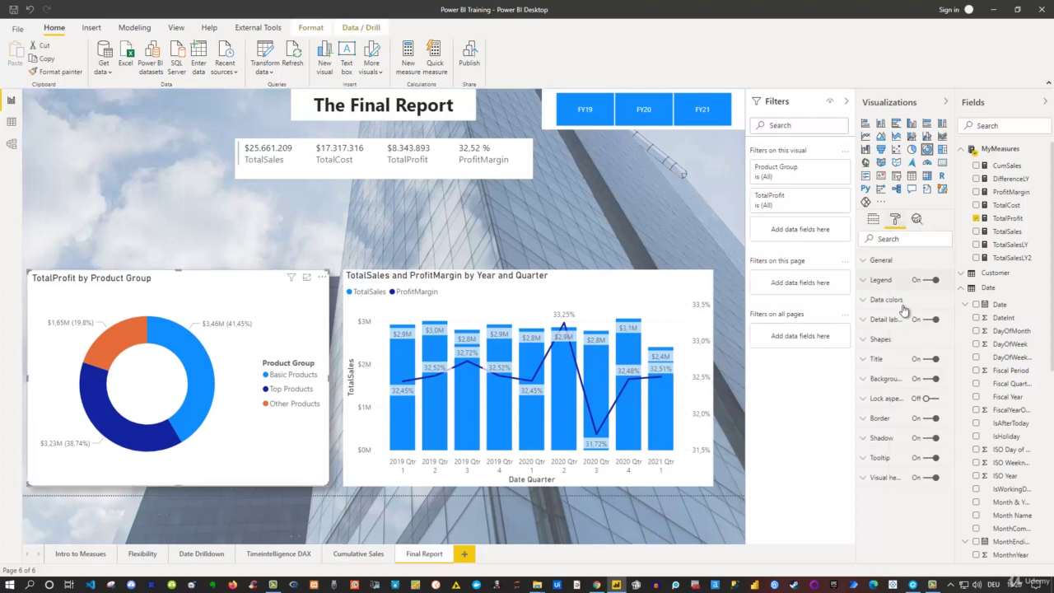
{"action": "left_click", "coordinate": [865, 438]}
{"action": "scroll", "coordinate": [900, 489], "scroll_direction": "down", "scroll_amount": 1}
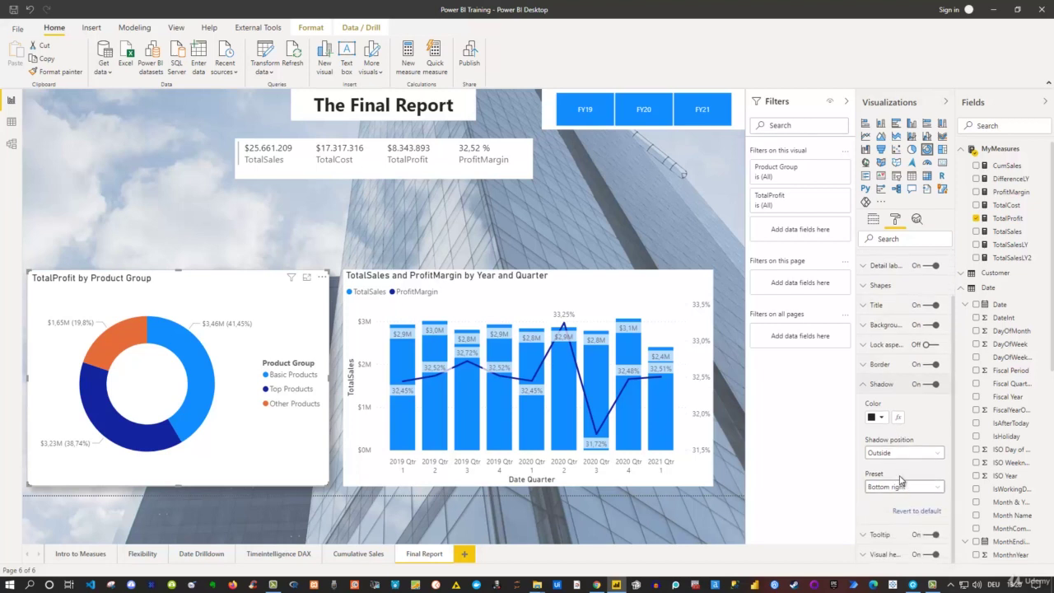
{"action": "left_click", "coordinate": [882, 419]}
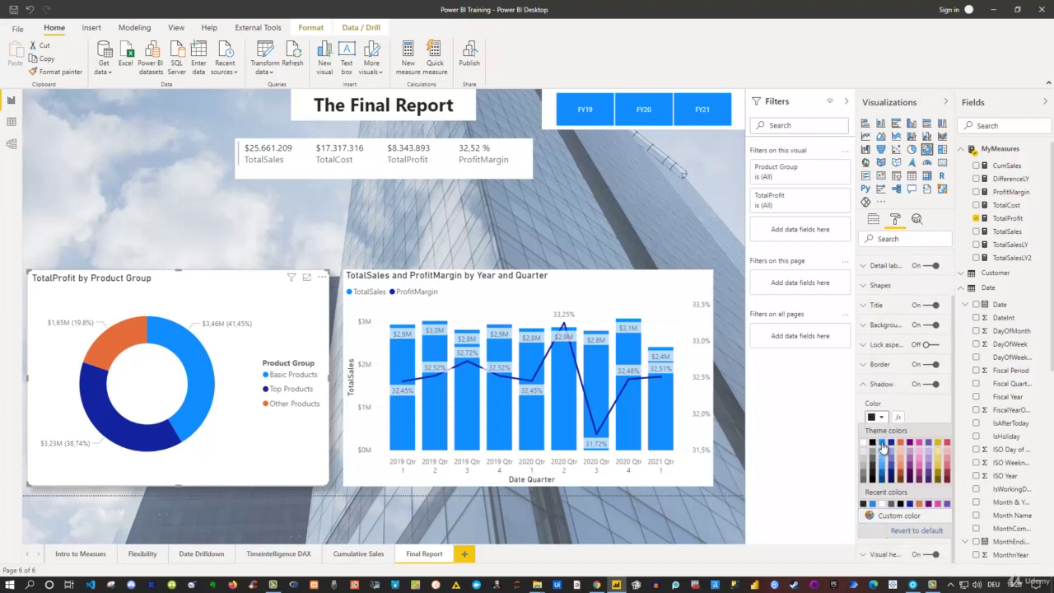
{"action": "left_click", "coordinate": [882, 446]}
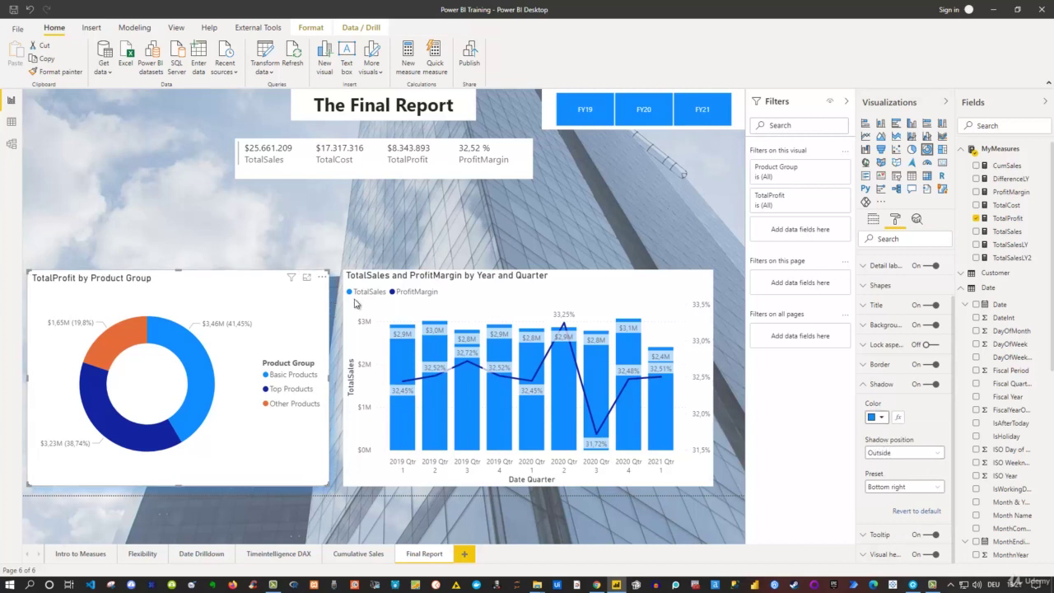
Step: Set the donut chart's shadow color to black, keeping the Outside position and Bottom right preset
{"action": "left_click", "coordinate": [881, 417]}
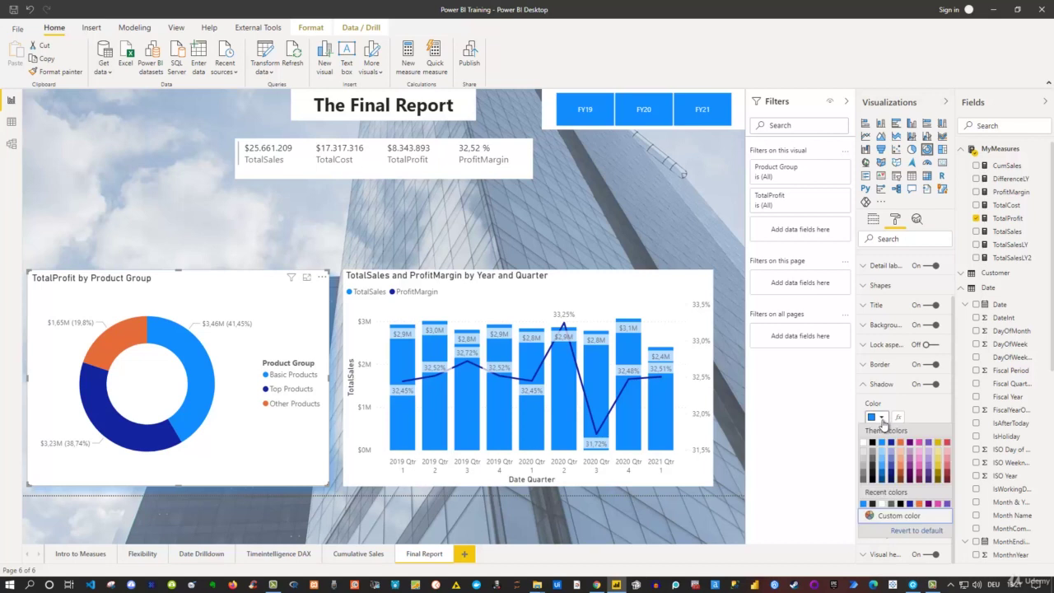
{"action": "left_click", "coordinate": [874, 483]}
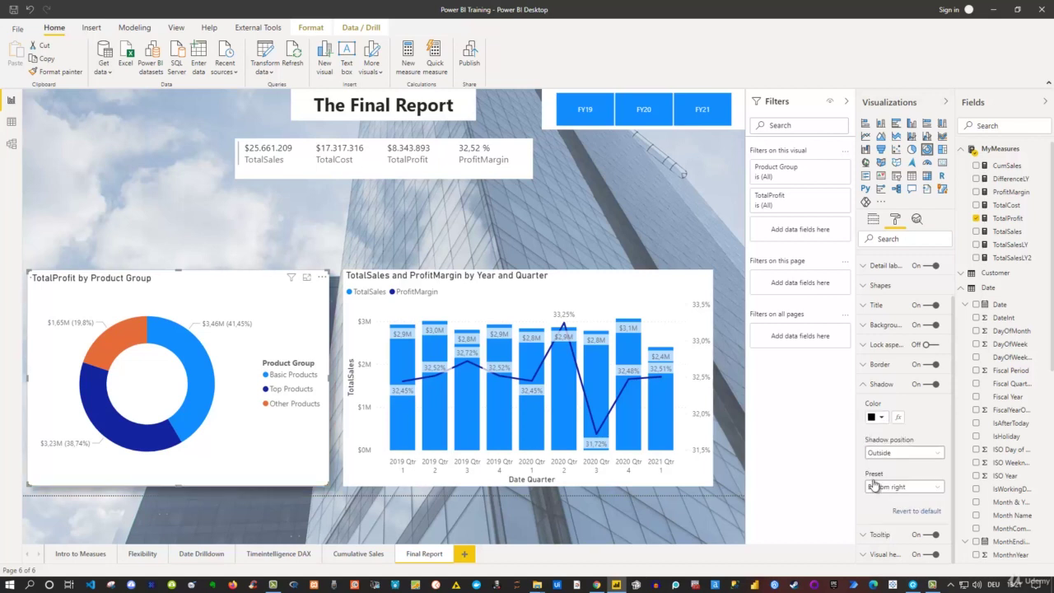
{"action": "left_click", "coordinate": [331, 224]}
{"action": "mouse_move", "coordinate": [305, 302]}
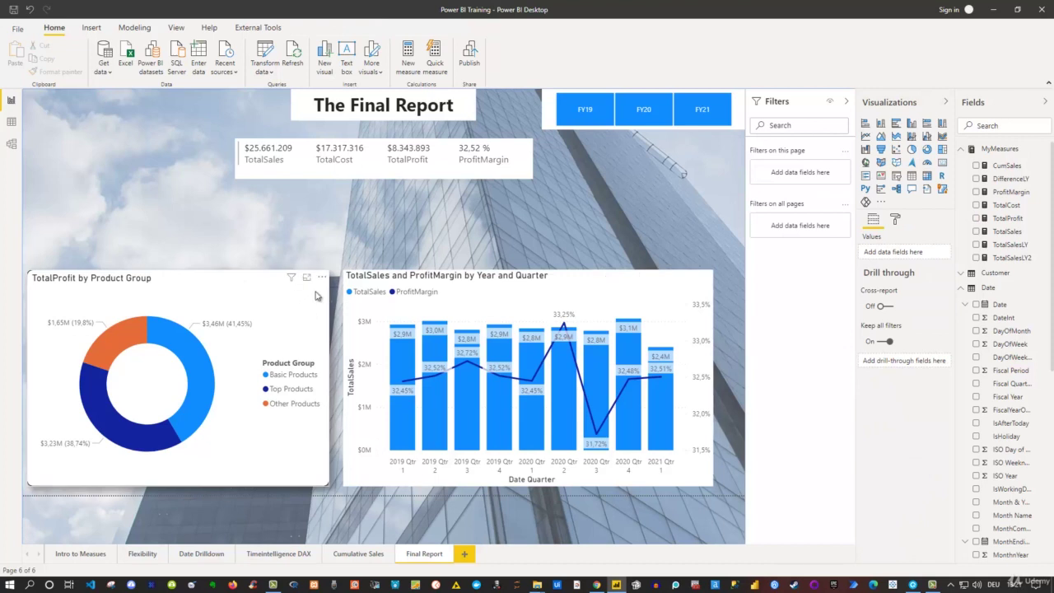
Step: Turn off the background of the TotalProfit by Product Group donut chart
{"action": "mouse_move", "coordinate": [636, 298]}
{"action": "mouse_move", "coordinate": [521, 278]}
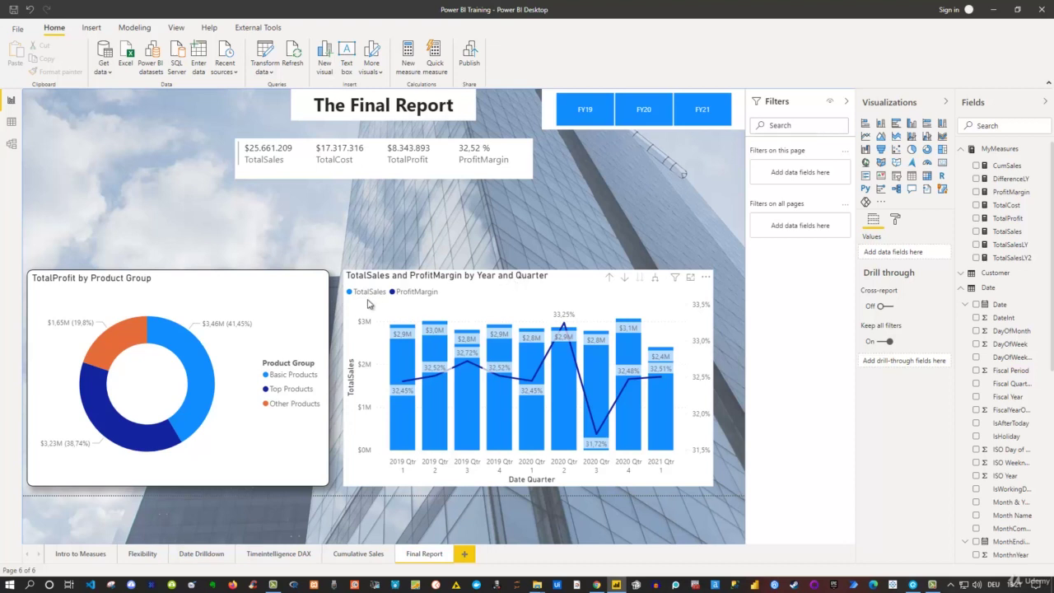
{"action": "left_click", "coordinate": [290, 319]}
{"action": "left_click", "coordinate": [896, 219]}
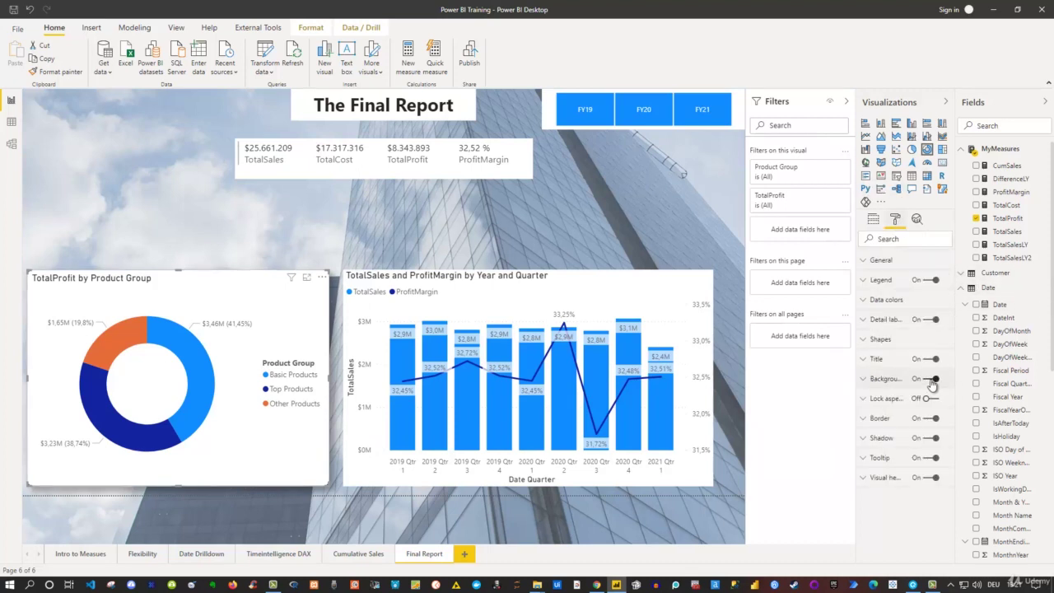
{"action": "left_click", "coordinate": [927, 380]}
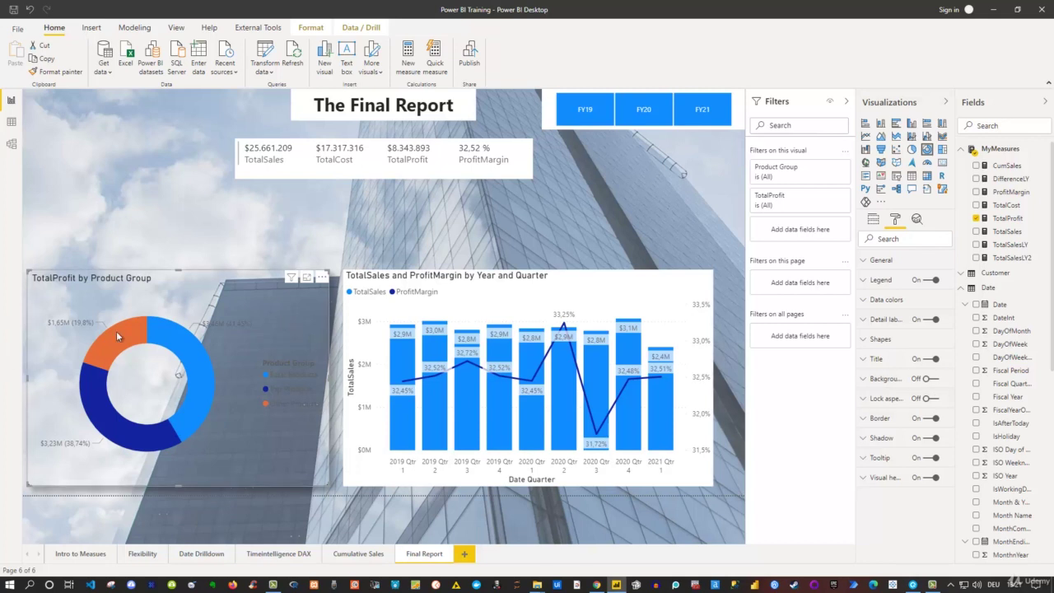
Step: Set the donut chart's detail labels to black with a text size of 15 pt
{"action": "mouse_move", "coordinate": [118, 336]}
{"action": "left_click", "coordinate": [863, 300]}
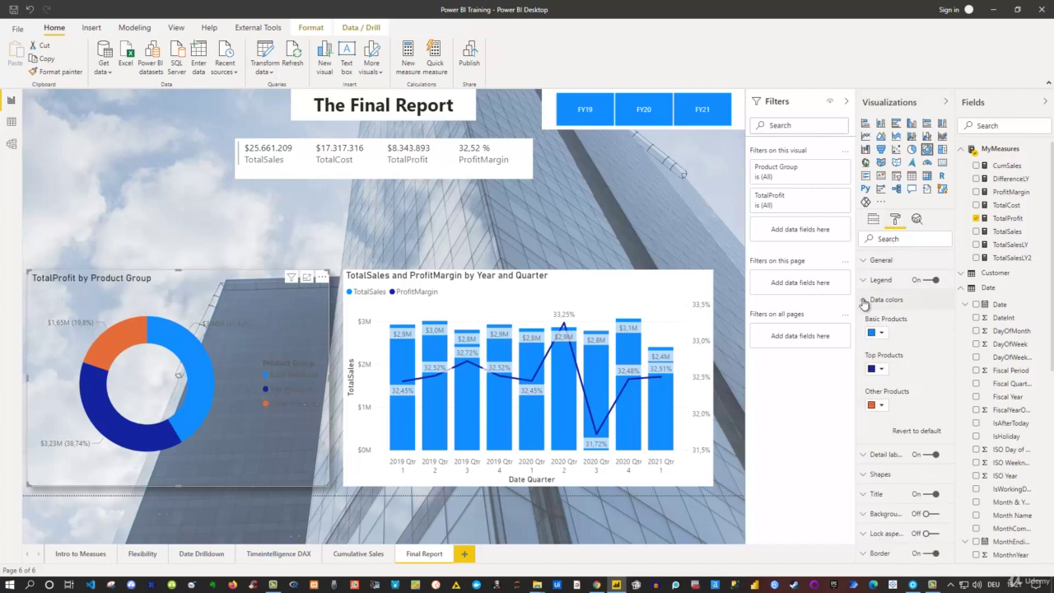
{"action": "left_click", "coordinate": [862, 299]}
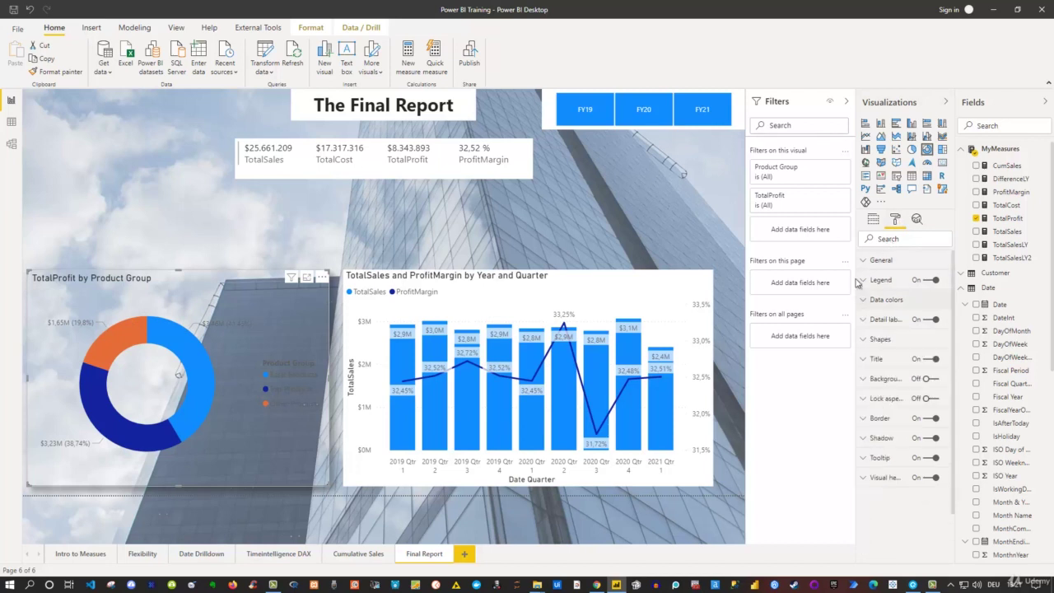
{"action": "left_click", "coordinate": [865, 322]}
{"action": "left_click", "coordinate": [880, 386]}
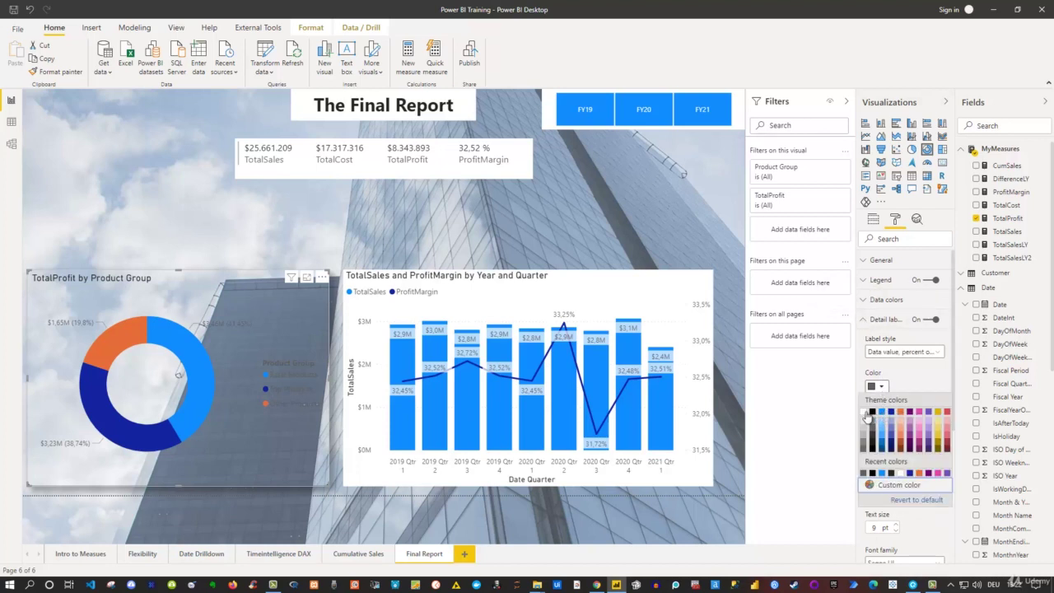
{"action": "left_click", "coordinate": [872, 412]}
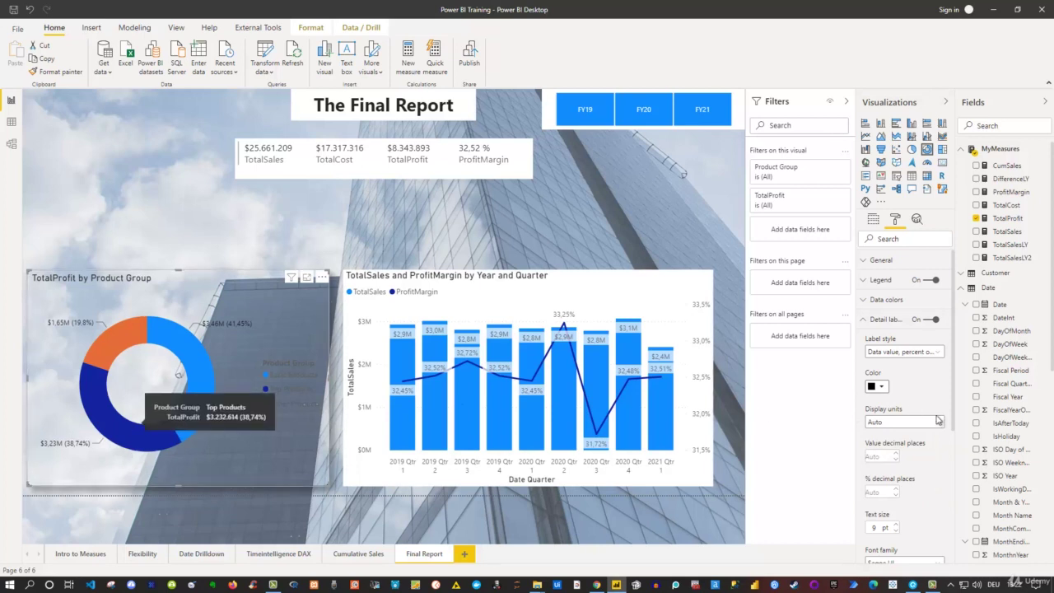
{"action": "scroll", "coordinate": [906, 420], "scroll_direction": "down", "scroll_amount": 3}
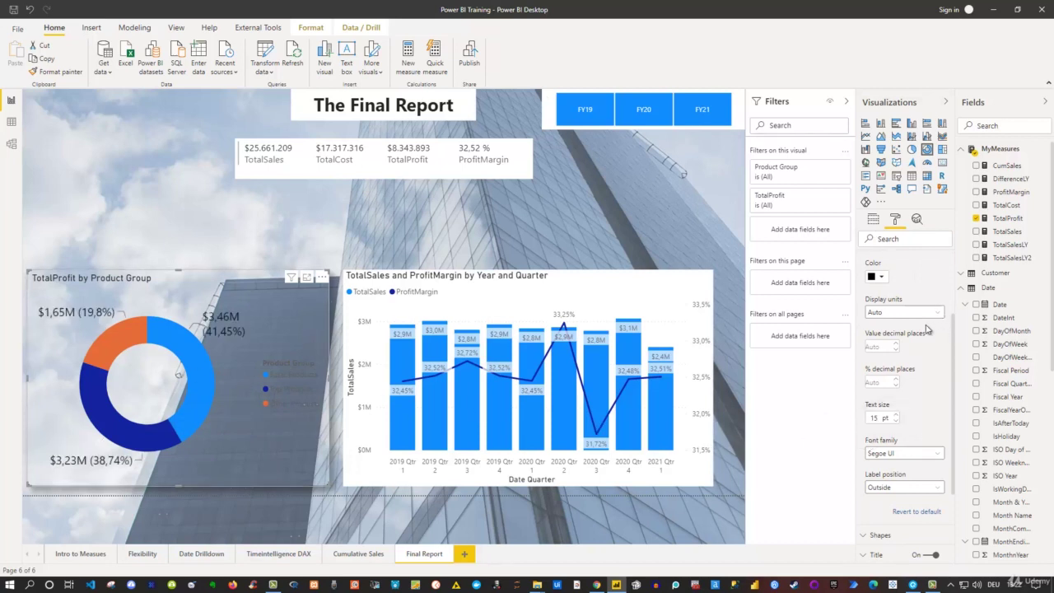
{"action": "scroll", "coordinate": [928, 329], "scroll_direction": "up", "scroll_amount": 2}
{"action": "left_click", "coordinate": [867, 323]}
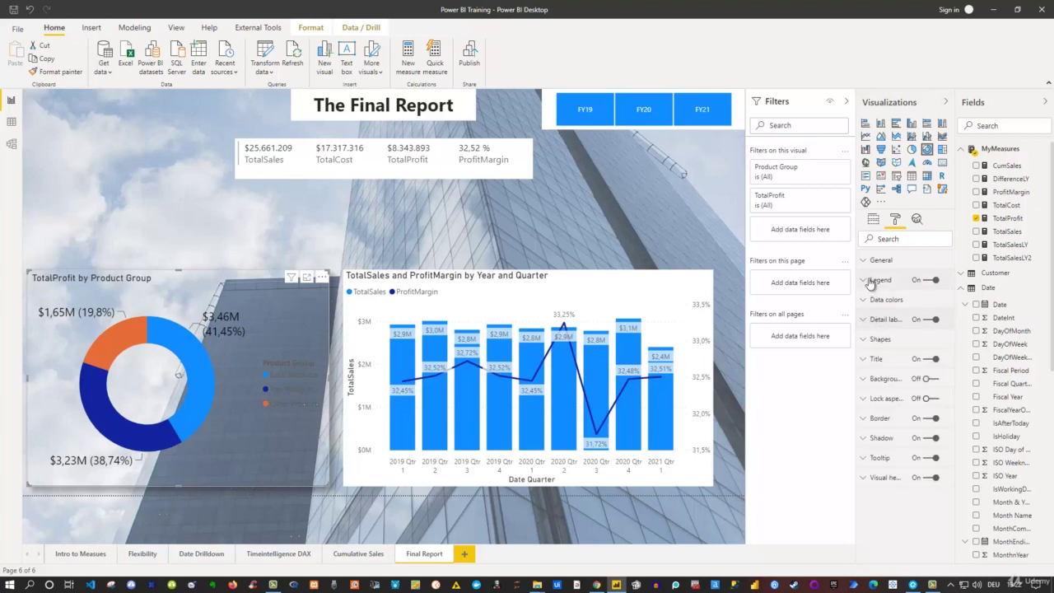
Step: Set the donut chart's legend to black with a text size of 15 pt
{"action": "left_click", "coordinate": [870, 283]}
{"action": "left_click", "coordinate": [884, 421]}
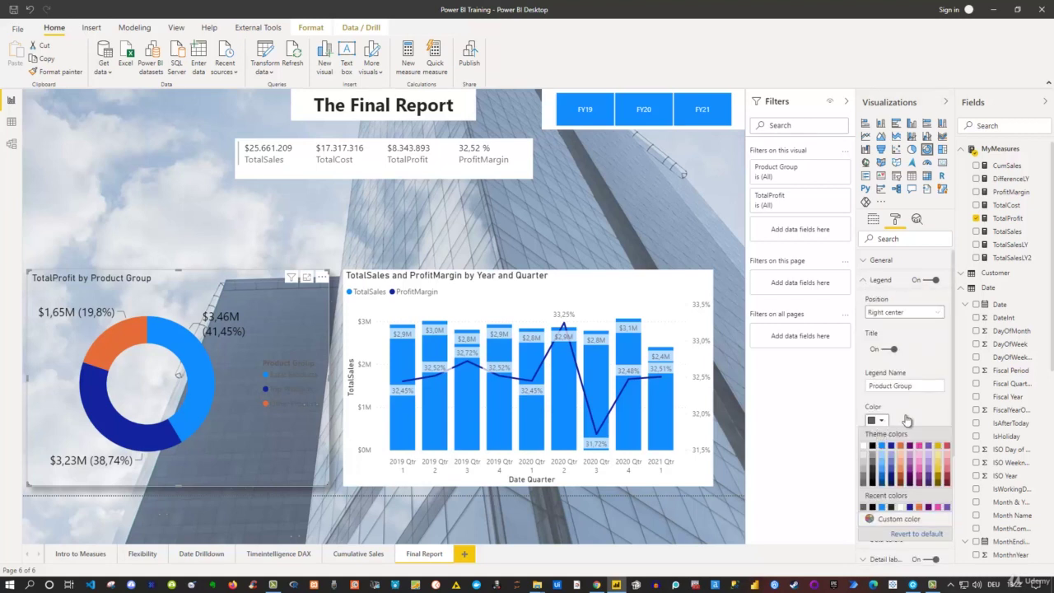
{"action": "left_click", "coordinate": [874, 447]}
{"action": "double_click", "coordinate": [877, 490]}
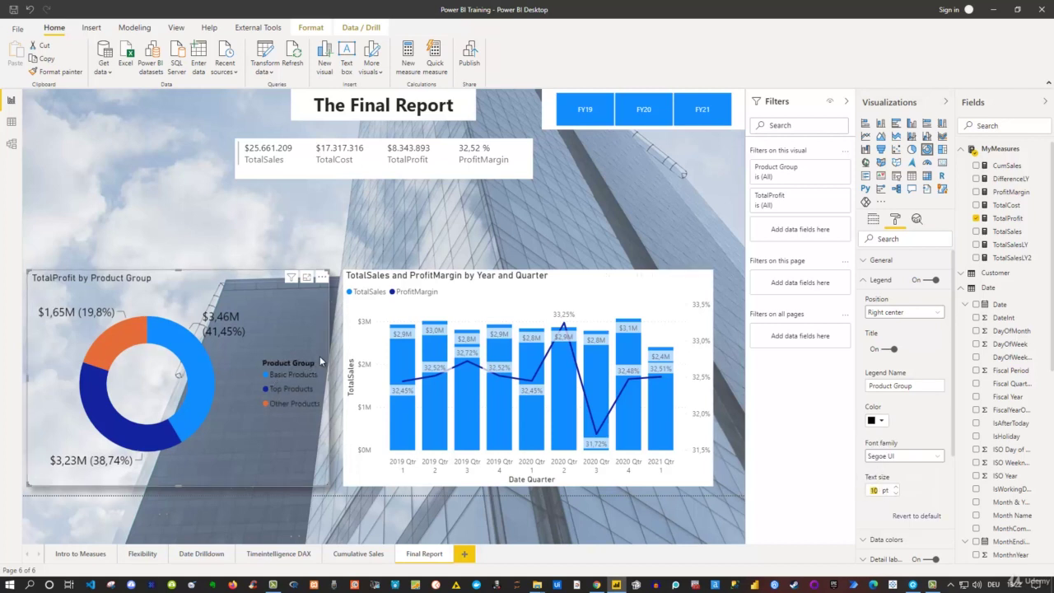
{"action": "type", "text": "1"}
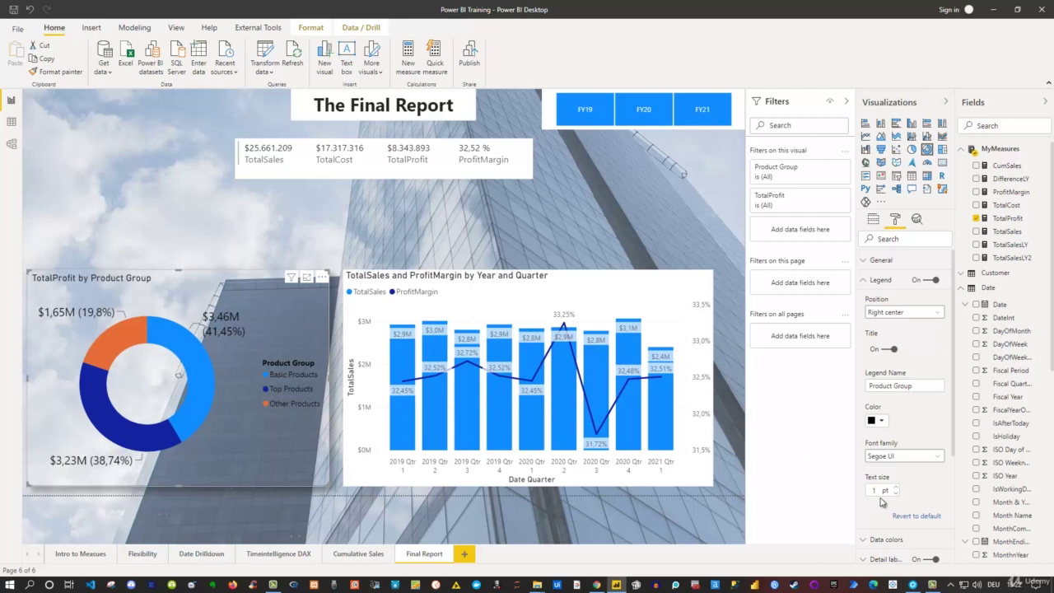
{"action": "type", "text": "5"}
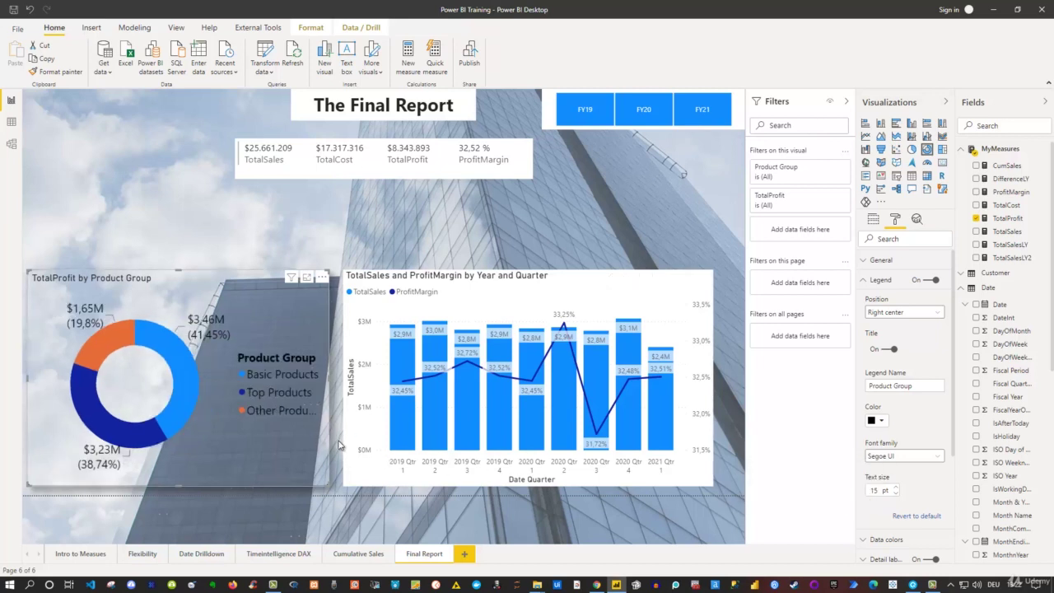
Step: Shift the TotalSales and ProfitMargin chart to the page's right edge and widen the donut chart so its legend entries fit
{"action": "left_click", "coordinate": [463, 293]}
{"action": "left_click_drag", "start_coordinate": [492, 276], "coordinate": [523, 275]}
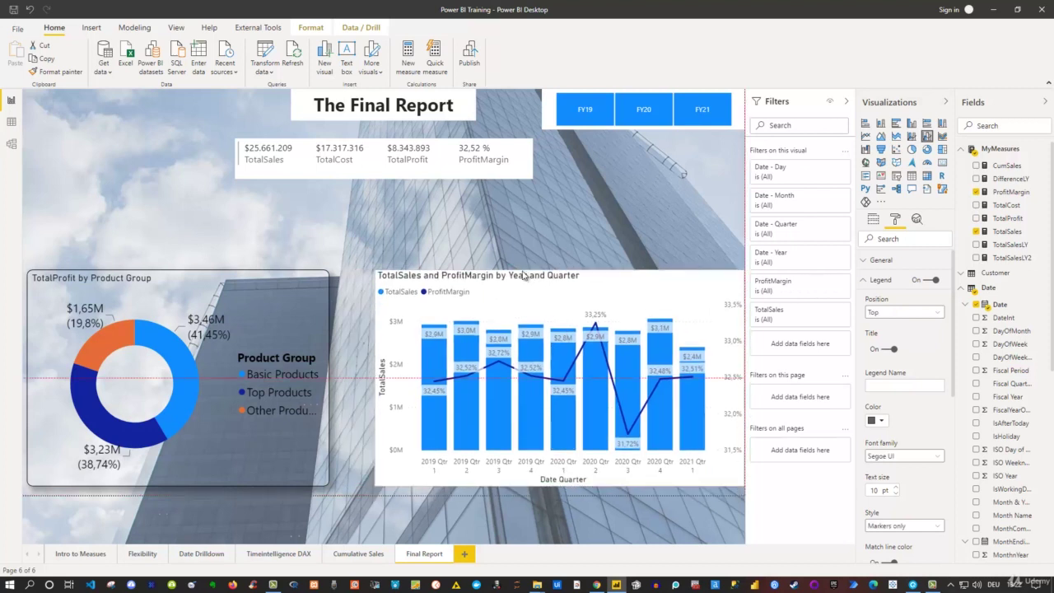
{"action": "left_click", "coordinate": [321, 348]}
{"action": "left_click", "coordinate": [304, 390]}
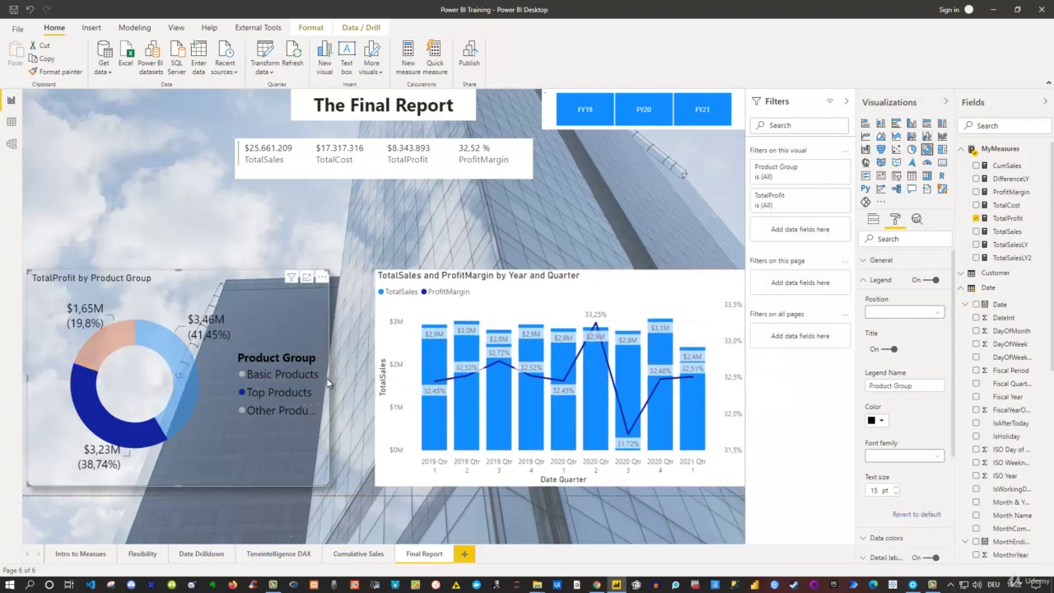
{"action": "left_click_drag", "start_coordinate": [328, 383], "coordinate": [343, 385]}
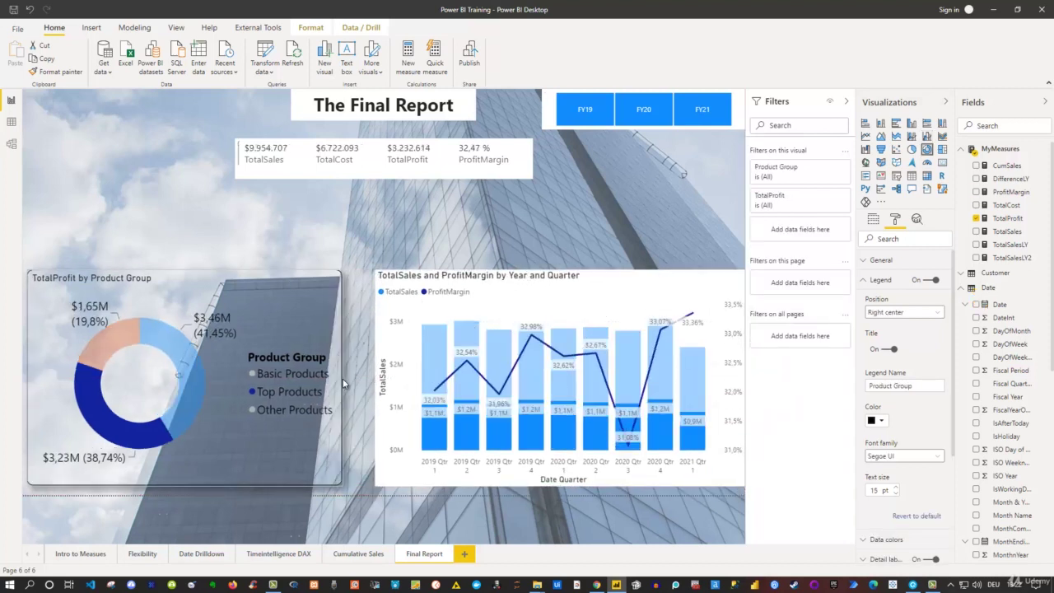
{"action": "left_click", "coordinate": [284, 391]}
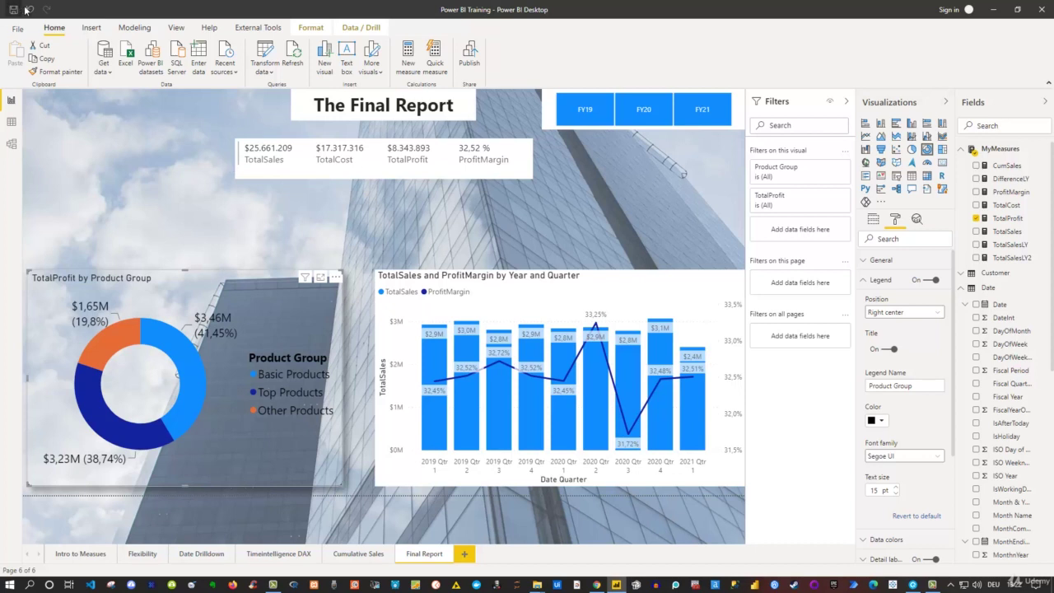
Step: View the name and color settings for customizing the current report theme, and leave them unchanged
{"action": "left_click", "coordinate": [175, 29]}
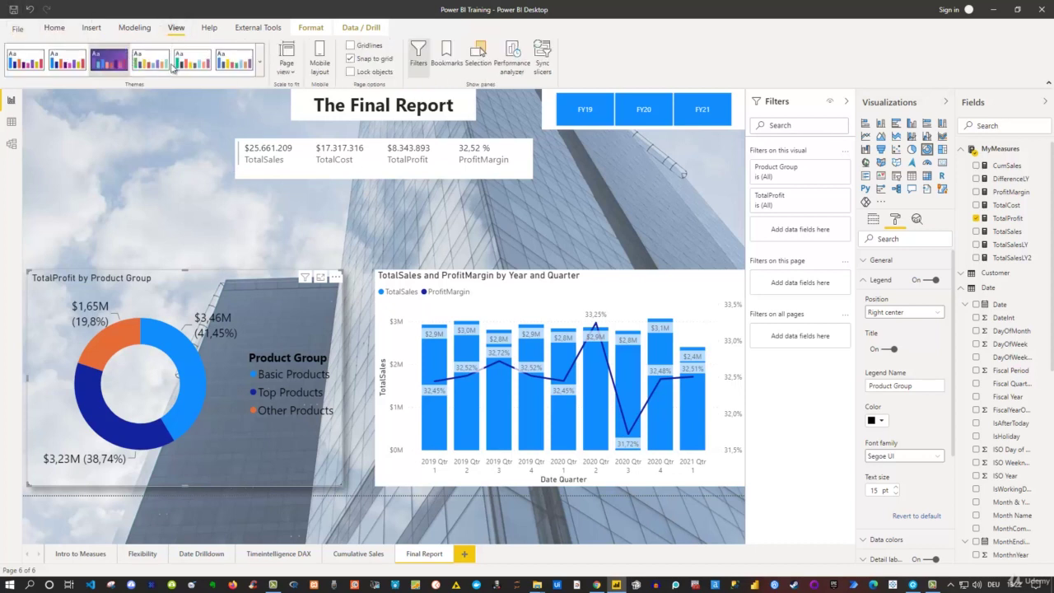
{"action": "left_click", "coordinate": [261, 66]}
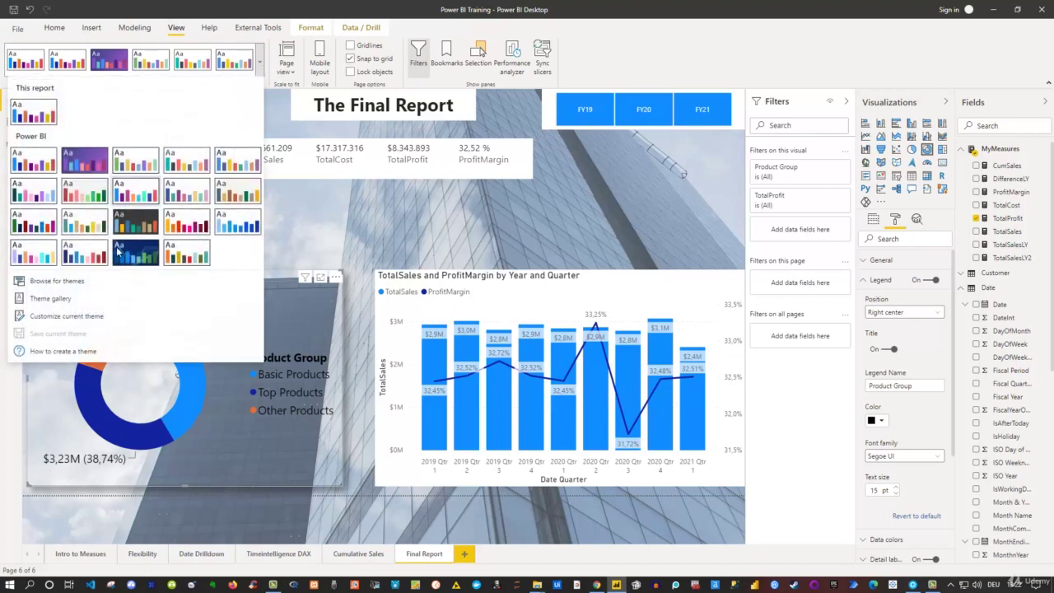
{"action": "left_click", "coordinate": [42, 319]}
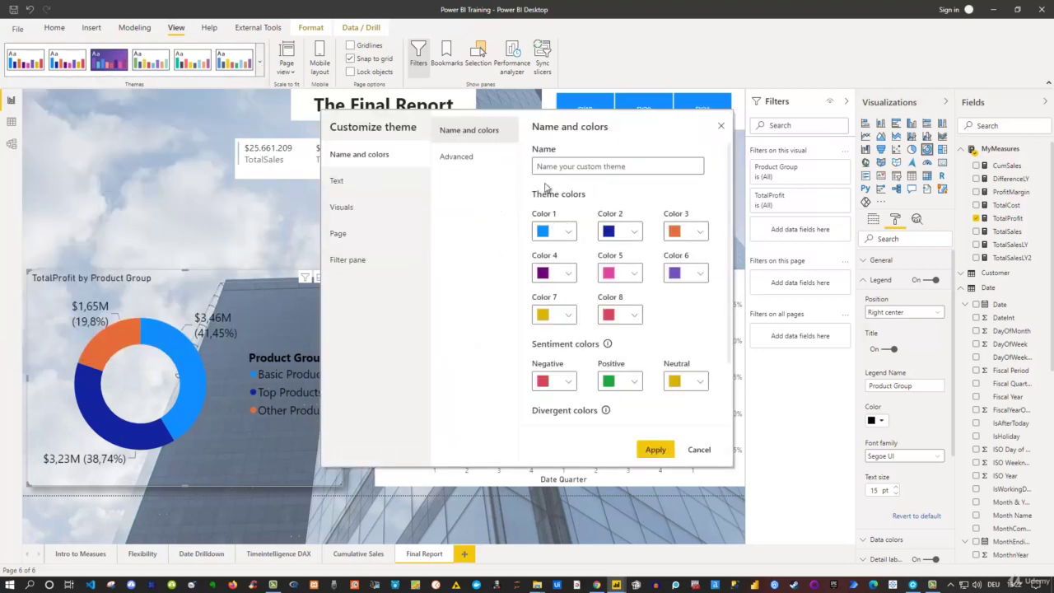
{"action": "left_click", "coordinate": [718, 124]}
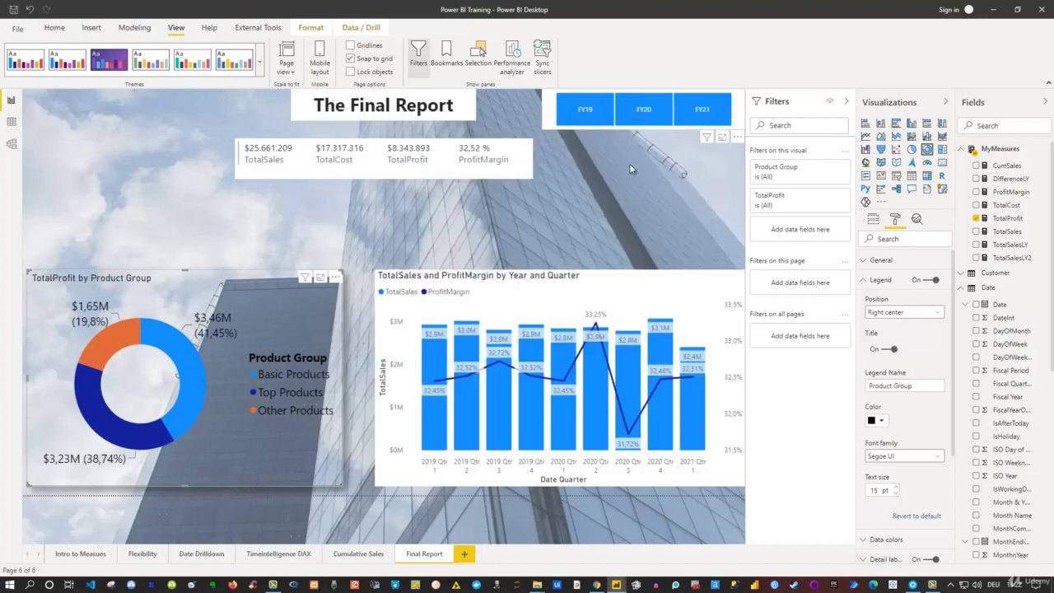
Step: Turn off the background of the TotalSales and ProfitMargin by Year and Quarter chart
{"action": "left_click", "coordinate": [488, 299]}
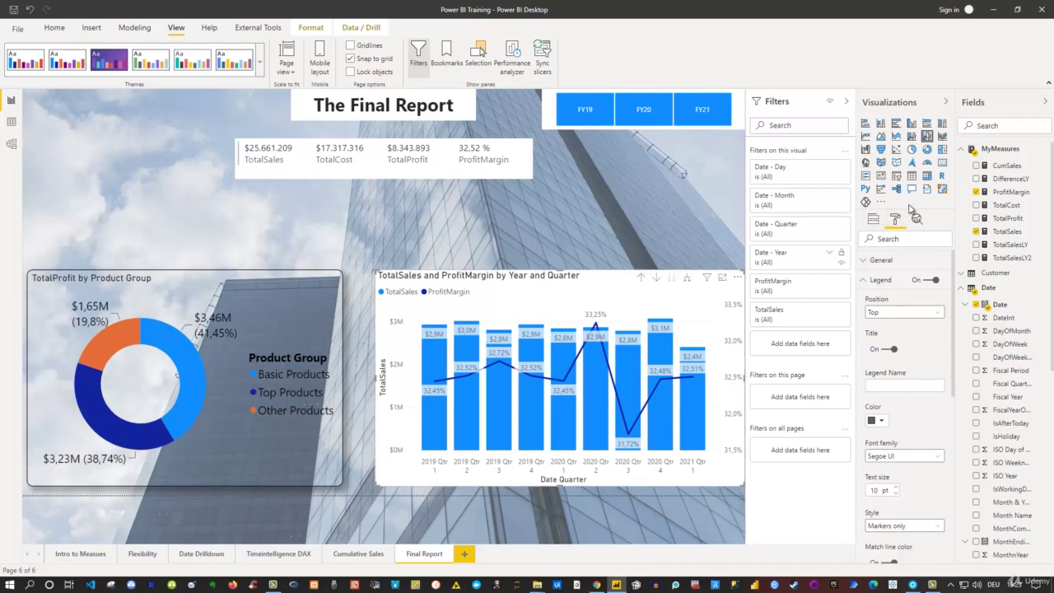
{"action": "left_click", "coordinate": [867, 280]}
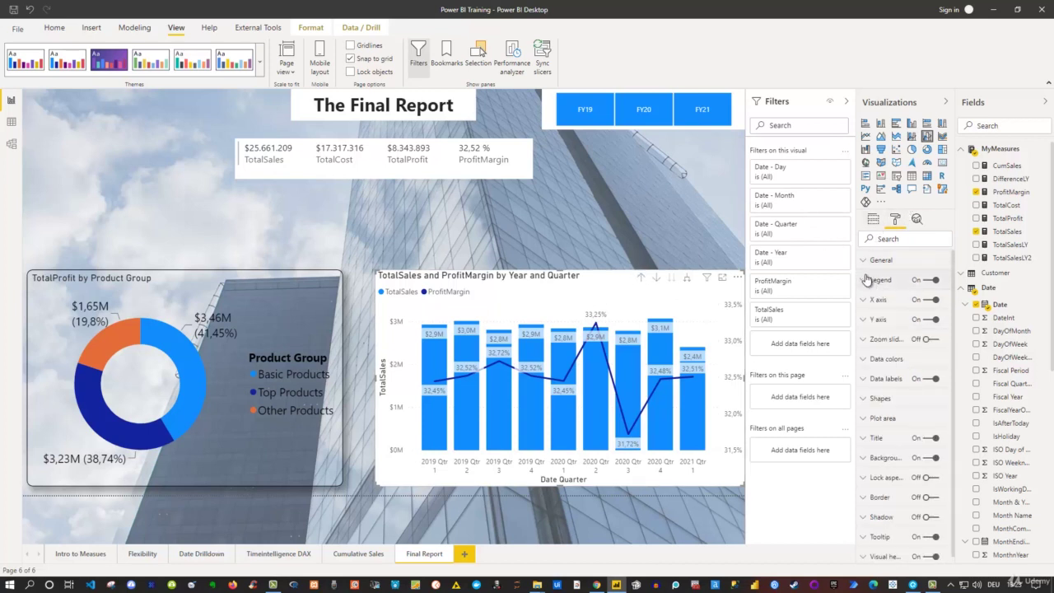
{"action": "left_click", "coordinate": [599, 234]}
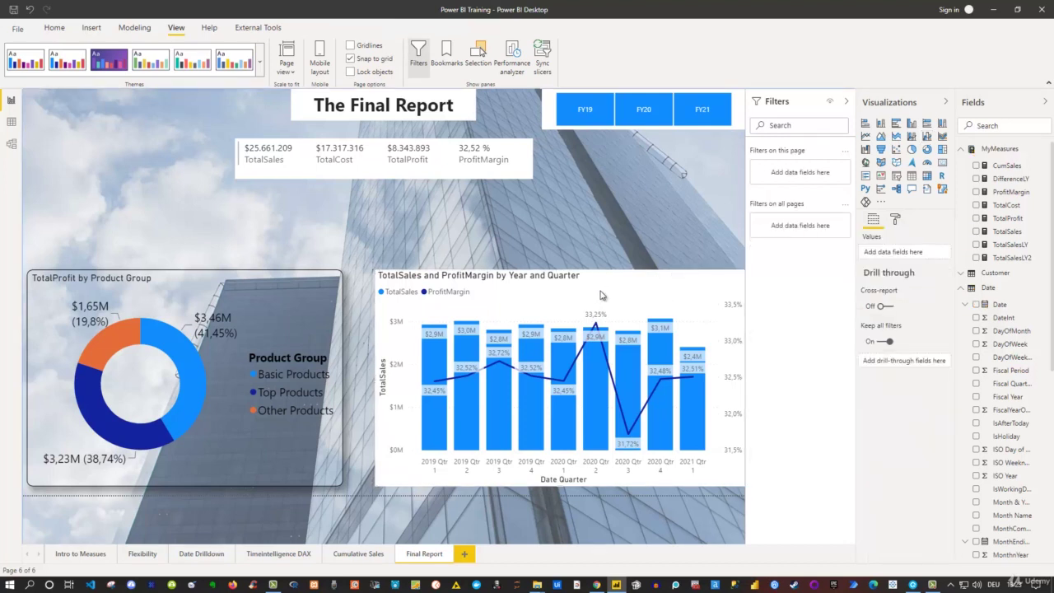
{"action": "left_click", "coordinate": [609, 308]}
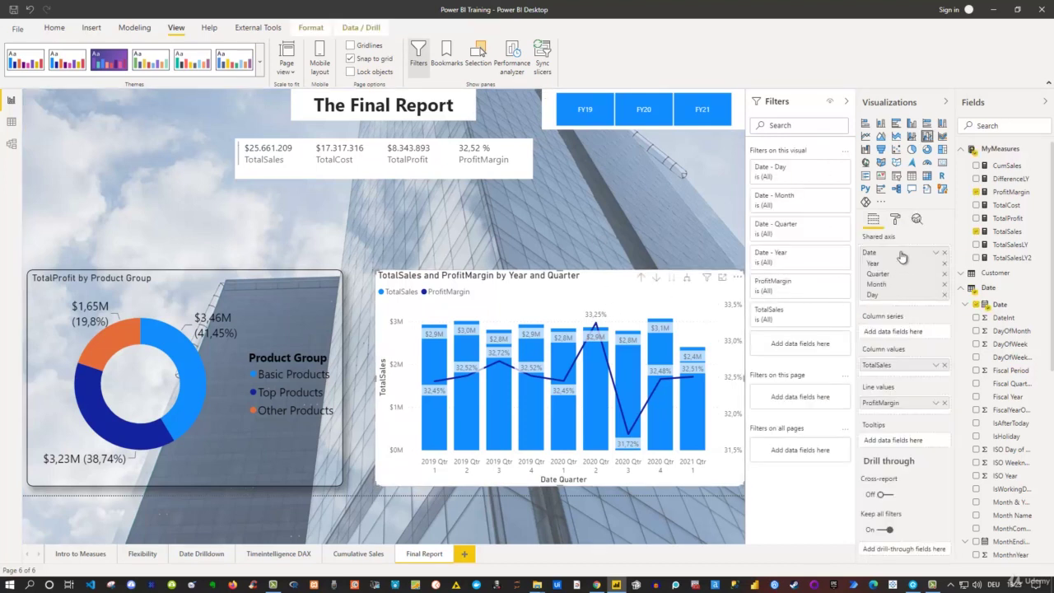
{"action": "left_click", "coordinate": [898, 222]}
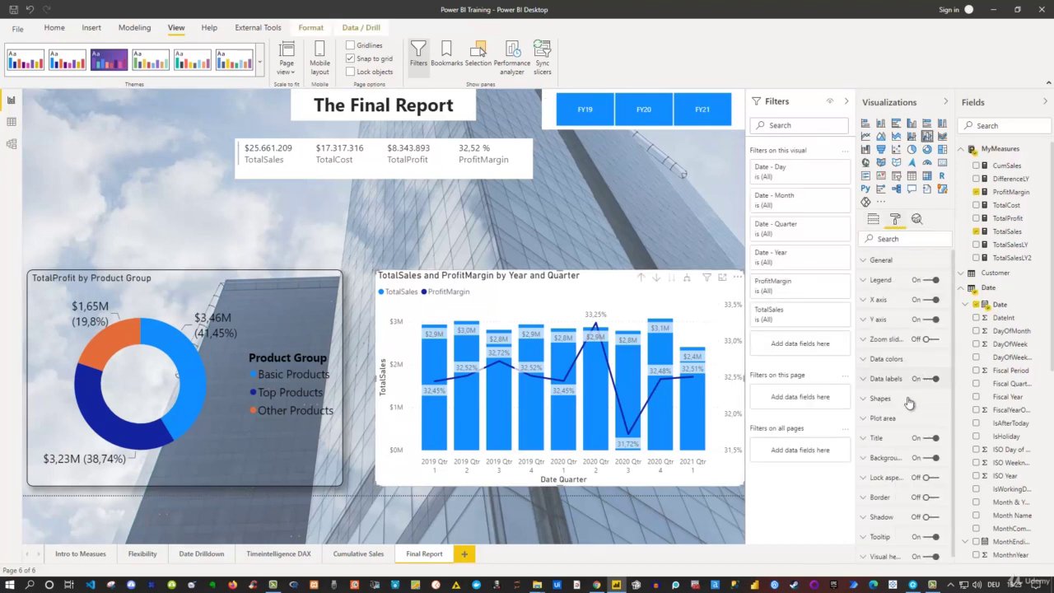
{"action": "left_click", "coordinate": [928, 456]}
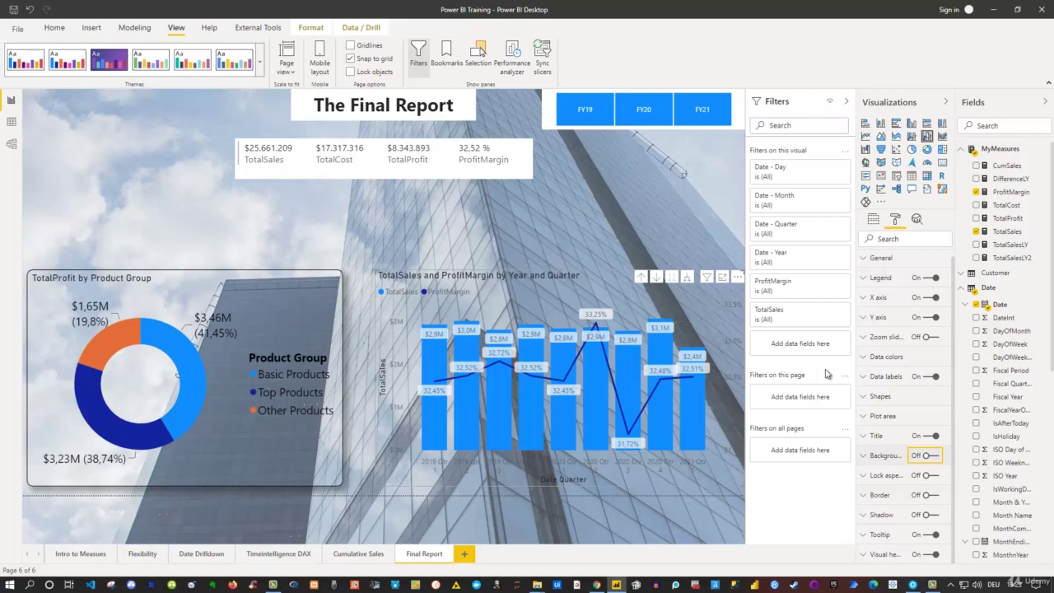
Step: Set the combo chart's X axis labels to black with a text size of 12 pt
{"action": "left_click", "coordinate": [862, 297]}
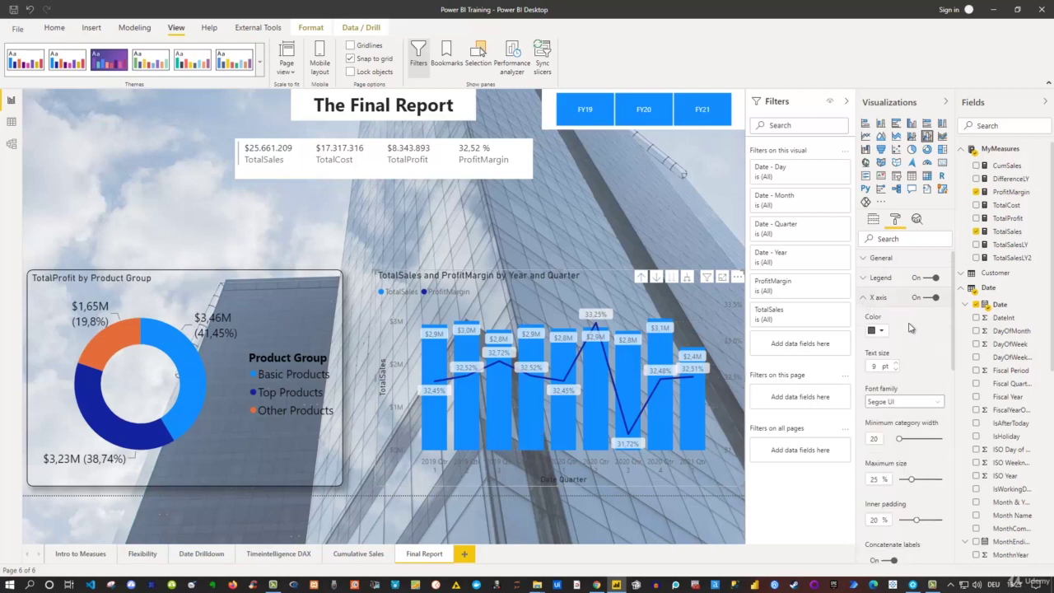
{"action": "left_click", "coordinate": [882, 331]}
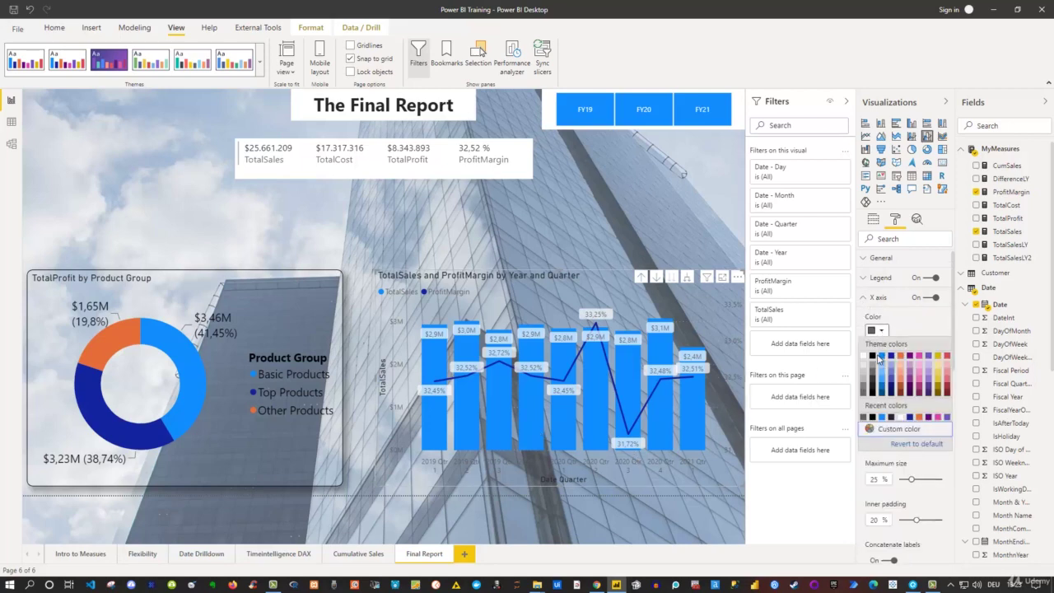
{"action": "left_click", "coordinate": [875, 357]}
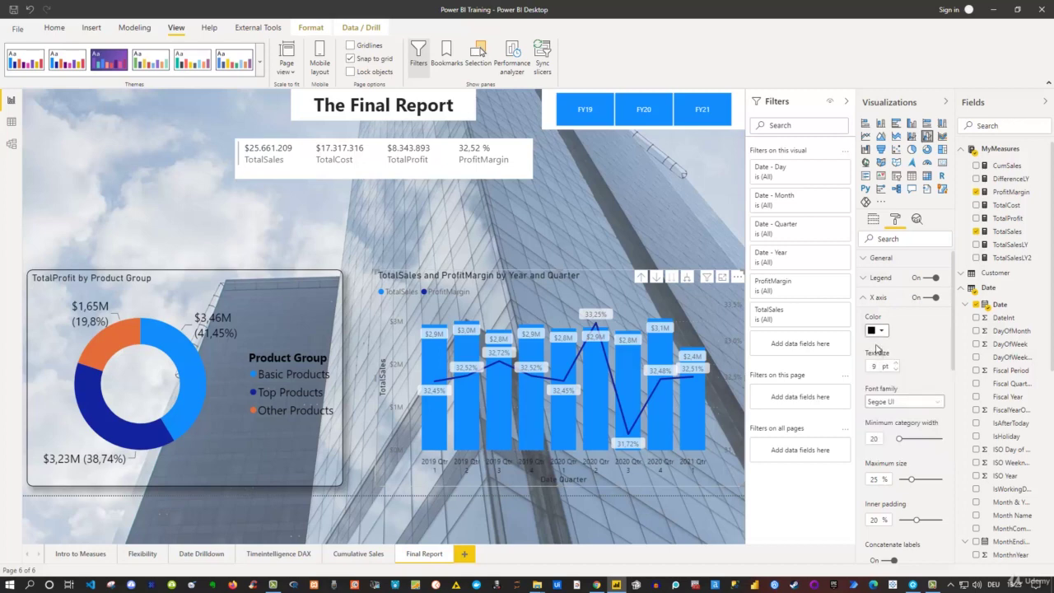
{"action": "left_click", "coordinate": [895, 368]}
{"action": "left_click", "coordinate": [896, 368]}
{"action": "left_click", "coordinate": [896, 368]}
{"action": "left_click", "coordinate": [895, 368]}
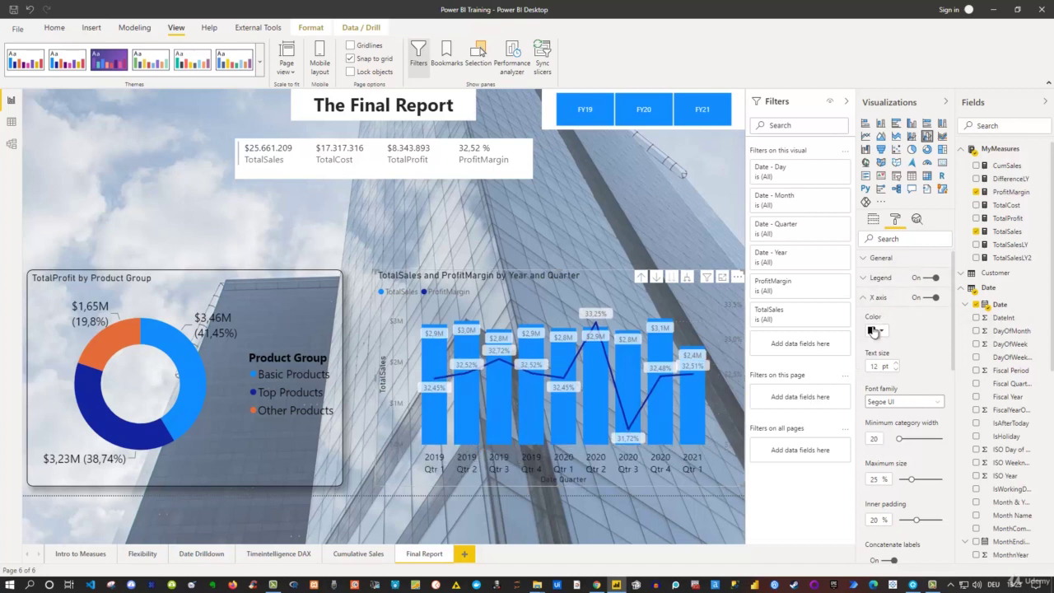
{"action": "left_click", "coordinate": [864, 298]}
Step: Set the combo chart's column Y axis labels to black with a text size of 12 pt
{"action": "left_click", "coordinate": [861, 319]}
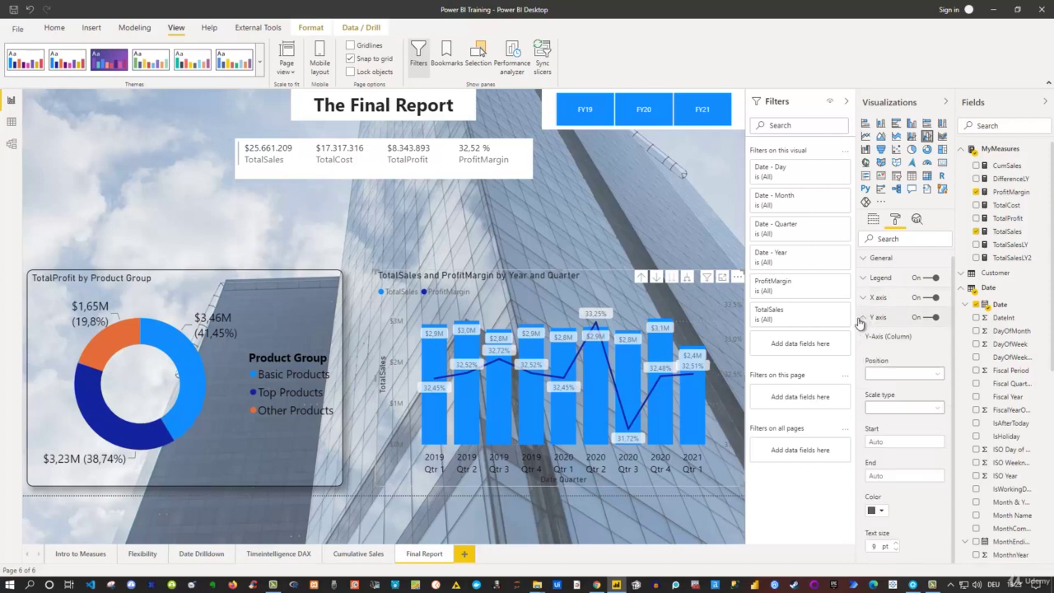
{"action": "scroll", "coordinate": [881, 407], "scroll_direction": "down", "scroll_amount": 2}
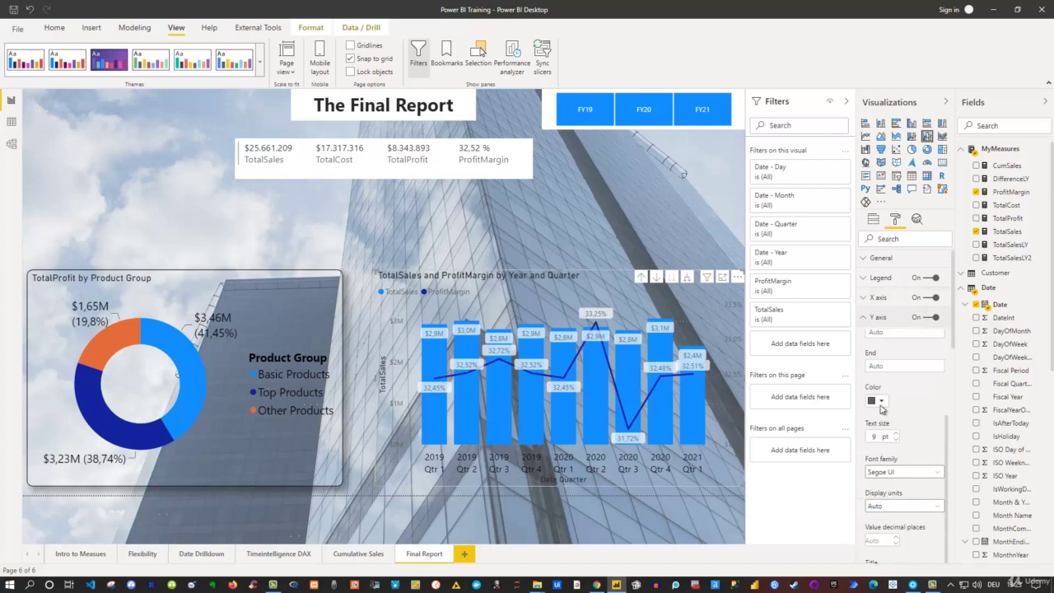
{"action": "left_click", "coordinate": [880, 401]}
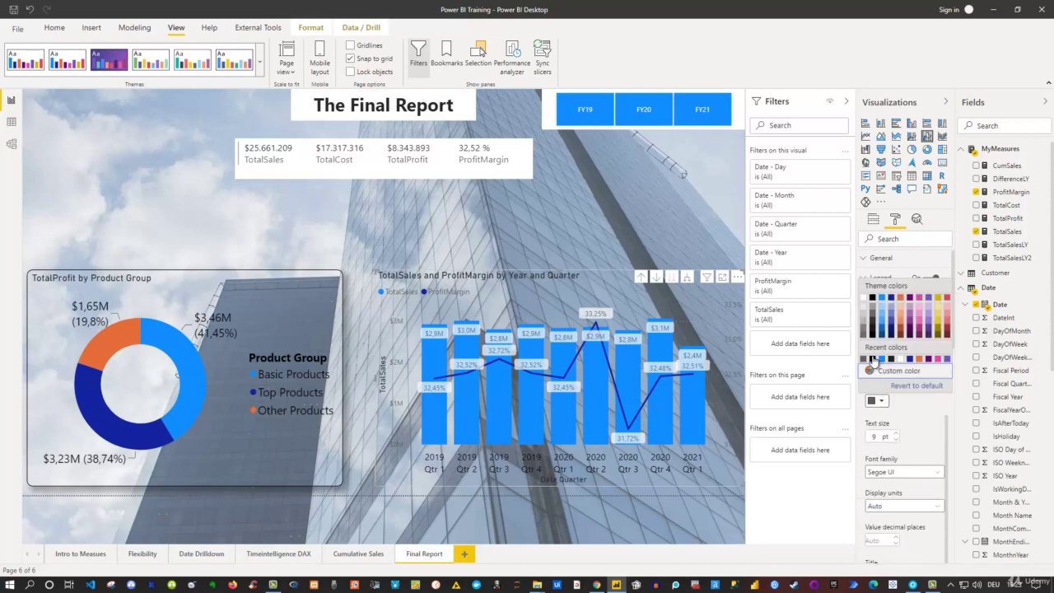
{"action": "left_click", "coordinate": [875, 317]}
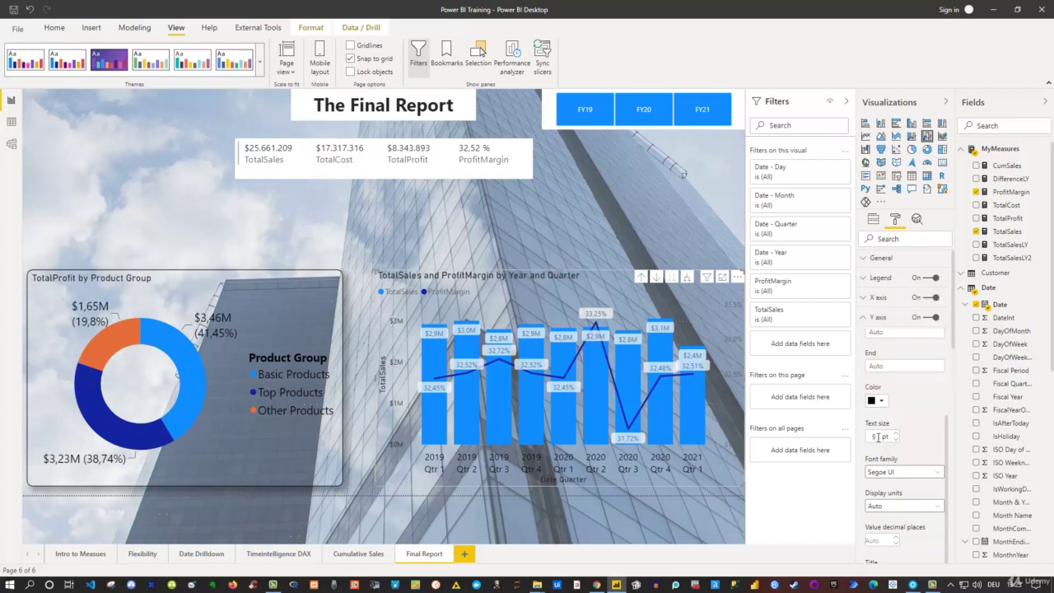
{"action": "left_click", "coordinate": [882, 434]}
{"action": "type", "text": "12"}
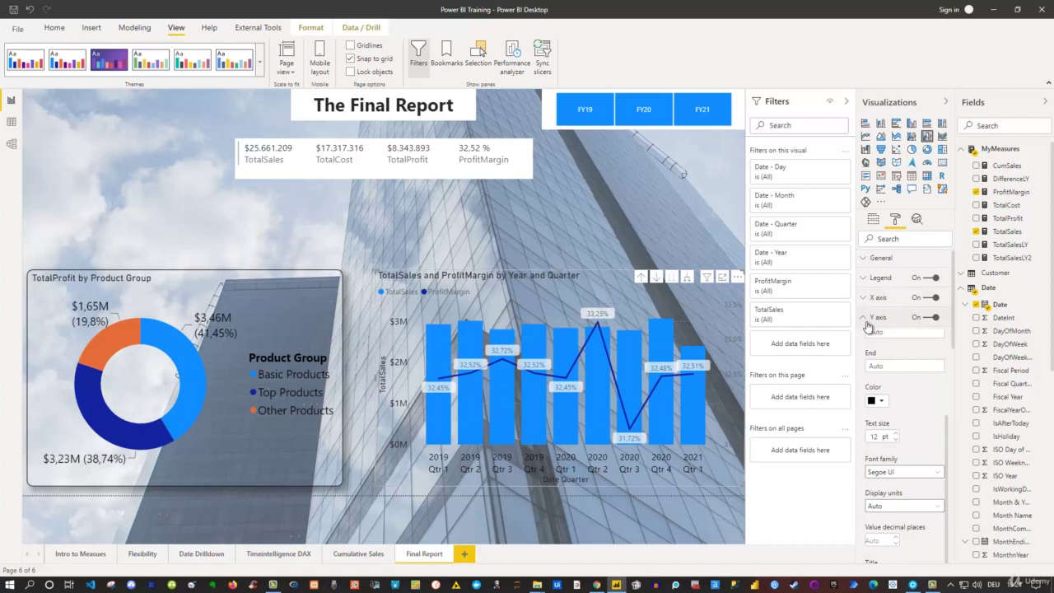
Step: Set the color of the combo chart's Y axis gridlines to black, keeping the dotted line style
{"action": "scroll", "coordinate": [888, 404], "scroll_direction": "down", "scroll_amount": 5}
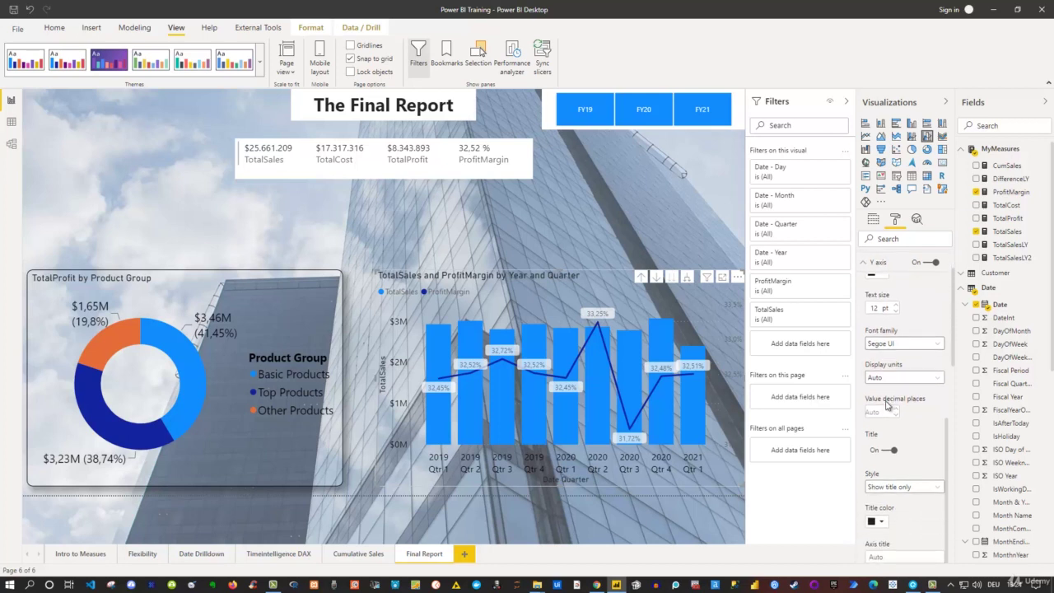
{"action": "scroll", "coordinate": [888, 404], "scroll_direction": "down", "scroll_amount": 4}
{"action": "scroll", "coordinate": [888, 404], "scroll_direction": "down", "scroll_amount": 4}
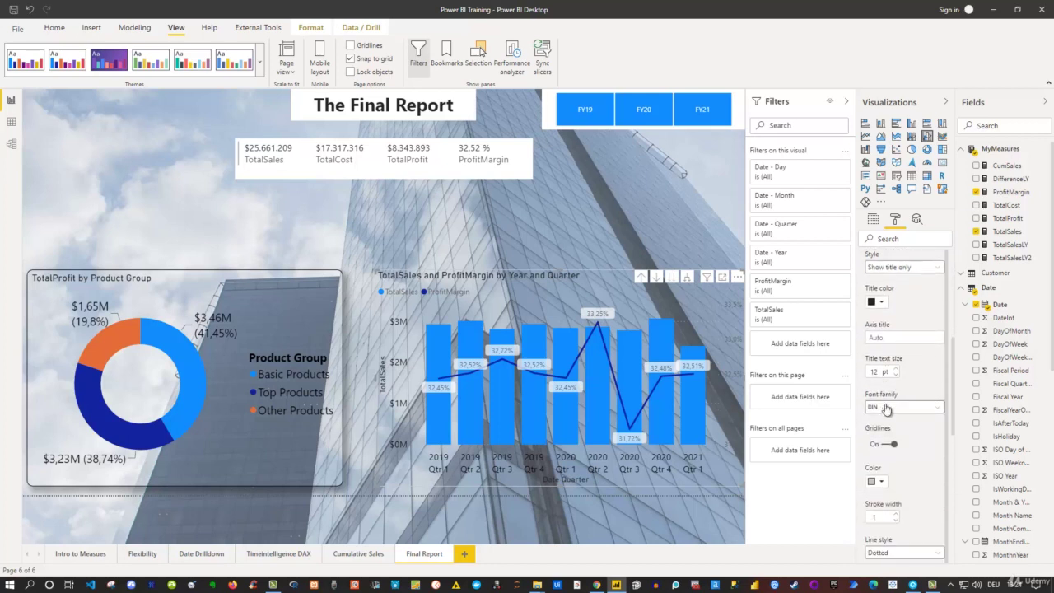
{"action": "scroll", "coordinate": [900, 443], "scroll_direction": "down", "scroll_amount": 2}
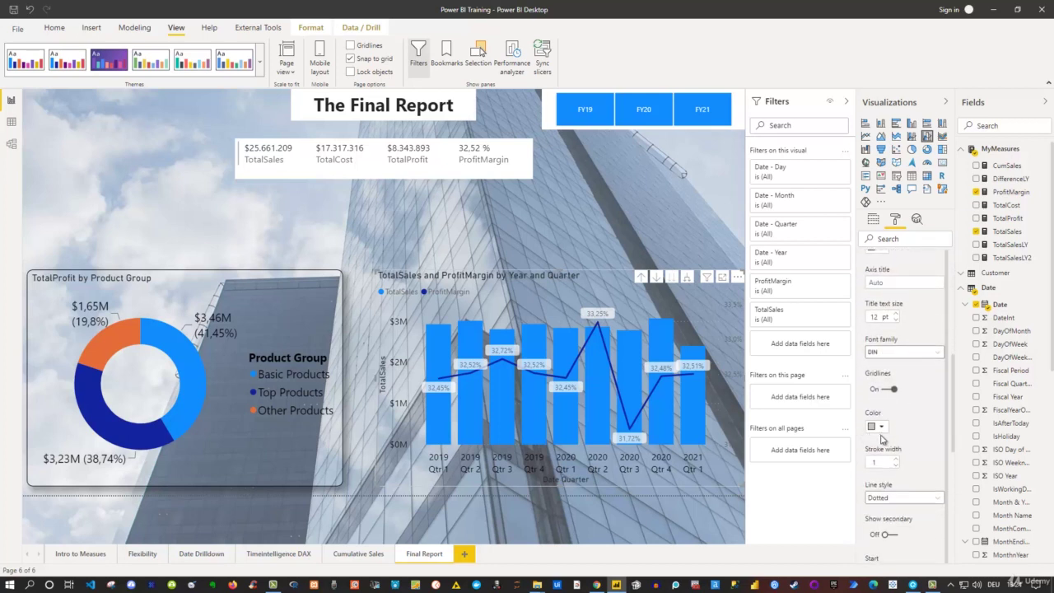
{"action": "left_click", "coordinate": [884, 429]}
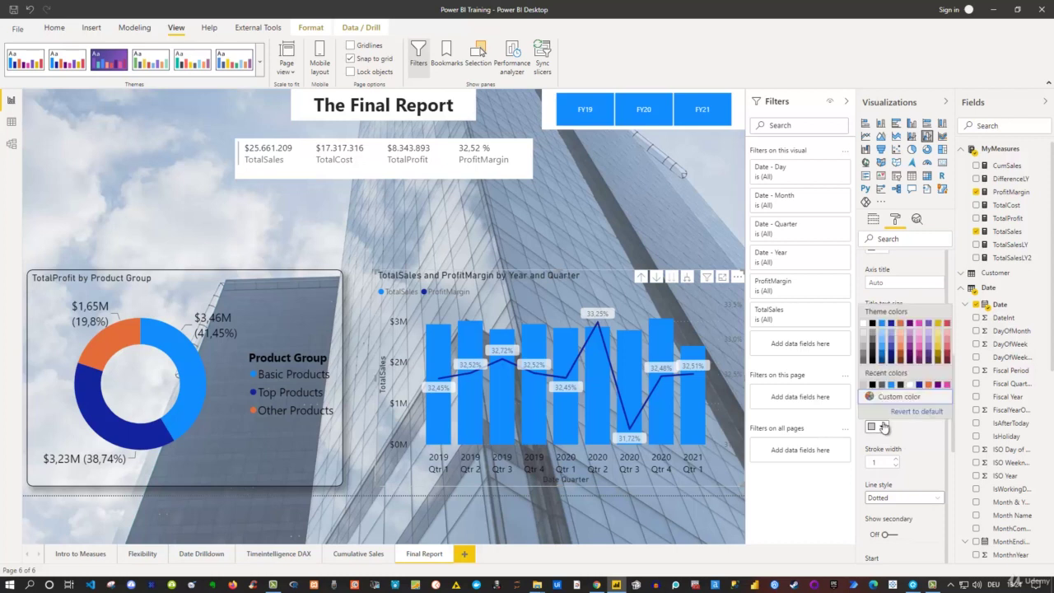
{"action": "left_click", "coordinate": [875, 390]}
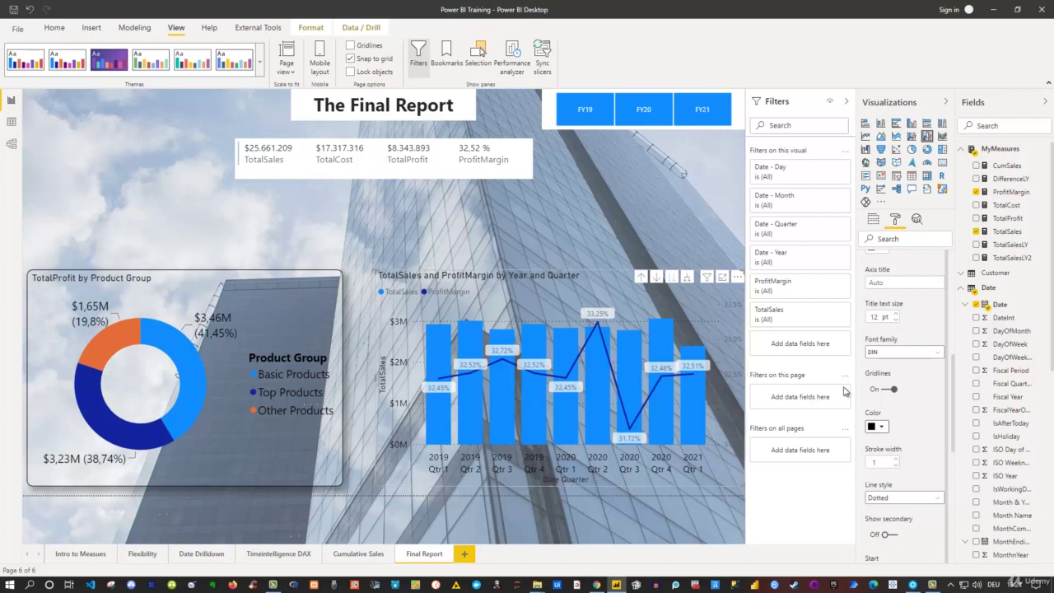
Step: Enable the combo chart's secondary Y axis and set its labels to black with a text size of 12 pt
{"action": "scroll", "coordinate": [890, 412], "scroll_direction": "down", "scroll_amount": 3}
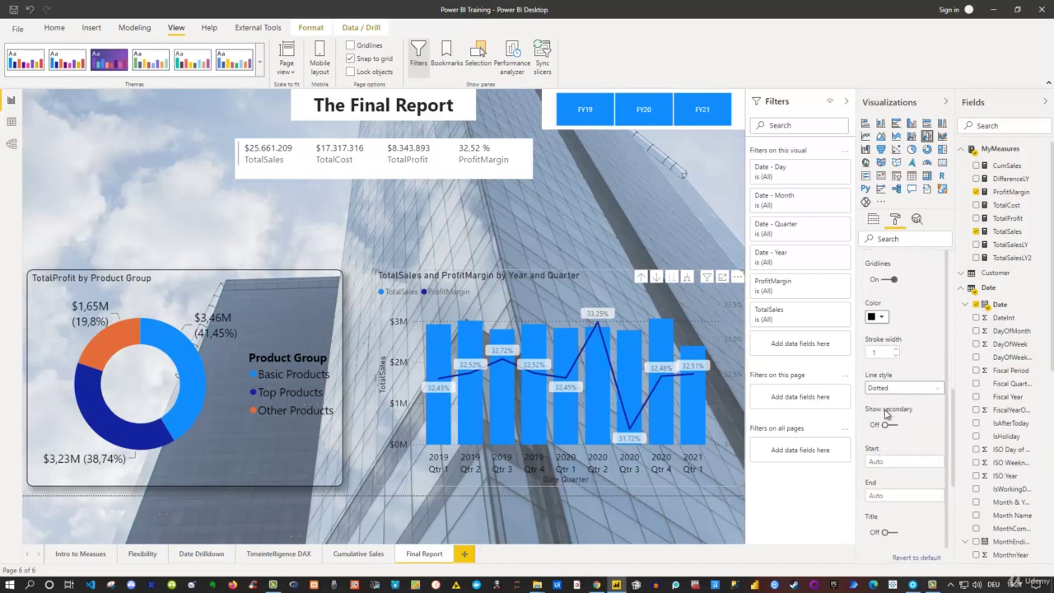
{"action": "left_click", "coordinate": [893, 426]}
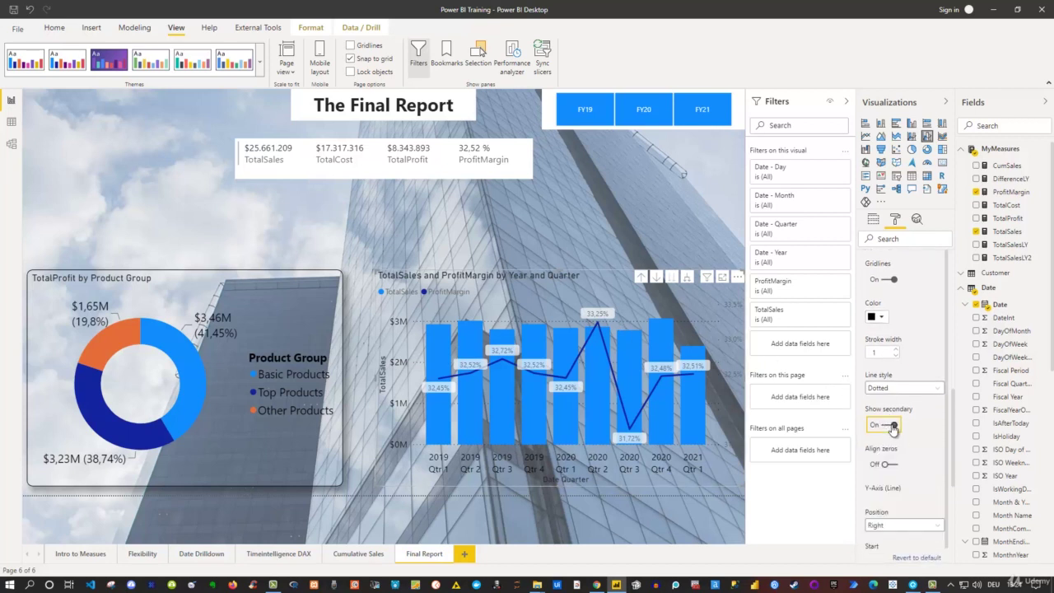
{"action": "scroll", "coordinate": [905, 497], "scroll_direction": "down", "scroll_amount": 5}
{"action": "left_click", "coordinate": [883, 499]}
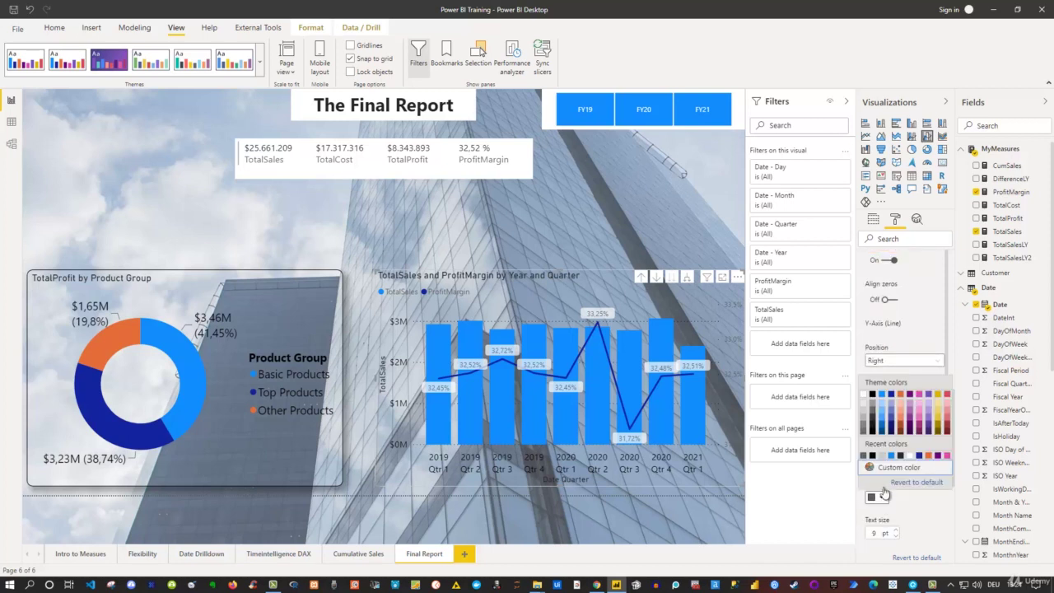
{"action": "left_click", "coordinate": [872, 394]}
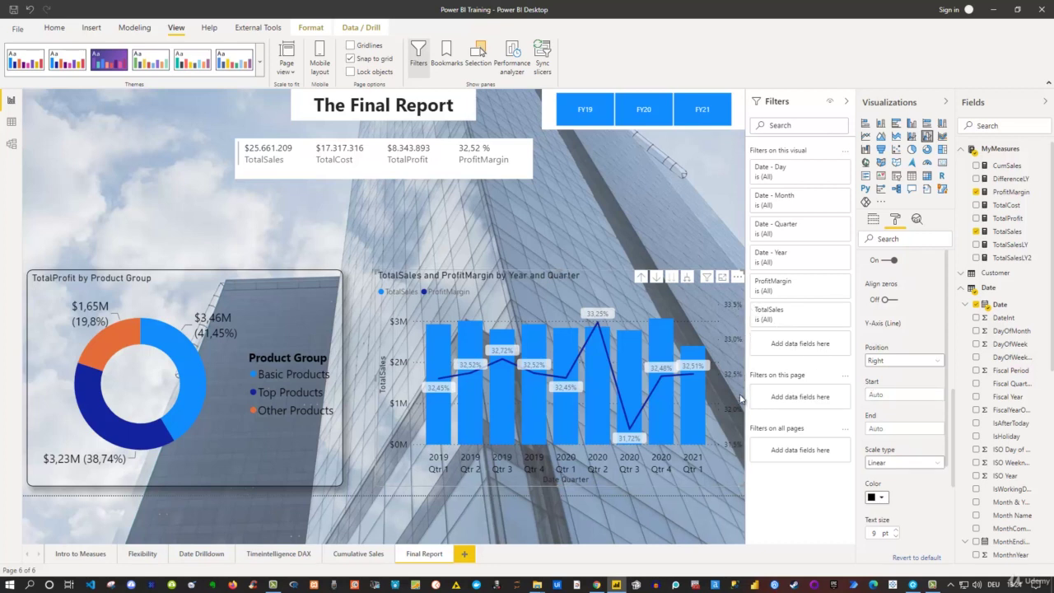
{"action": "left_click", "coordinate": [874, 531]}
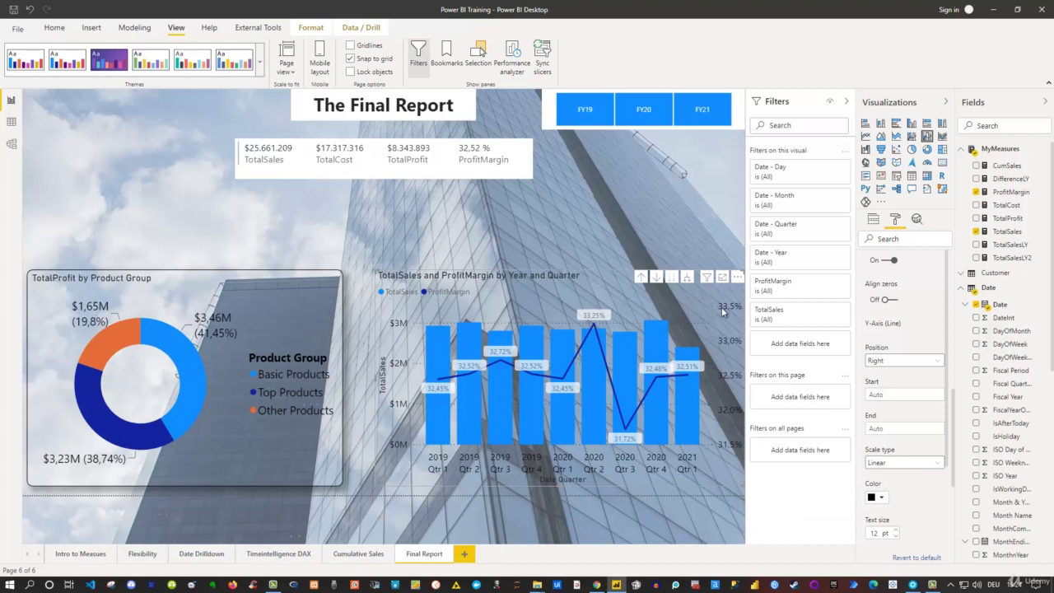
Step: Set the transparency of the report page's wallpaper image to 40%
{"action": "left_click", "coordinate": [578, 208]}
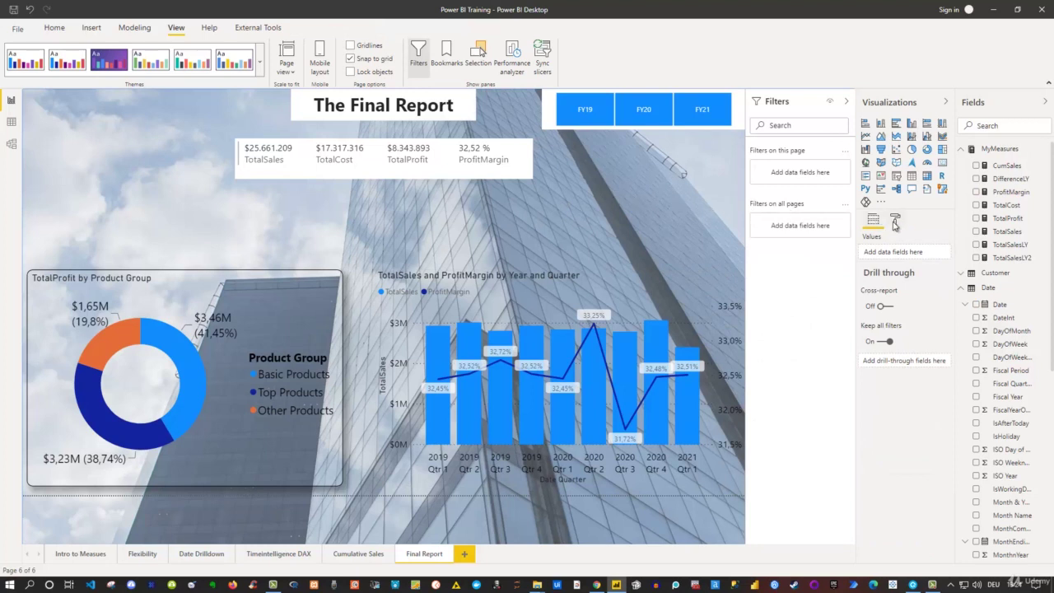
{"action": "left_click", "coordinate": [895, 220]}
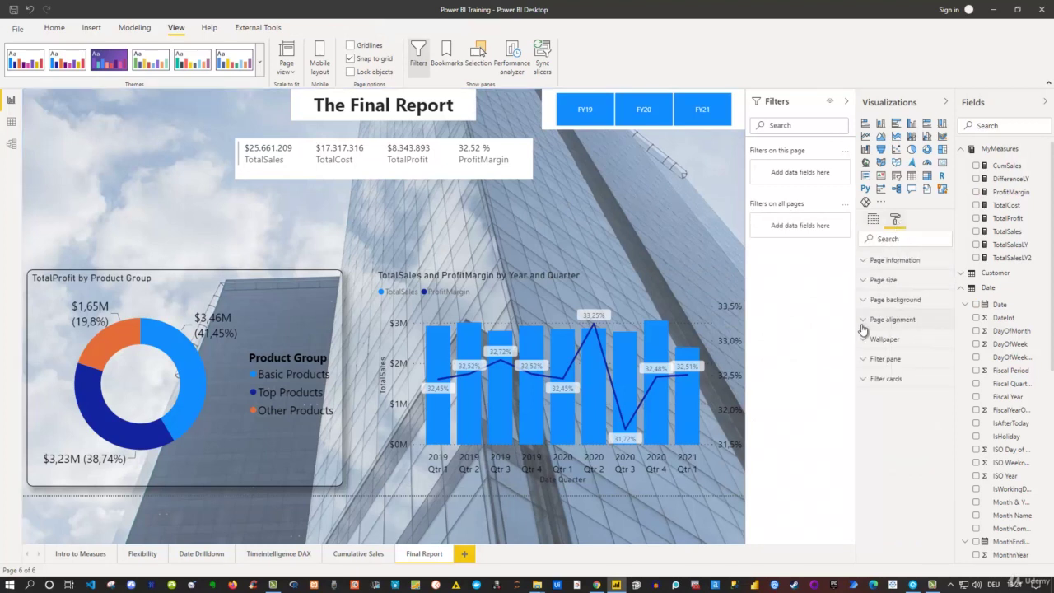
{"action": "left_click", "coordinate": [873, 340]}
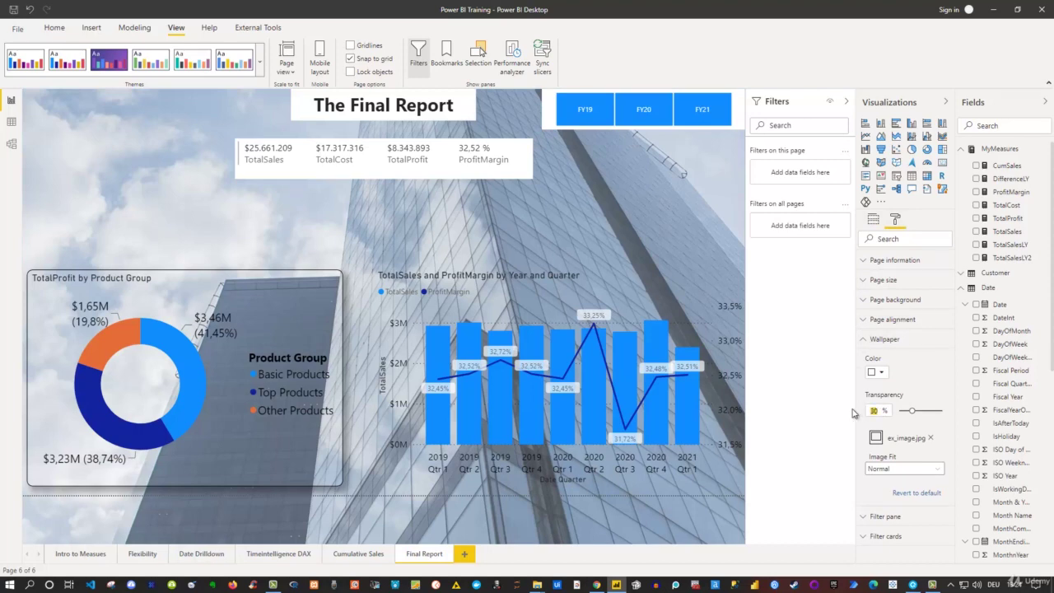
{"action": "type", "text": "40"}
{"action": "key", "text": "Return"}
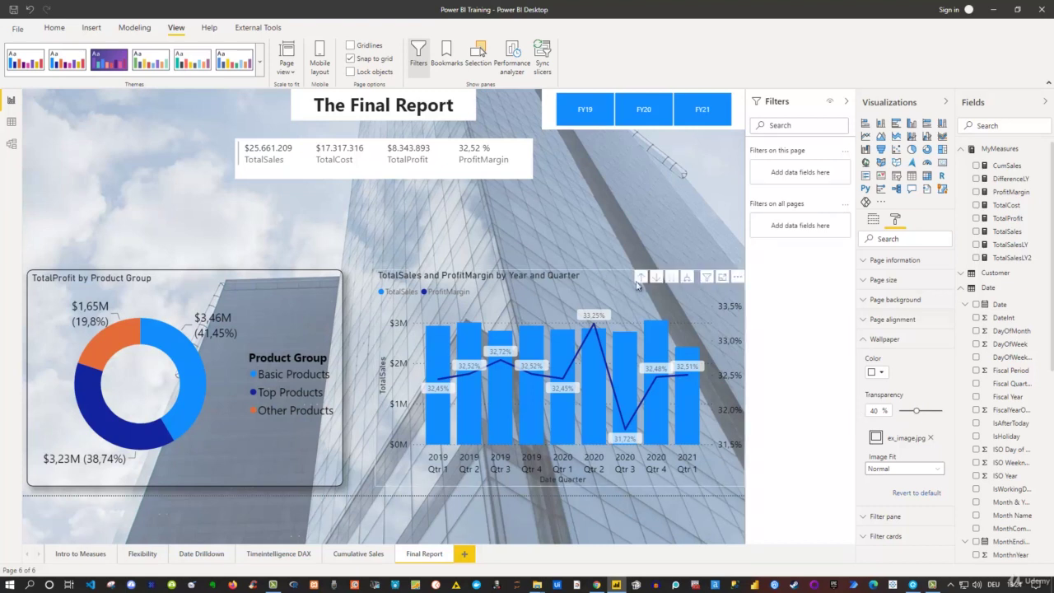
Step: Give the TotalSales and ProfitMargin combo chart a border with a 10 px radius and turn on its shadow
{"action": "left_click", "coordinate": [641, 288]}
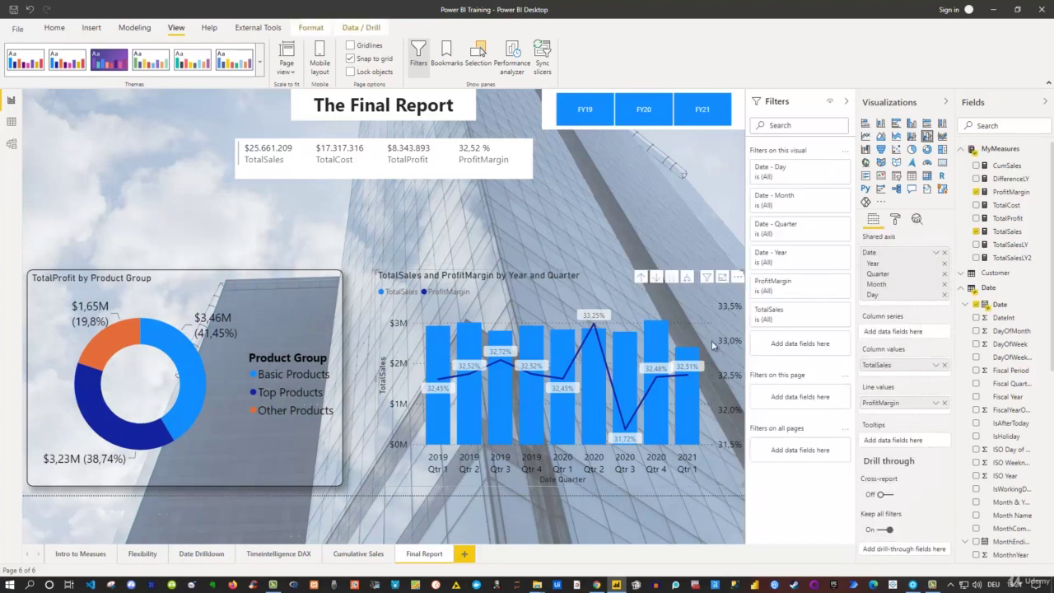
{"action": "left_click", "coordinate": [896, 219]}
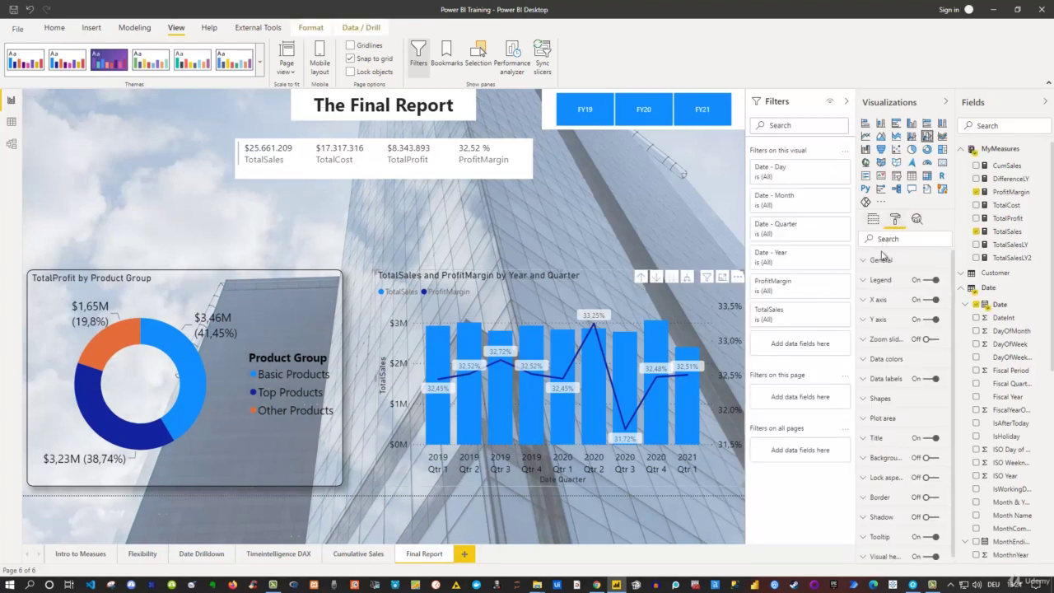
{"action": "left_click", "coordinate": [929, 497]}
{"action": "left_click", "coordinate": [865, 497]}
{"action": "scroll", "coordinate": [904, 461], "scroll_direction": "down", "scroll_amount": 2}
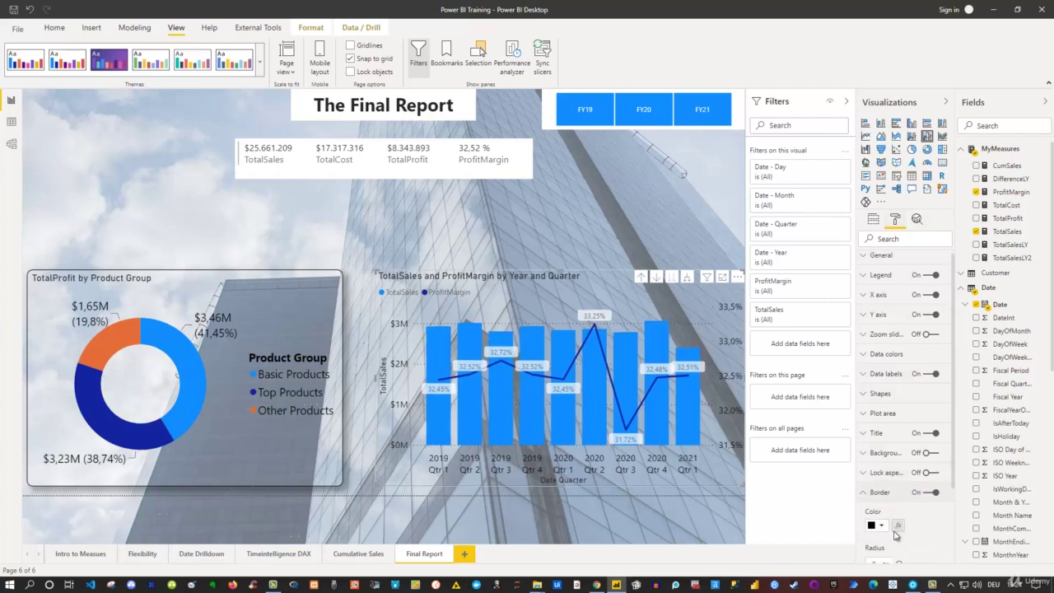
{"action": "left_click", "coordinate": [874, 463]}
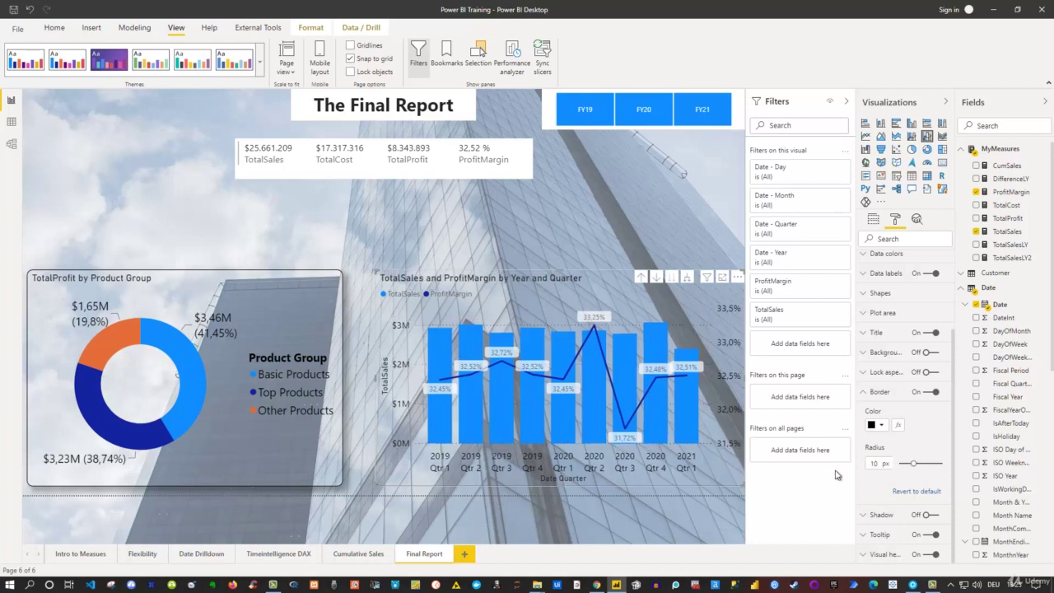
{"action": "left_click", "coordinate": [937, 520]}
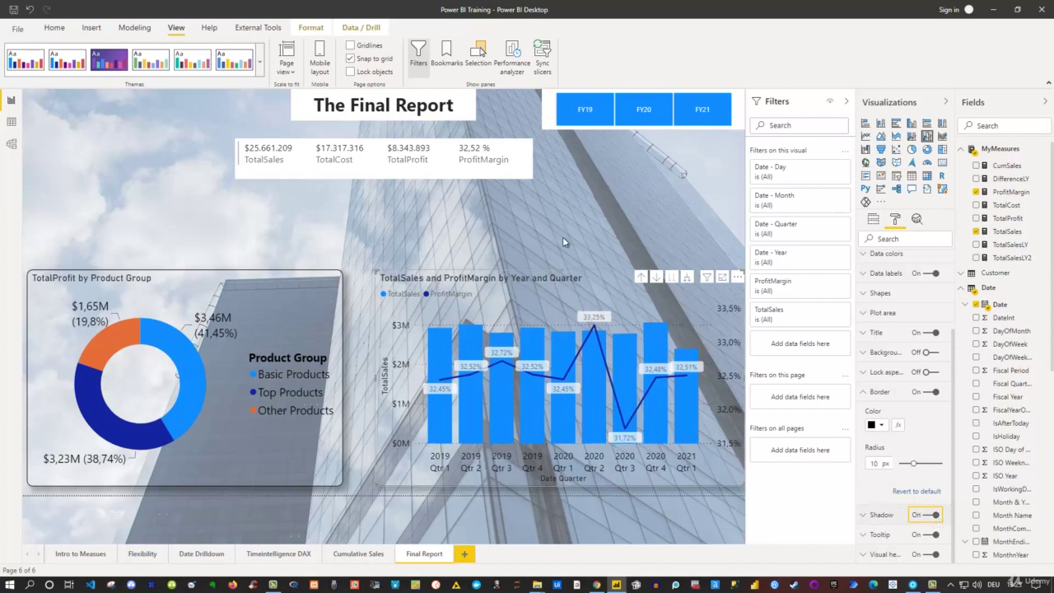
{"action": "left_click", "coordinate": [515, 240]}
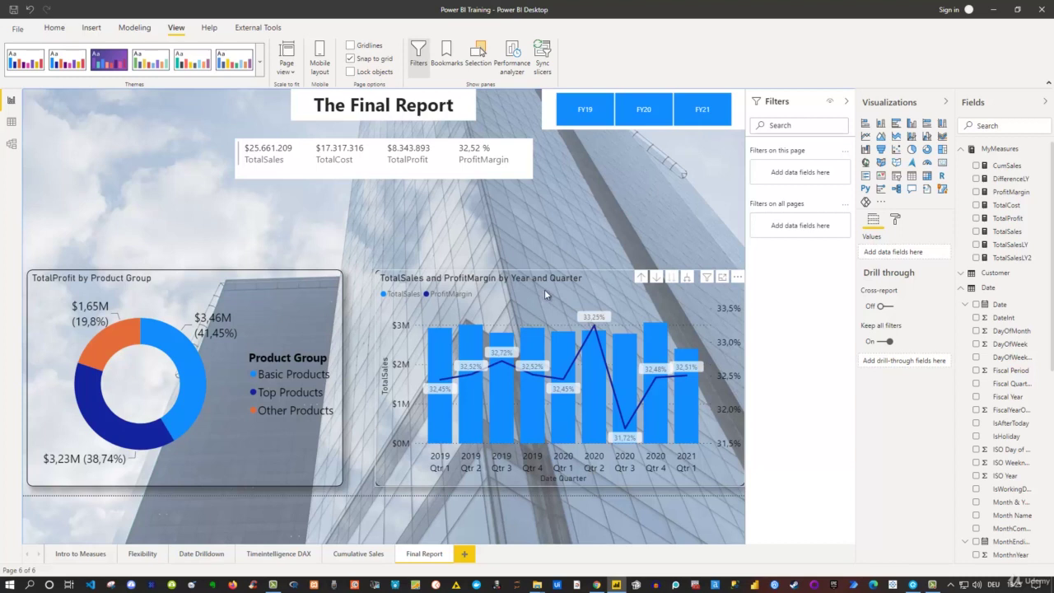
Step: Set the combo chart's legend text to black with a size of 15 pt
{"action": "left_click", "coordinate": [490, 294]}
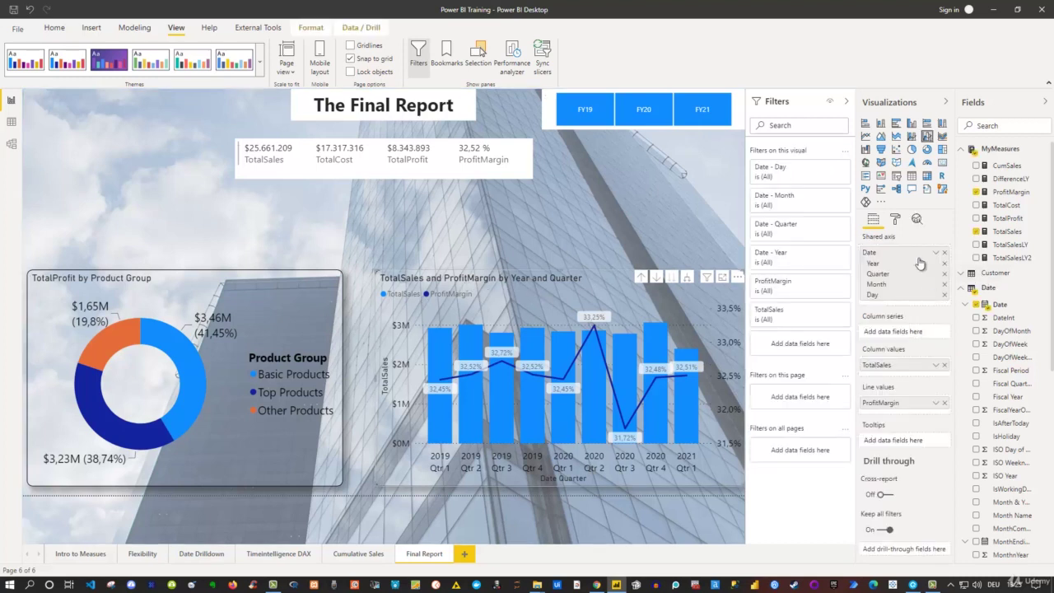
{"action": "left_click", "coordinate": [896, 219]}
{"action": "left_click", "coordinate": [865, 281]}
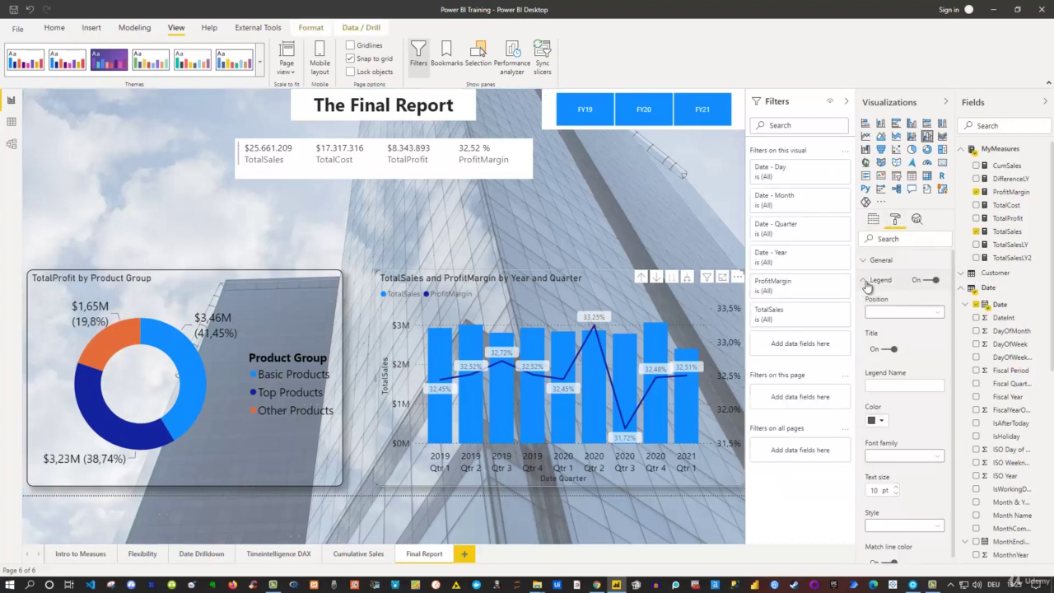
{"action": "left_click", "coordinate": [878, 421]}
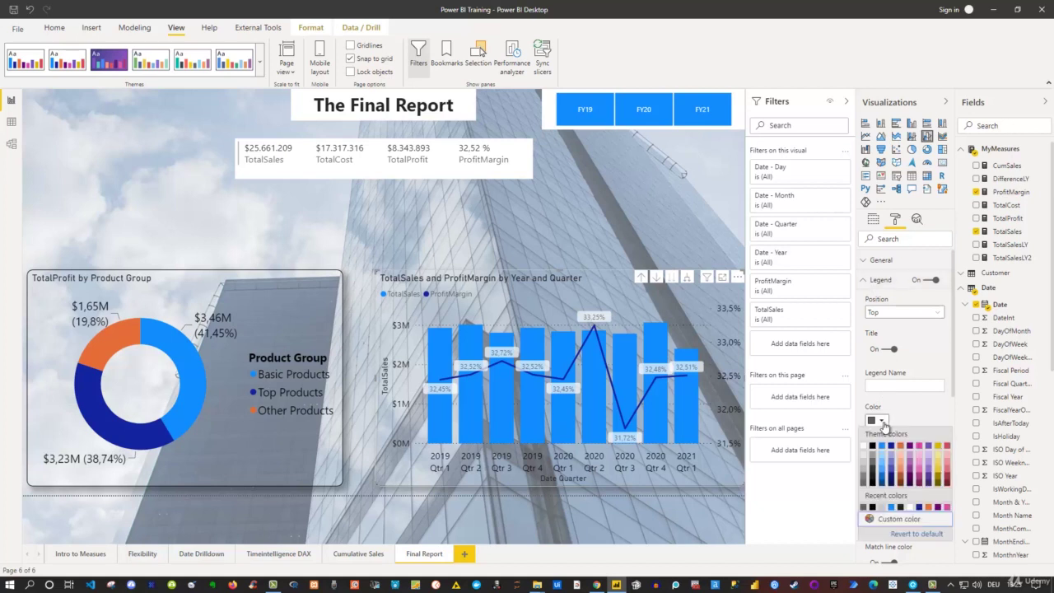
{"action": "left_click", "coordinate": [873, 444]}
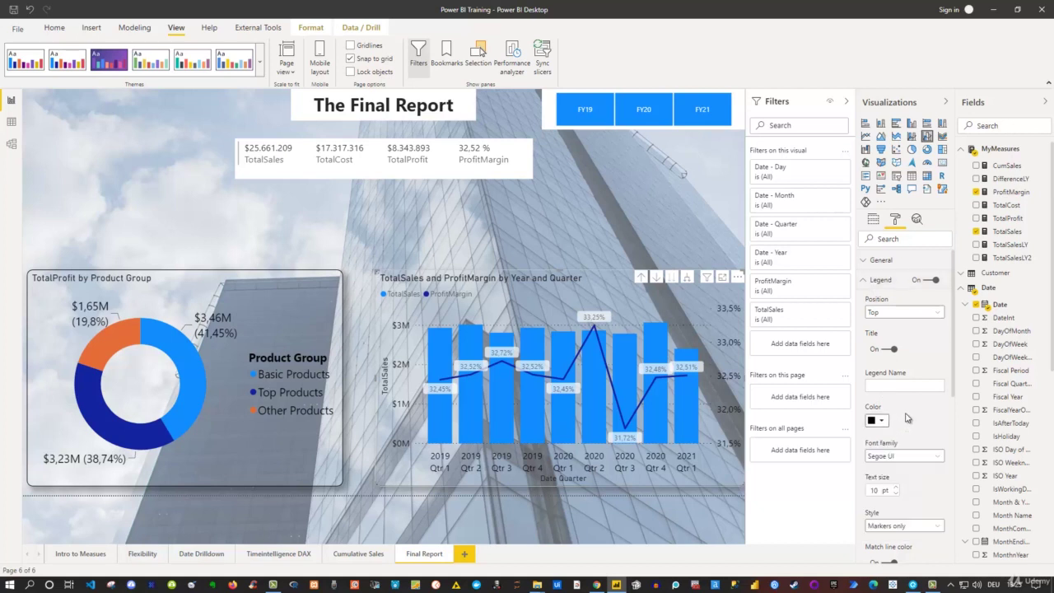
{"action": "double_click", "coordinate": [879, 490]}
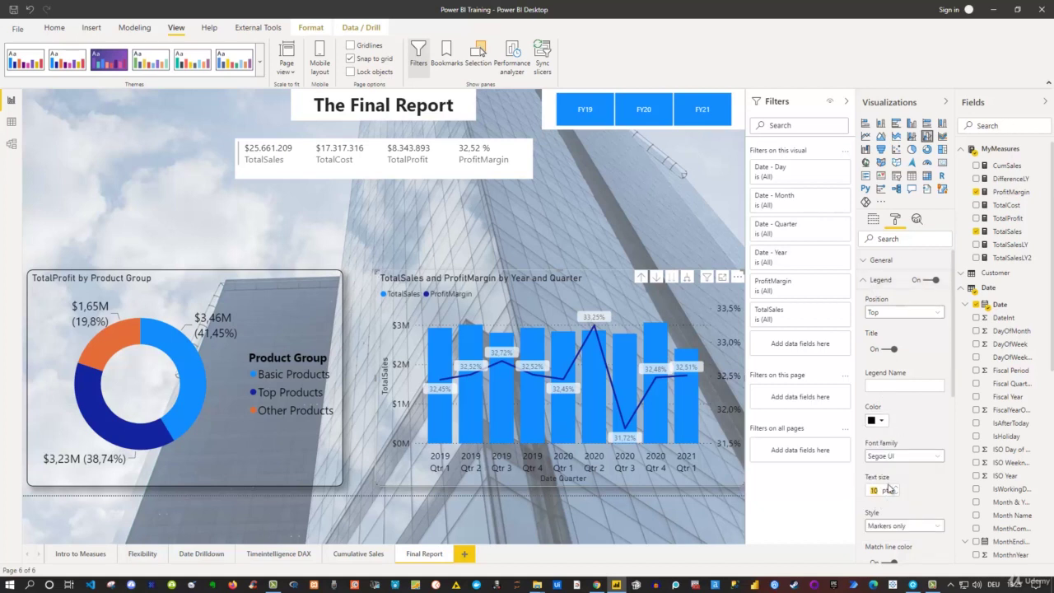
{"action": "type", "text": "15"}
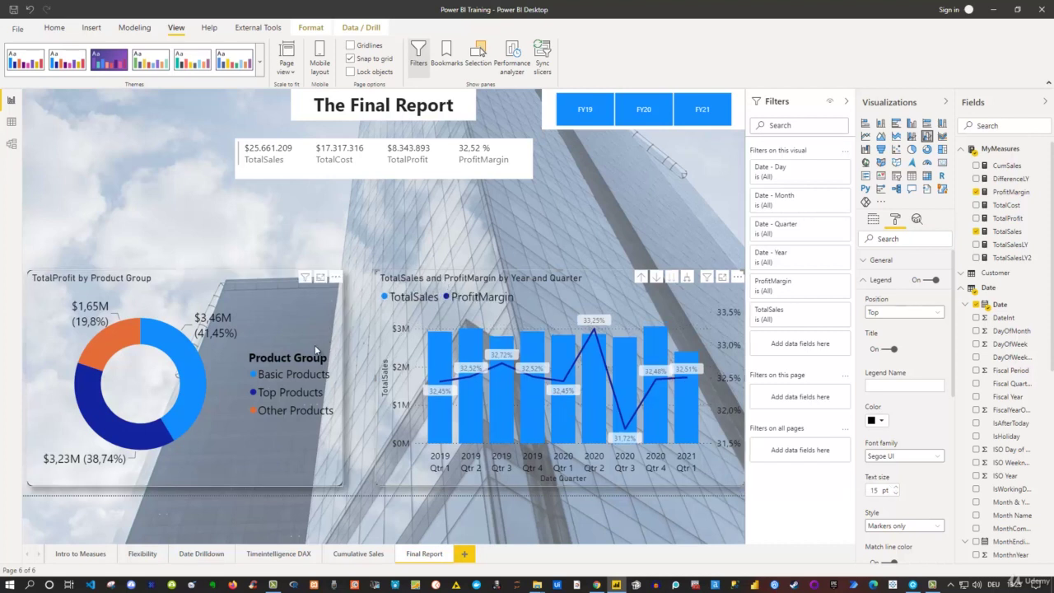
{"action": "left_click", "coordinate": [487, 263]}
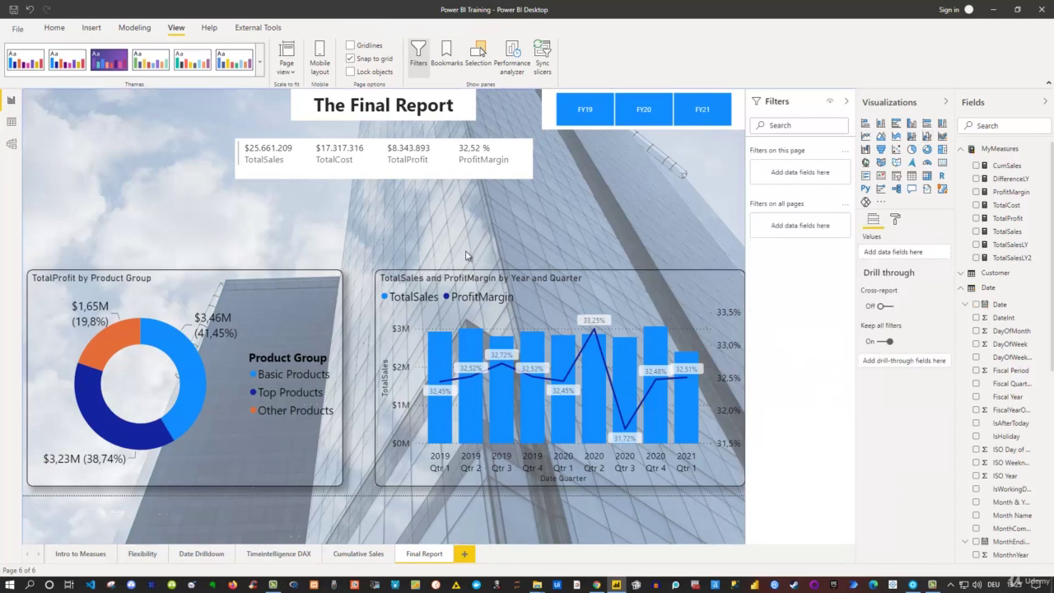
Step: Turn off the background of the fiscal year slicer
{"action": "left_click", "coordinate": [550, 122]}
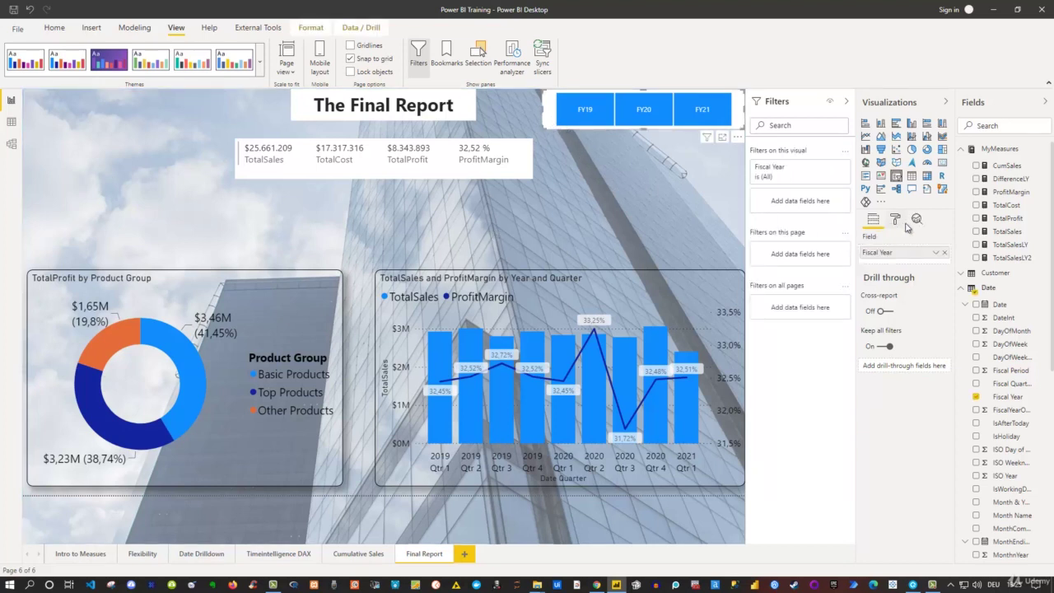
{"action": "left_click", "coordinate": [898, 221]}
{"action": "left_click", "coordinate": [930, 360]}
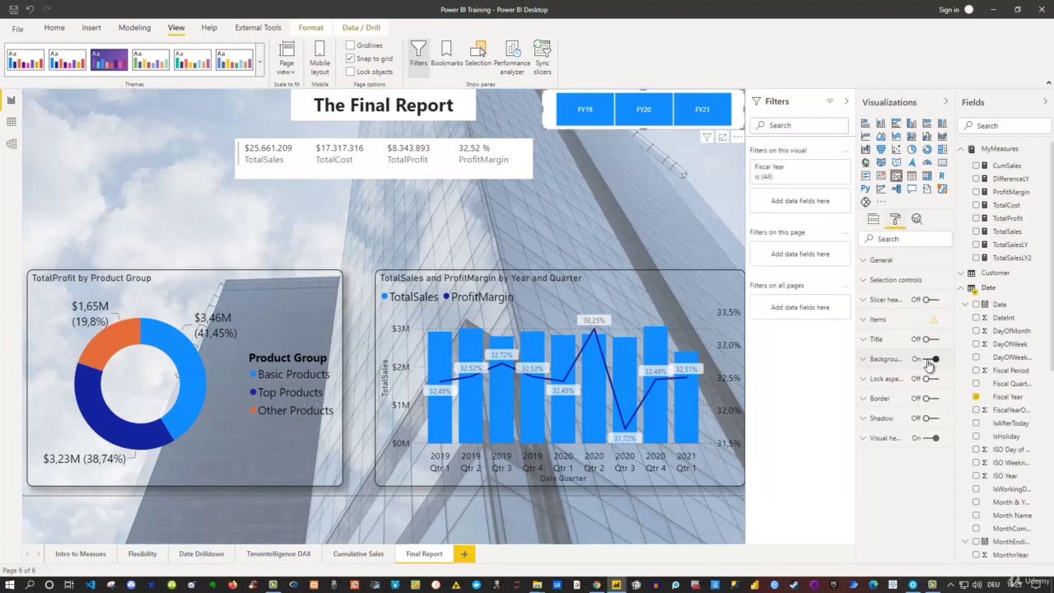
{"action": "left_click", "coordinate": [930, 360]}
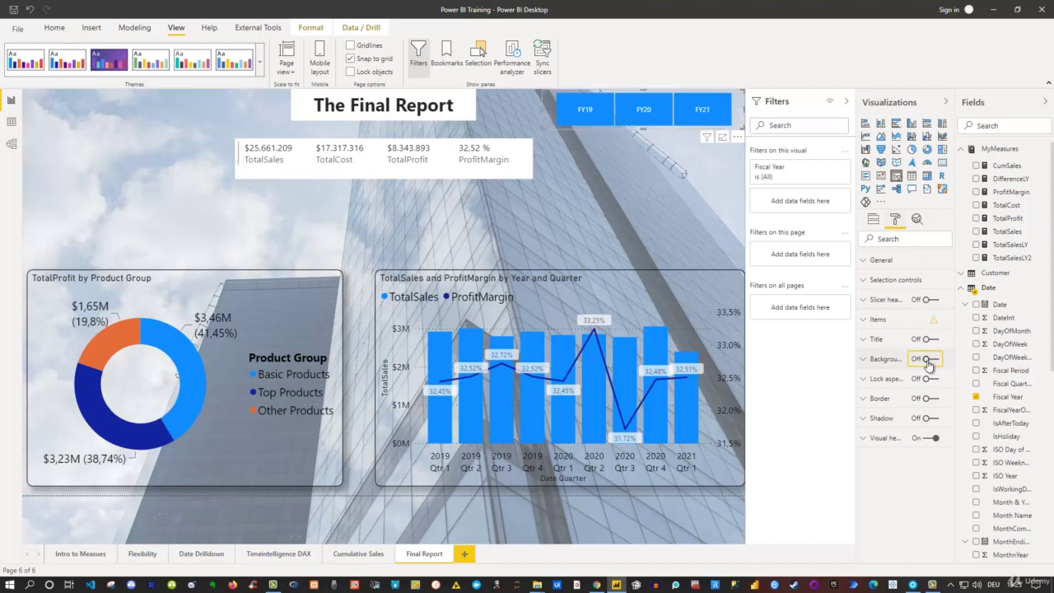
{"action": "left_click", "coordinate": [676, 167]}
Step: Give the multi-row KPI card a border with a 10 px radius and turn on its shadow
{"action": "left_click", "coordinate": [444, 175]}
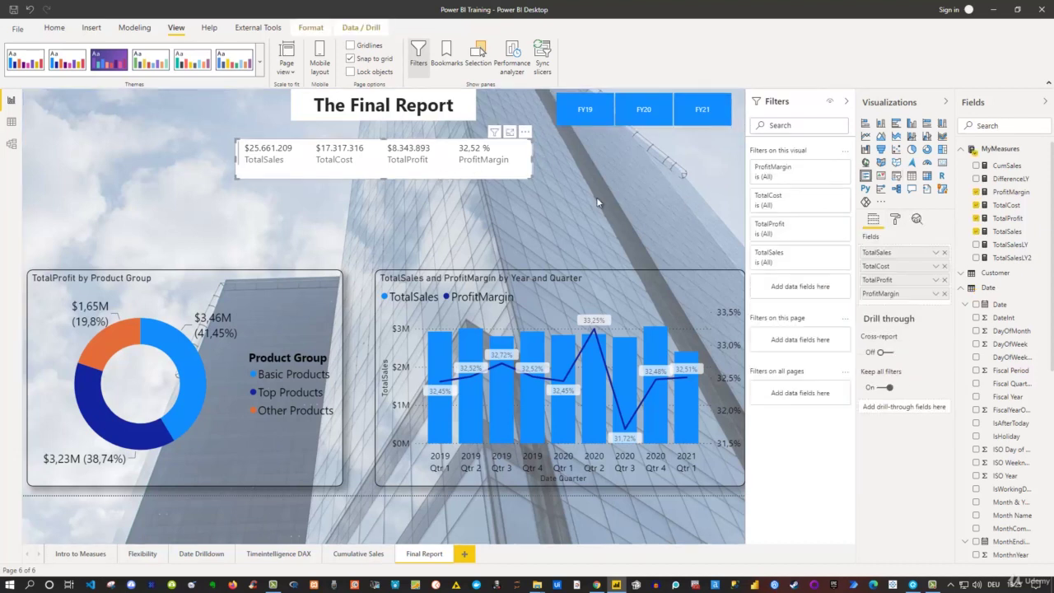
{"action": "left_click", "coordinate": [897, 219]}
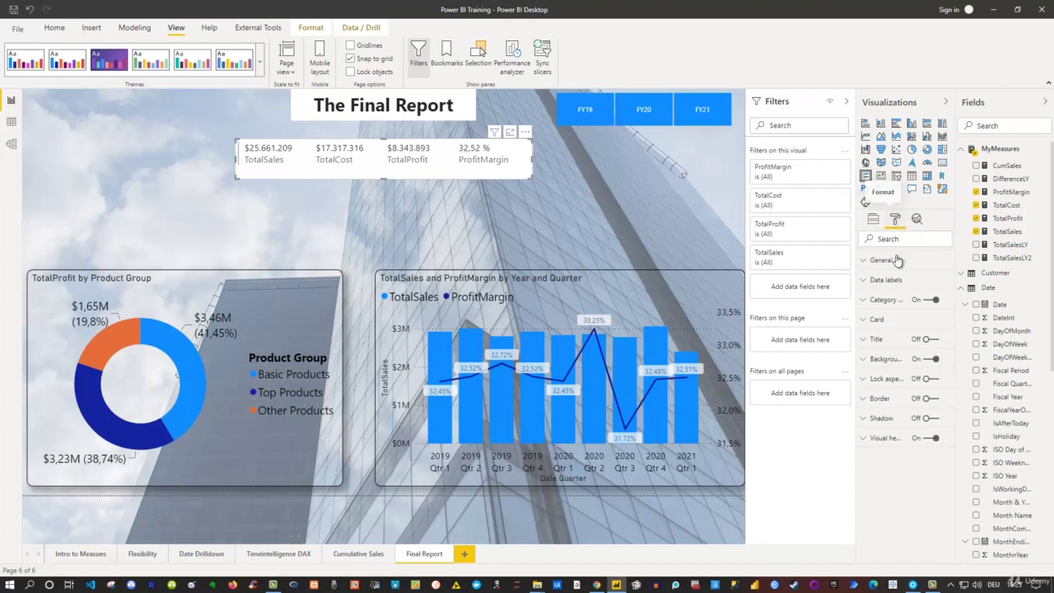
{"action": "left_click", "coordinate": [927, 399]}
{"action": "left_click", "coordinate": [872, 400]}
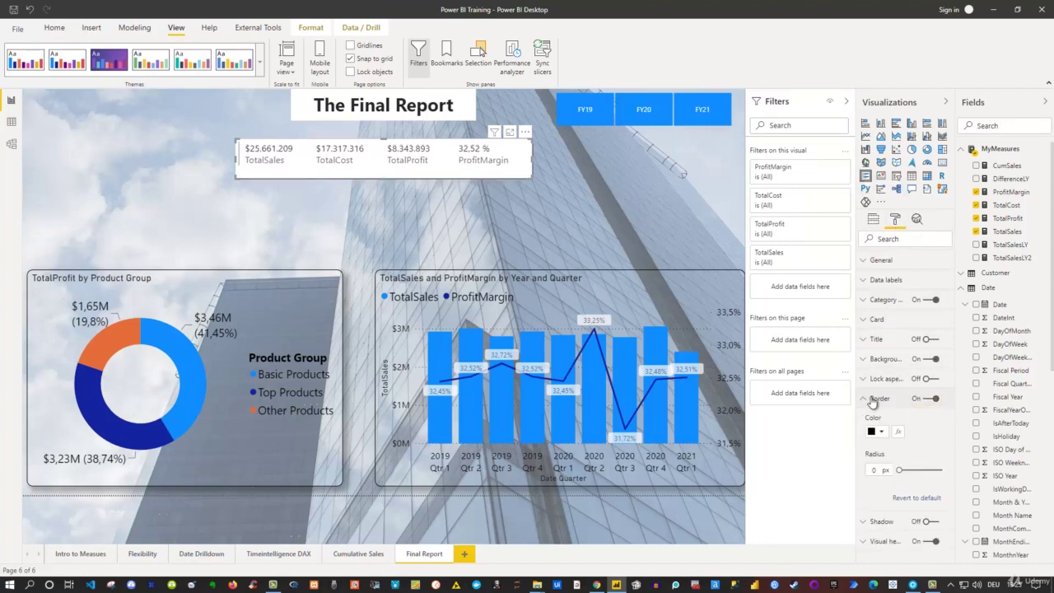
{"action": "left_click", "coordinate": [874, 468]}
{"action": "type", "text": "10"}
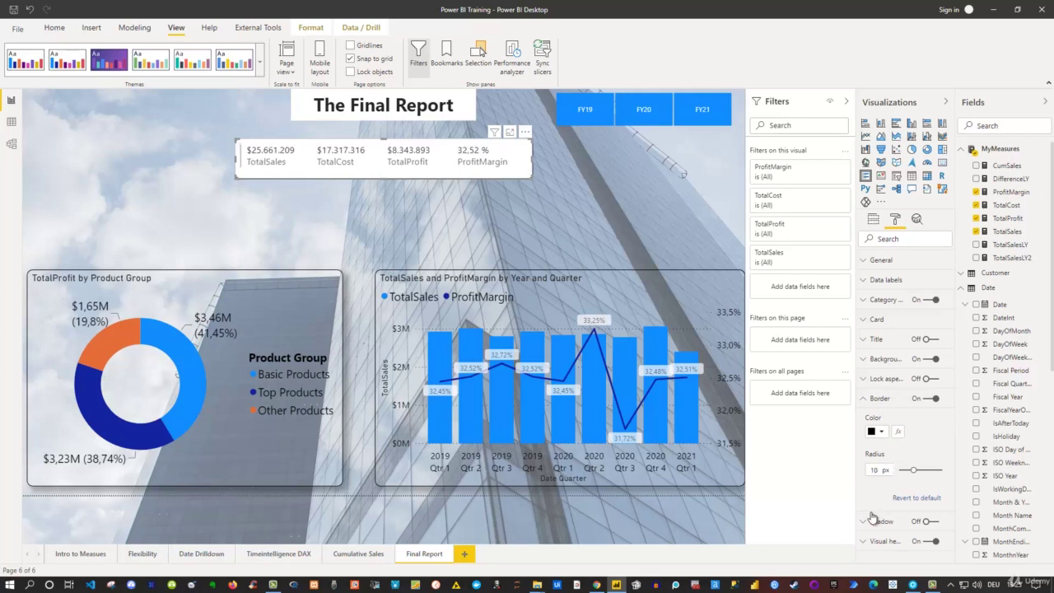
{"action": "left_click", "coordinate": [929, 524]}
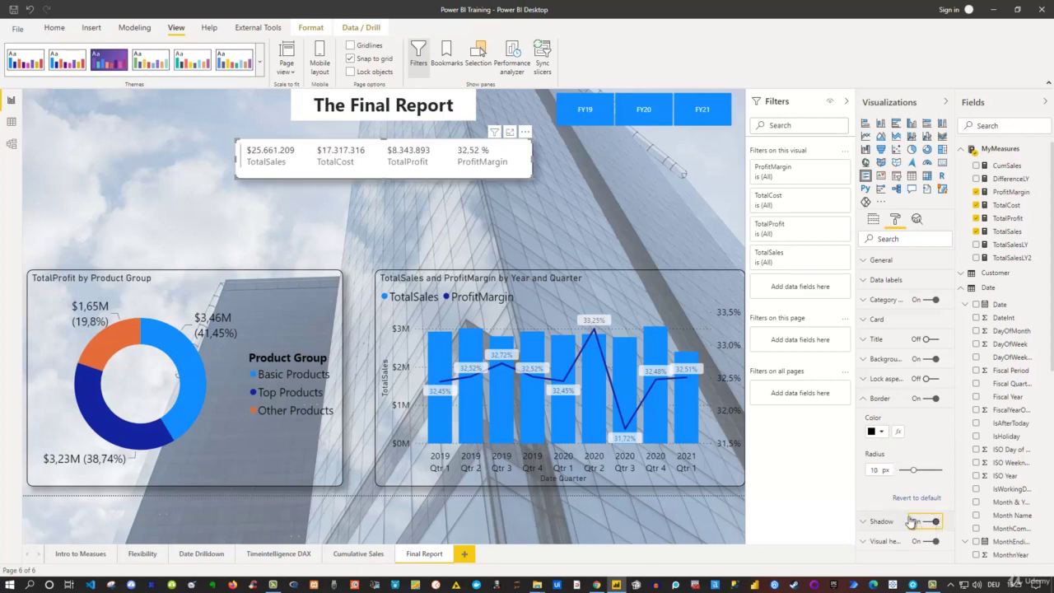
{"action": "left_click", "coordinate": [472, 200]}
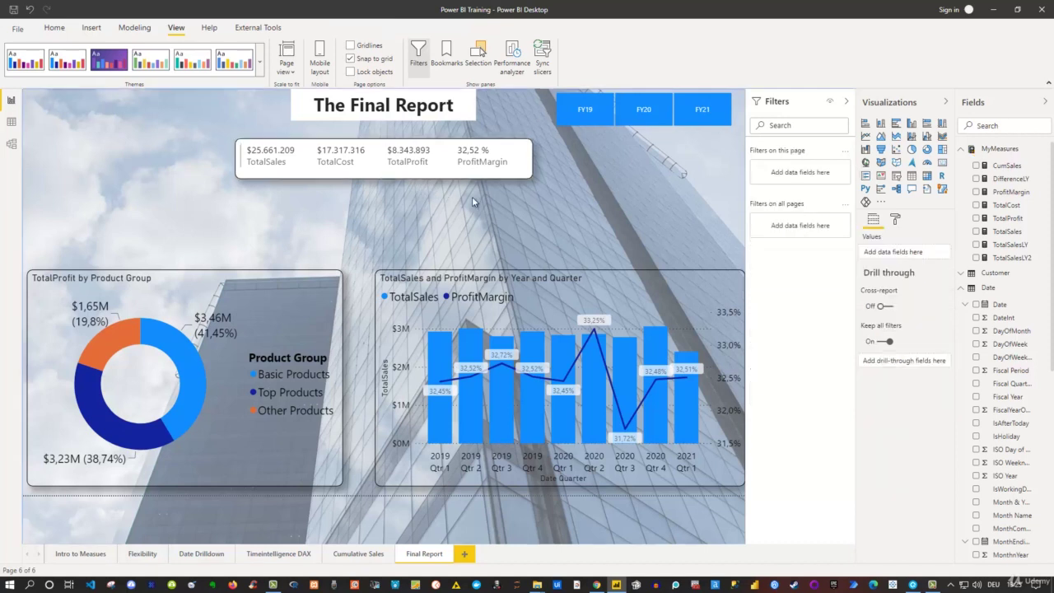
Step: Set the text size of the KPI card's data labels to 15 pt
{"action": "left_click", "coordinate": [524, 165]}
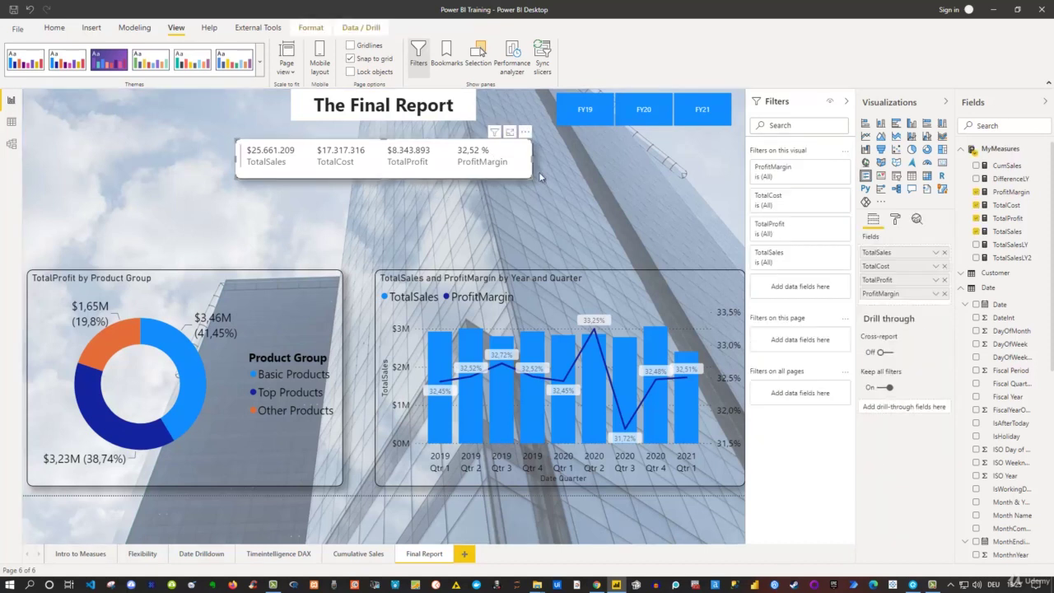
{"action": "left_click", "coordinate": [896, 220]}
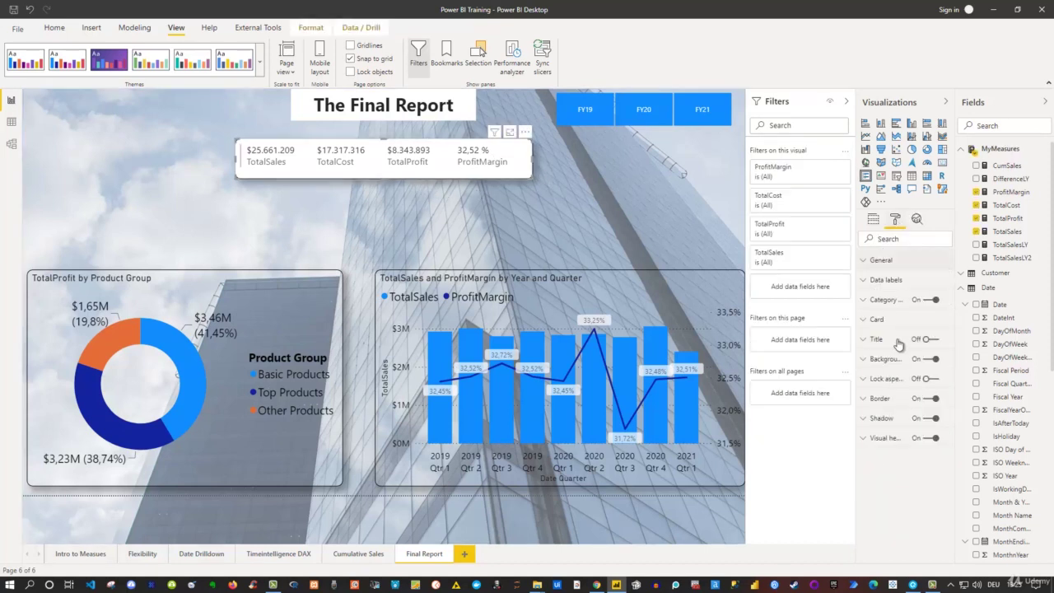
{"action": "left_click", "coordinate": [865, 287]}
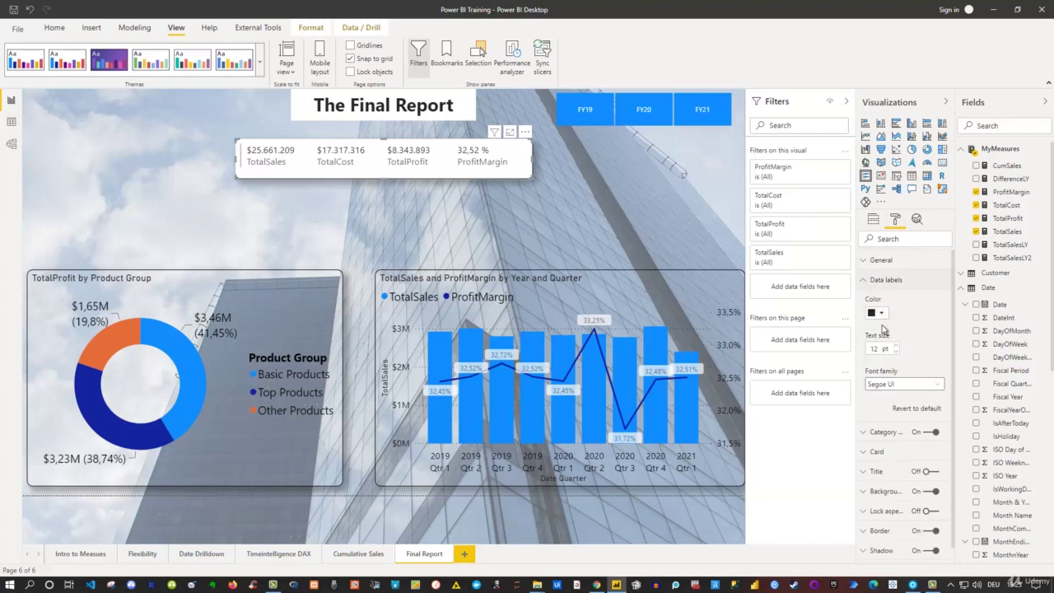
{"action": "double_click", "coordinate": [875, 348]}
{"action": "type", "text": "15"}
{"action": "key", "text": "Return"}
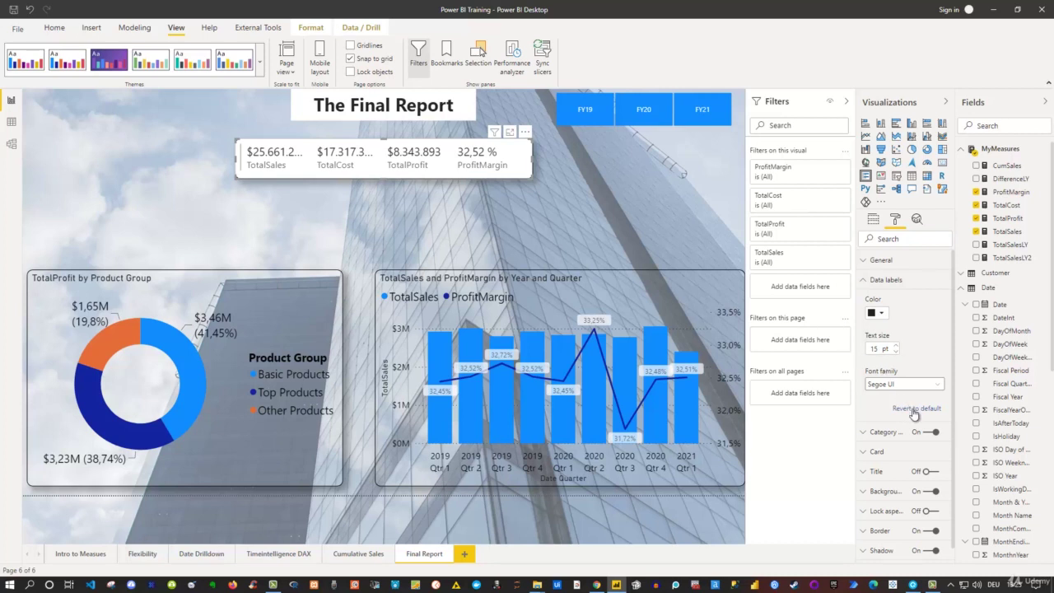
Step: Set the KPI card's category labels to black with a text size of 15 pt
{"action": "left_click", "coordinate": [865, 282]}
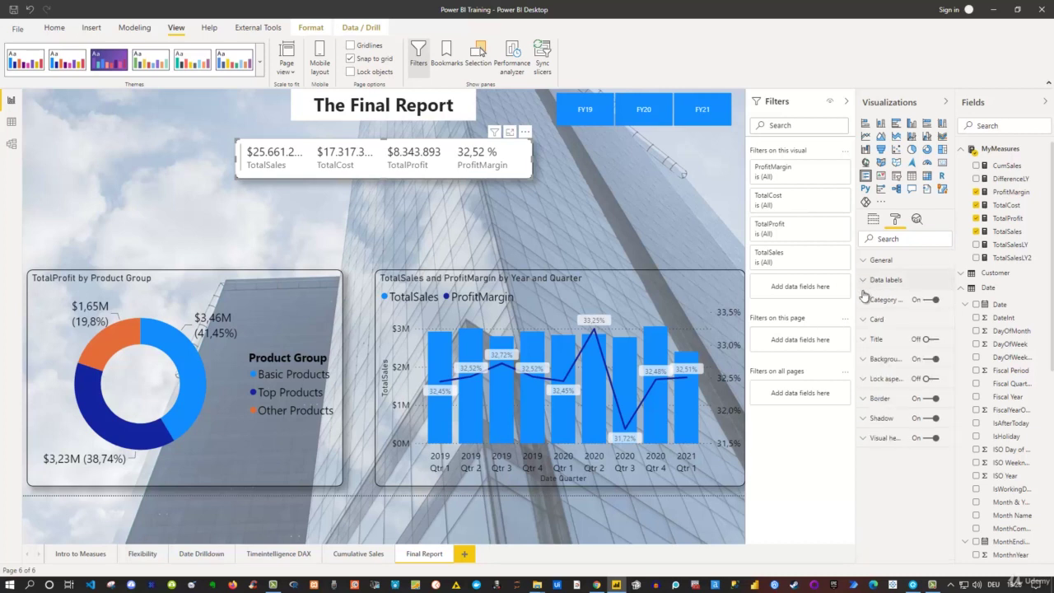
{"action": "left_click", "coordinate": [862, 301]}
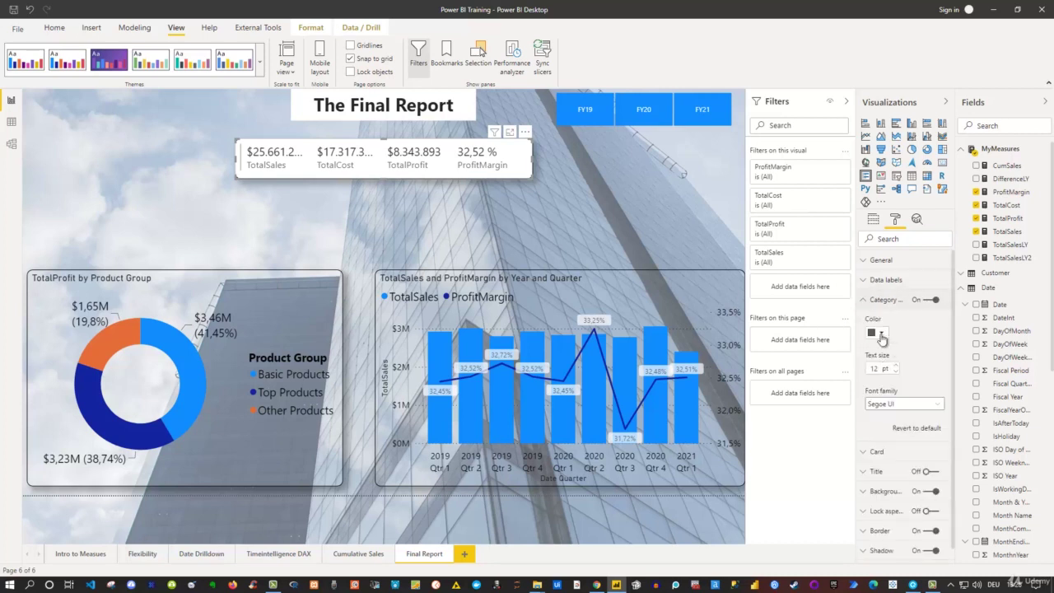
{"action": "left_click", "coordinate": [877, 333]}
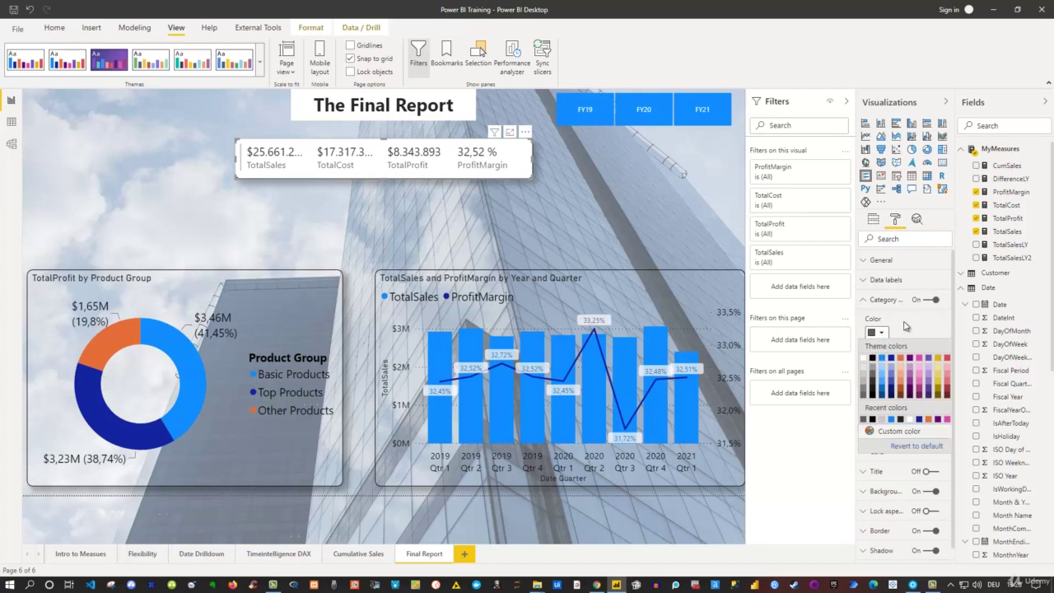
{"action": "left_click", "coordinate": [873, 359]}
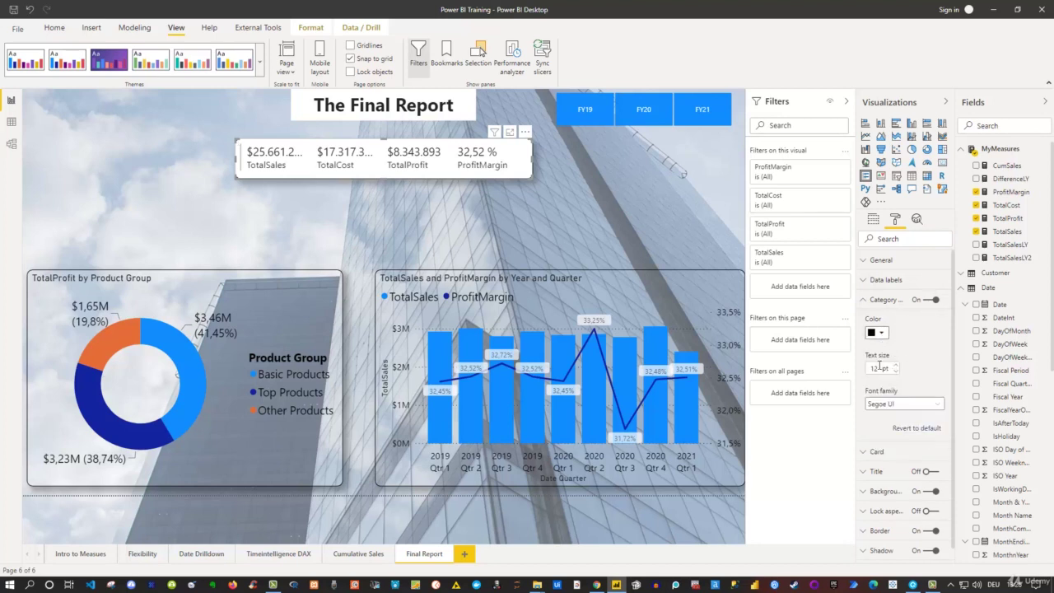
{"action": "double_click", "coordinate": [878, 368]}
{"action": "type", "text": "15"}
{"action": "key", "text": "Return"}
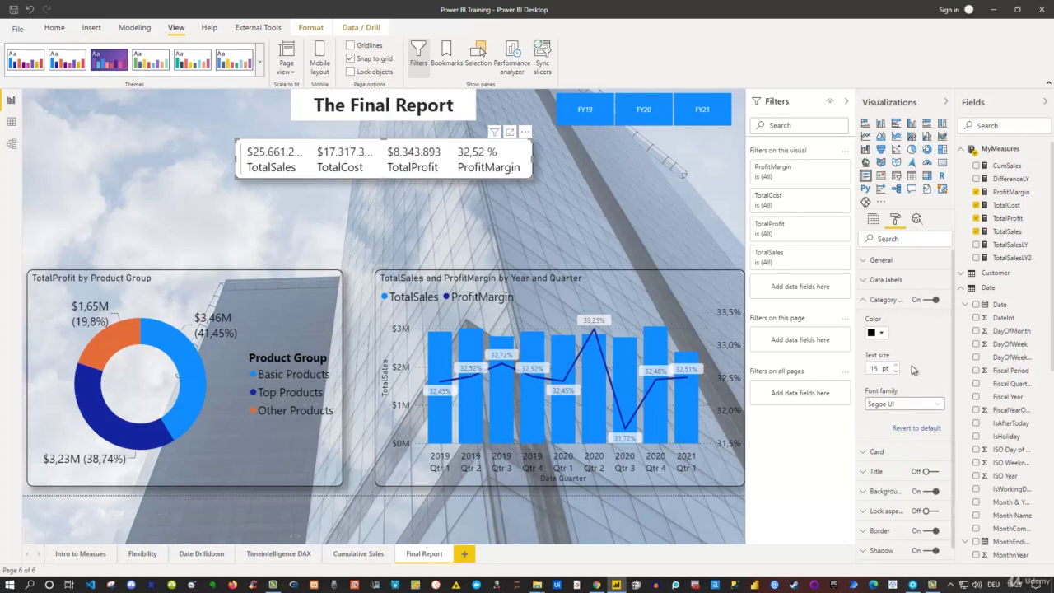
{"action": "left_click", "coordinate": [865, 301]}
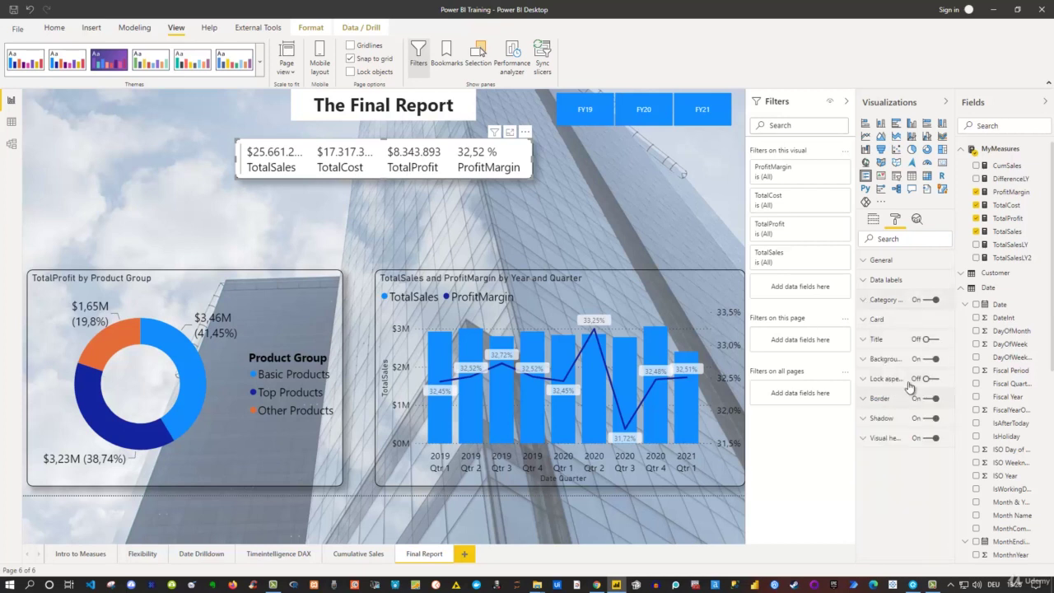
Step: Turn off the KPI card's background and widen the card enough to fit the full sales and cost amounts
{"action": "left_click", "coordinate": [928, 359]}
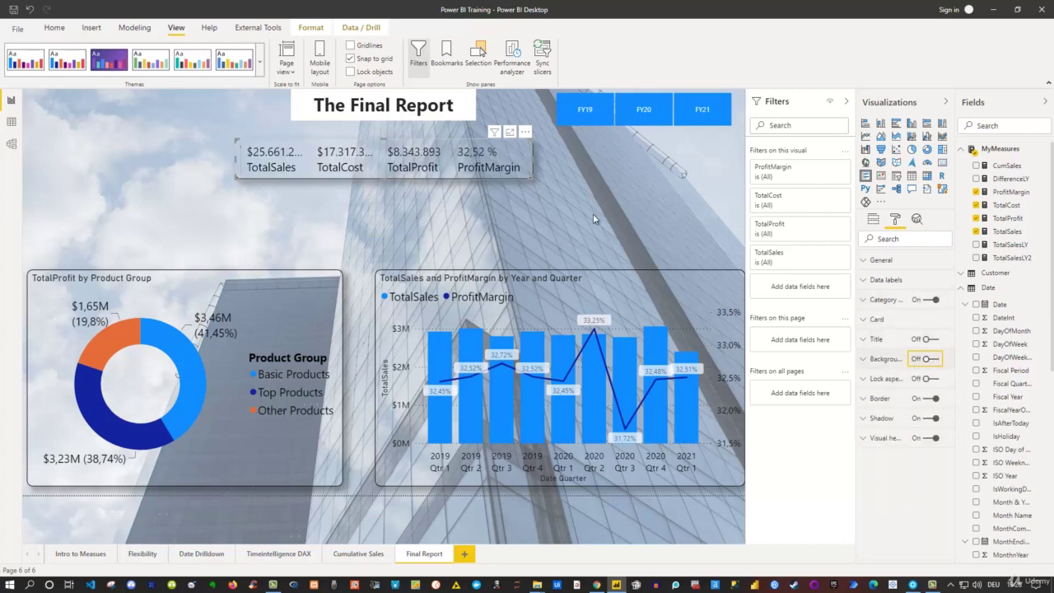
{"action": "left_click", "coordinate": [593, 219]}
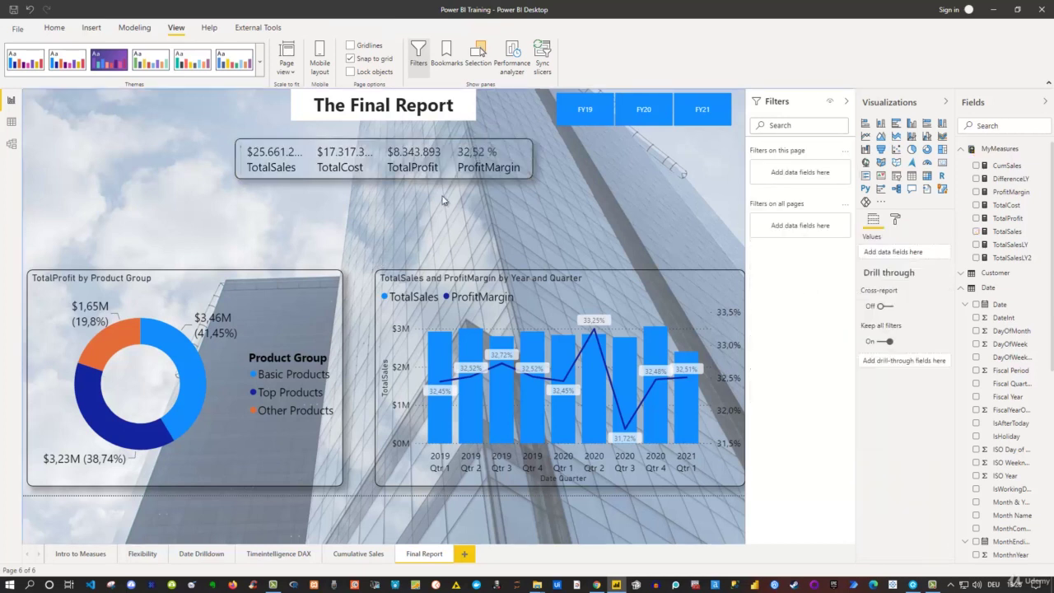
{"action": "left_click", "coordinate": [528, 158]}
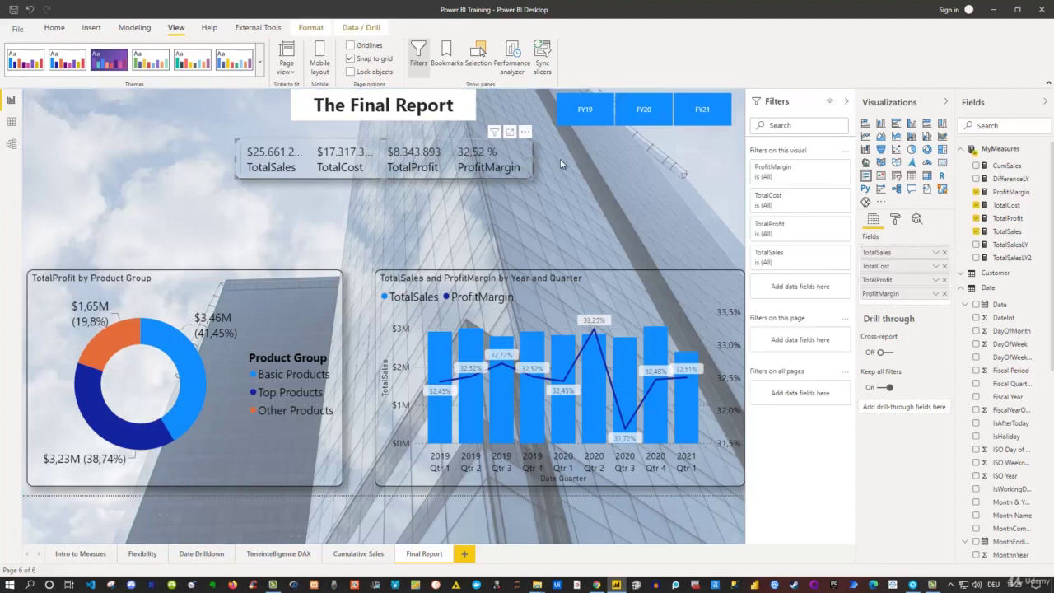
{"action": "left_click_drag", "start_coordinate": [560, 163], "coordinate": [564, 163]}
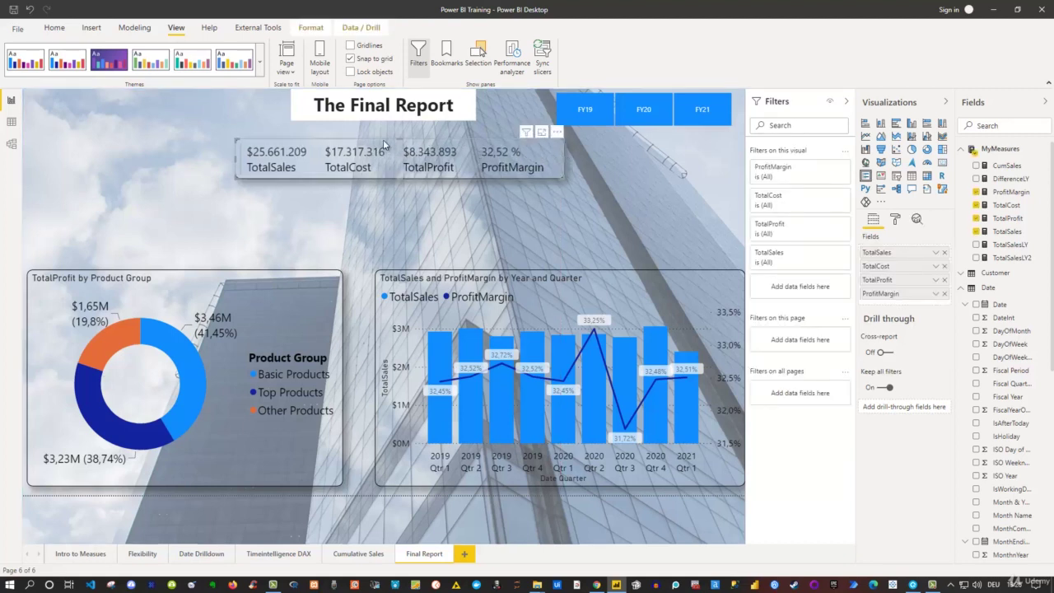
Step: Distribute the KPI card horizontally on the report page
{"action": "left_click", "coordinate": [310, 27]}
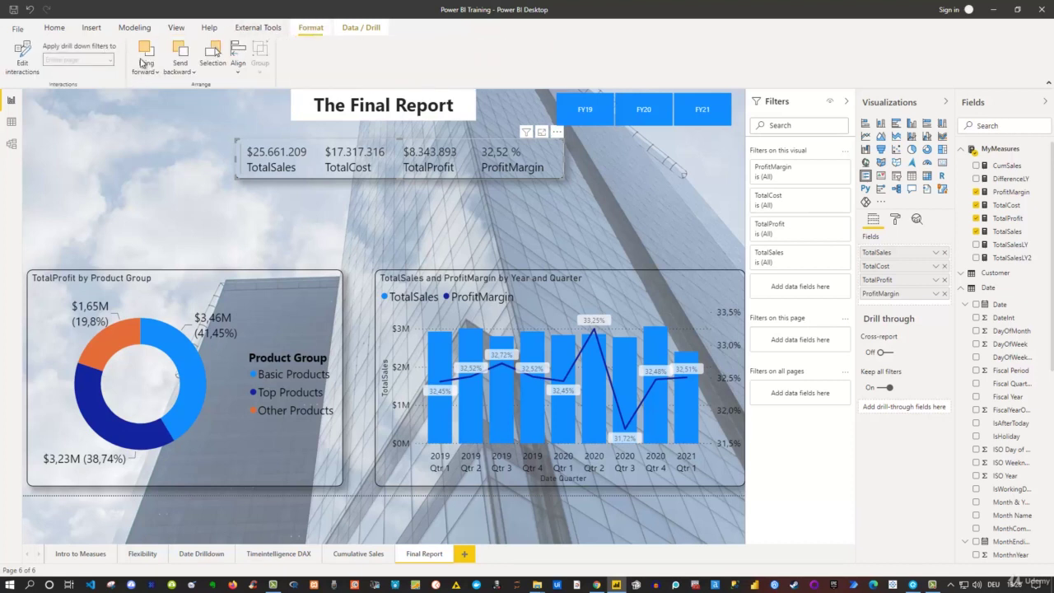
{"action": "left_click", "coordinate": [237, 62]}
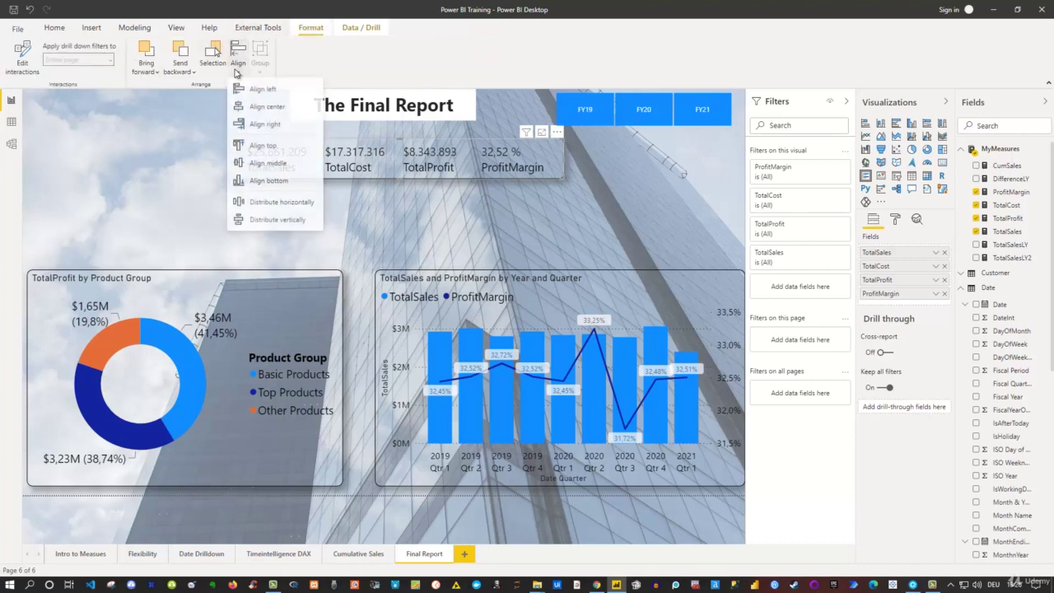
{"action": "left_click", "coordinate": [281, 202]}
Step: Turn off the background of the "The Final Report" title text box
{"action": "left_click", "coordinate": [388, 105]}
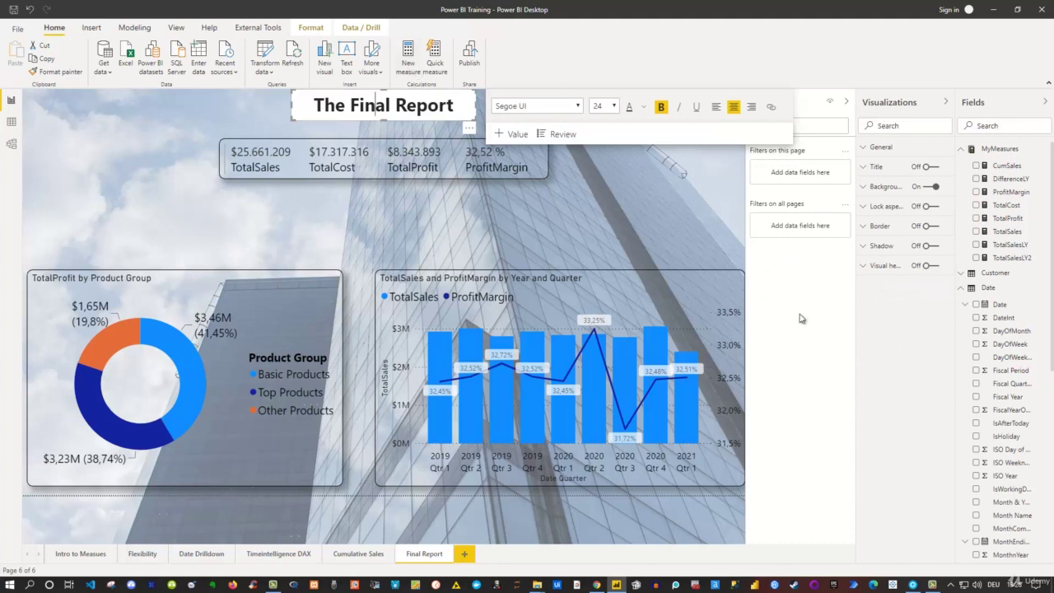
{"action": "left_click", "coordinate": [924, 188]}
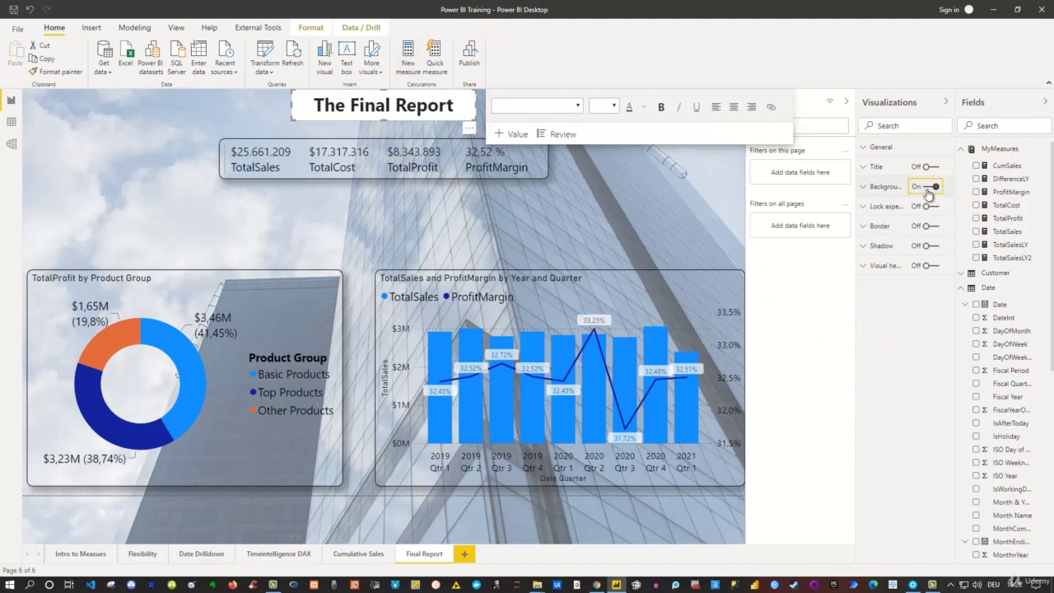
{"action": "left_click", "coordinate": [372, 247]}
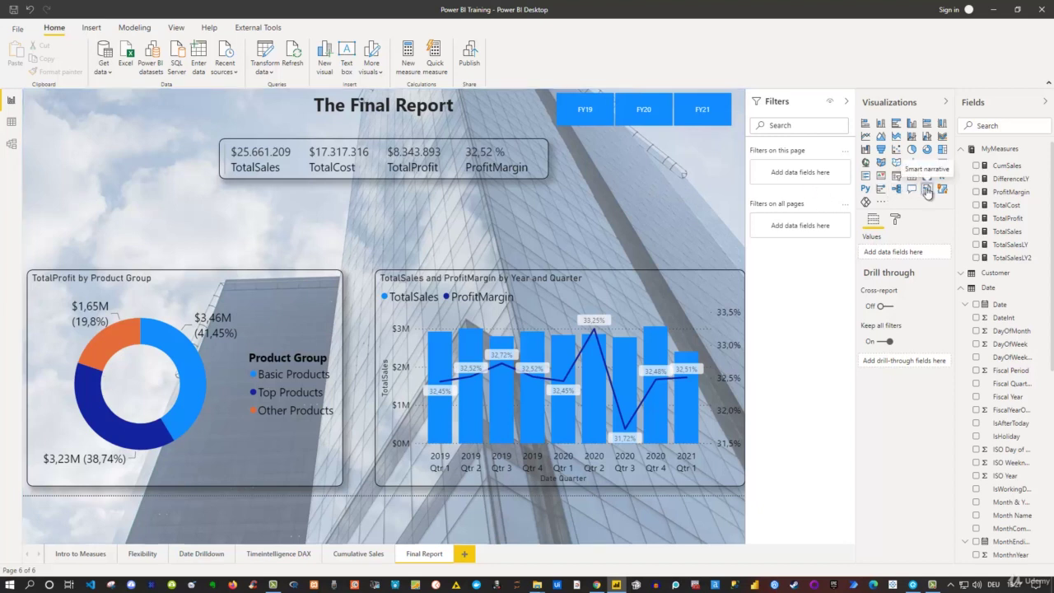
Step: Add a smart narrative visual between the KPI card and the charts, and widen it across the full page
{"action": "left_click", "coordinate": [928, 190]}
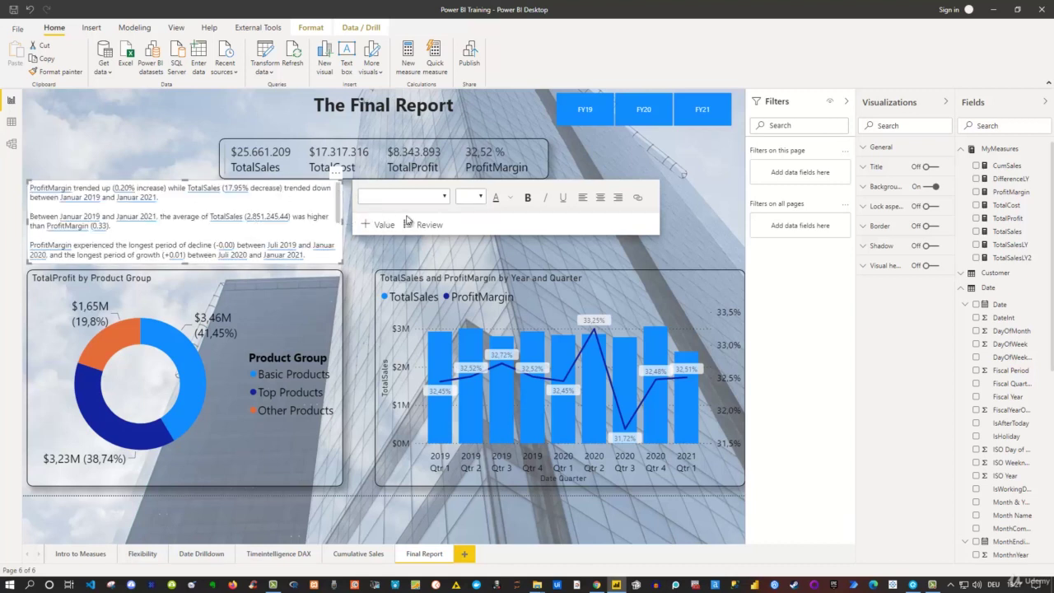
{"action": "left_click_drag", "start_coordinate": [341, 223], "coordinate": [745, 210]}
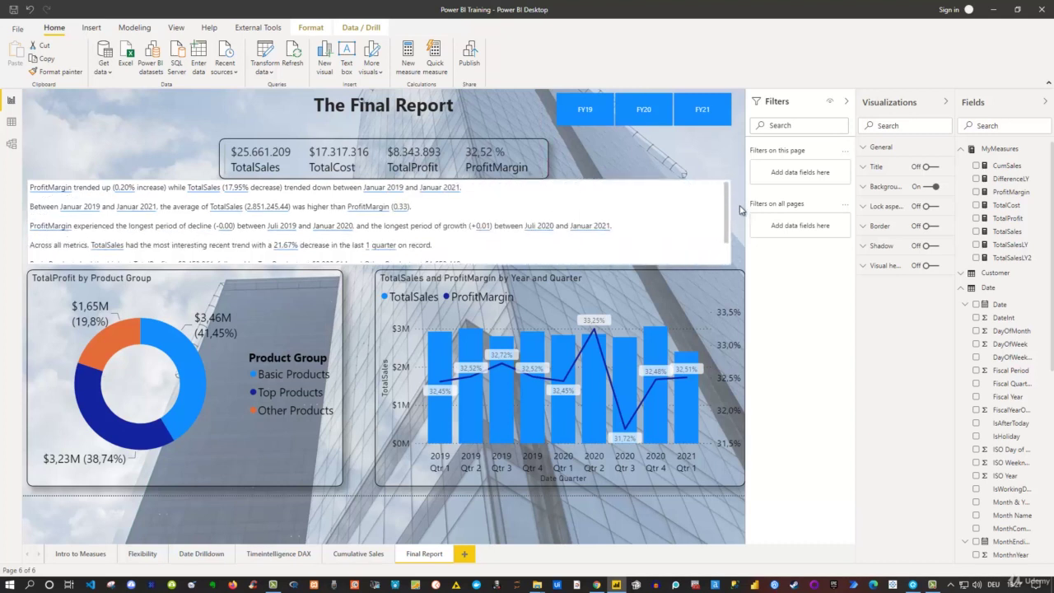
{"action": "left_click", "coordinate": [315, 229]}
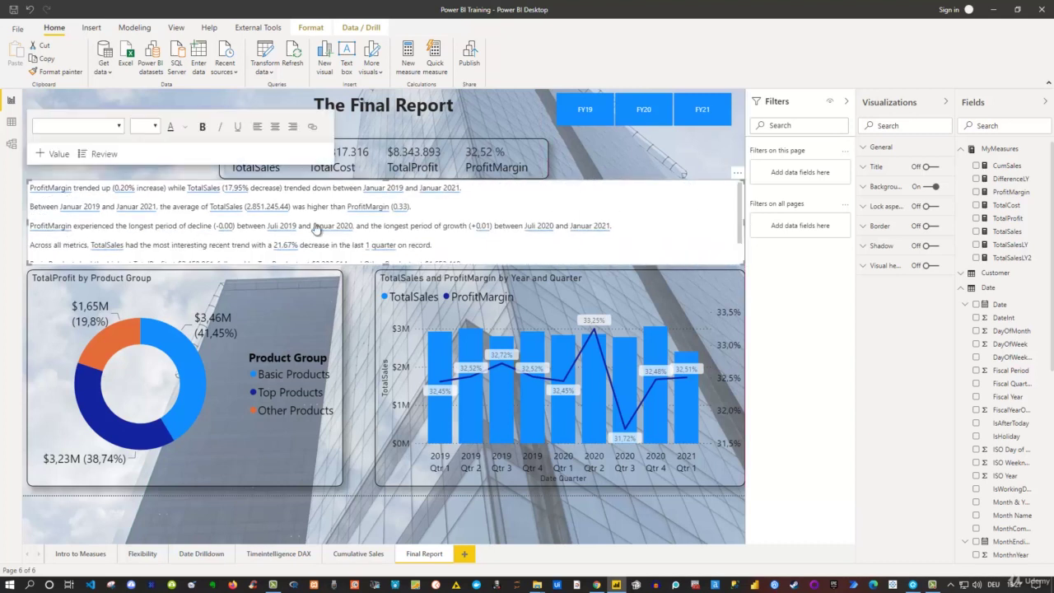
{"action": "left_click", "coordinate": [463, 189]}
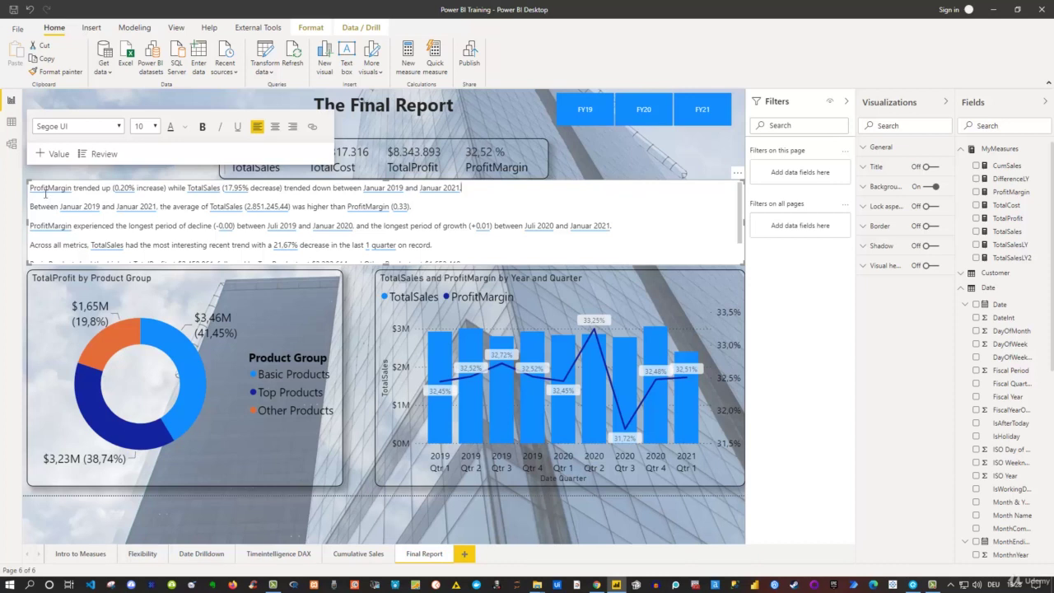